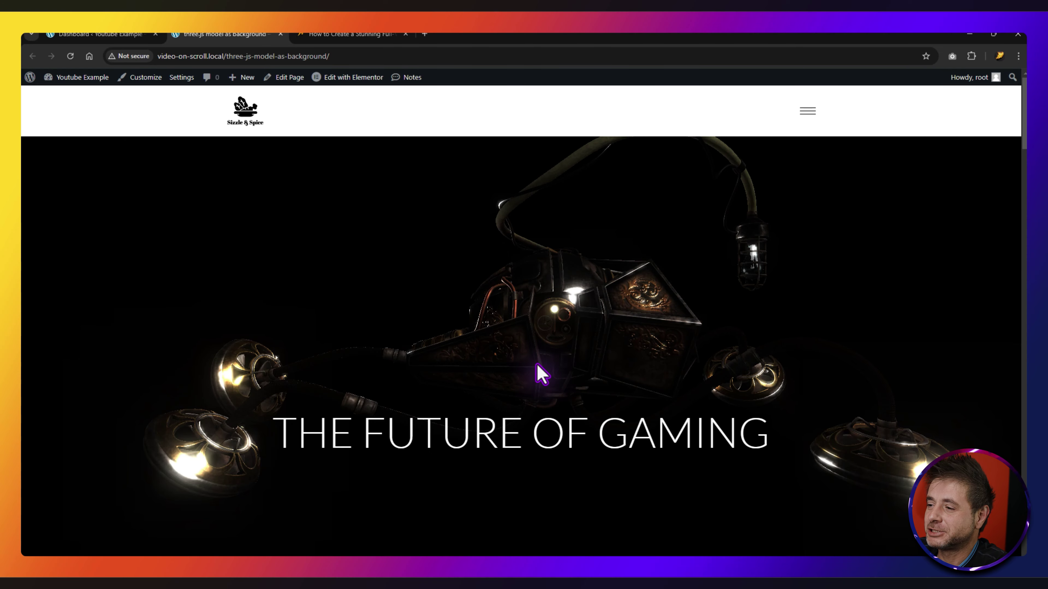
View the three.js demo page and its header menu, and look over the complete navigation menu template's product page.
{"action": "scroll", "coordinate": [534, 370], "scroll_direction": "down", "scroll_amount": 6}
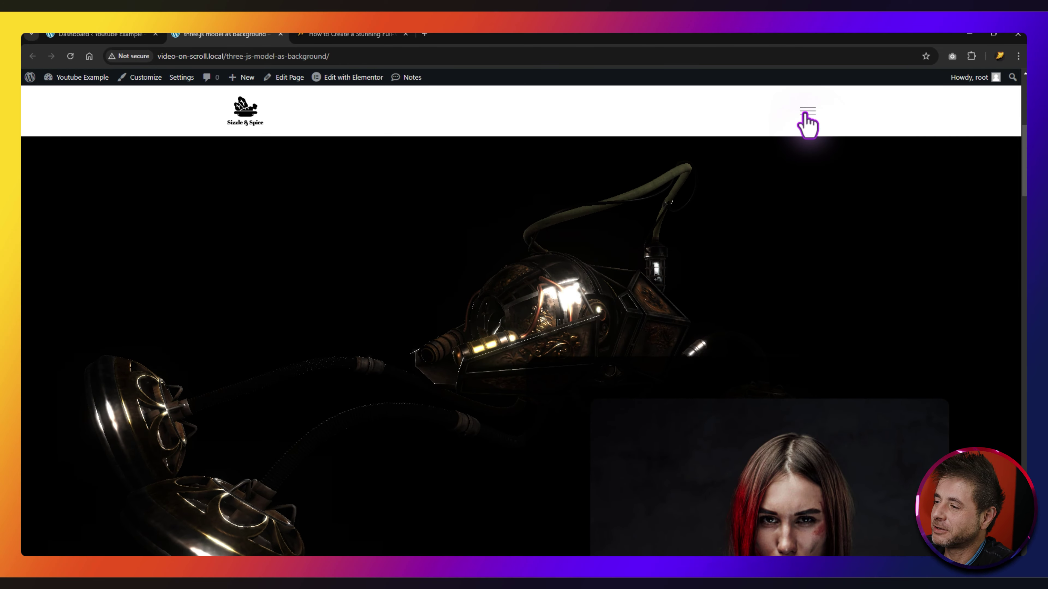
{"action": "left_click", "coordinate": [805, 115]}
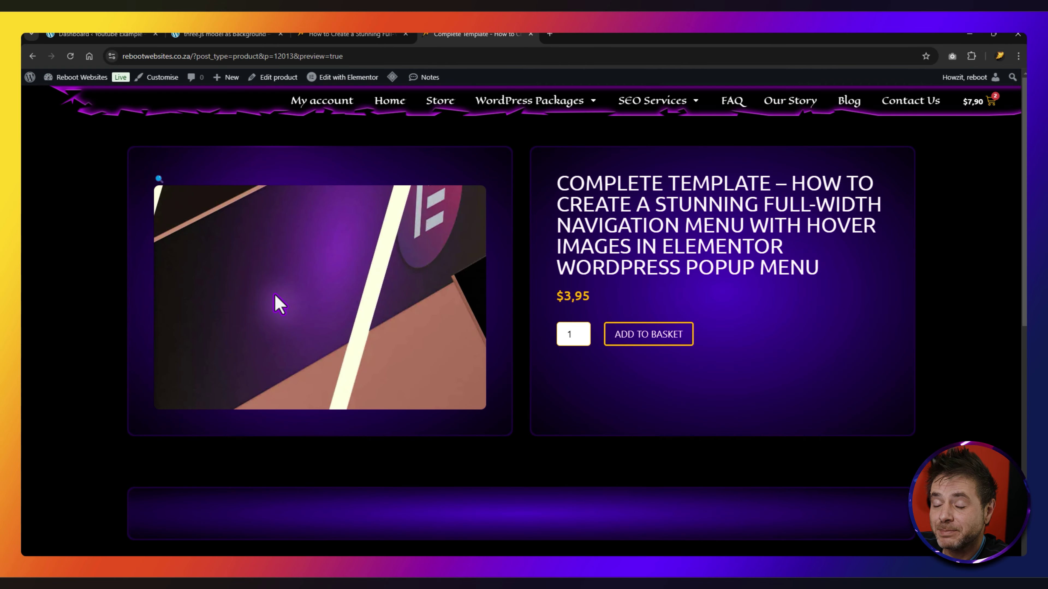
{"action": "scroll", "coordinate": [346, 431], "scroll_direction": "down", "scroll_amount": 4}
{"action": "scroll", "coordinate": [749, 363], "scroll_direction": "up", "scroll_amount": 4}
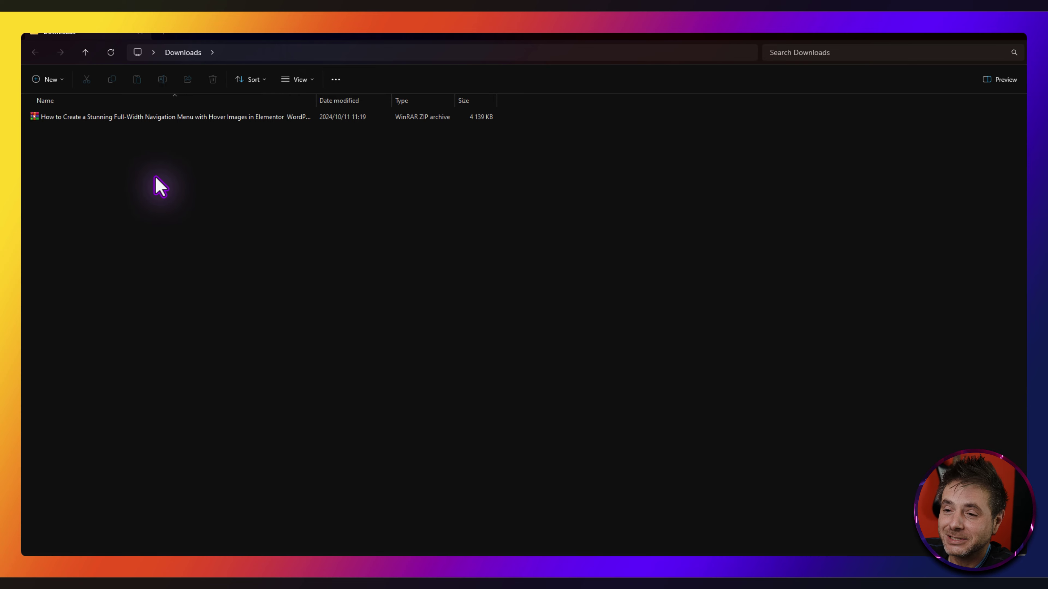
Open the downloaded full-width navigation menu template ZIP archive in the Downloads folder.
{"action": "left_click", "coordinate": [105, 119]}
{"action": "left_click", "coordinate": [107, 117]}
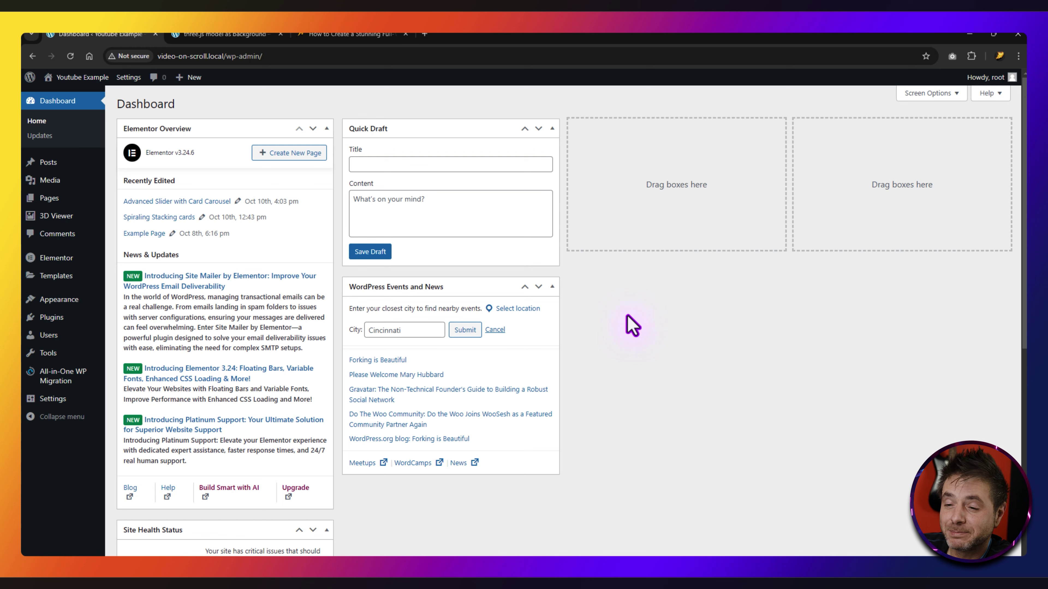
Go to the WordPress dashboard's Theme Builder and create a new header template.
{"action": "mouse_move", "coordinate": [58, 275]}
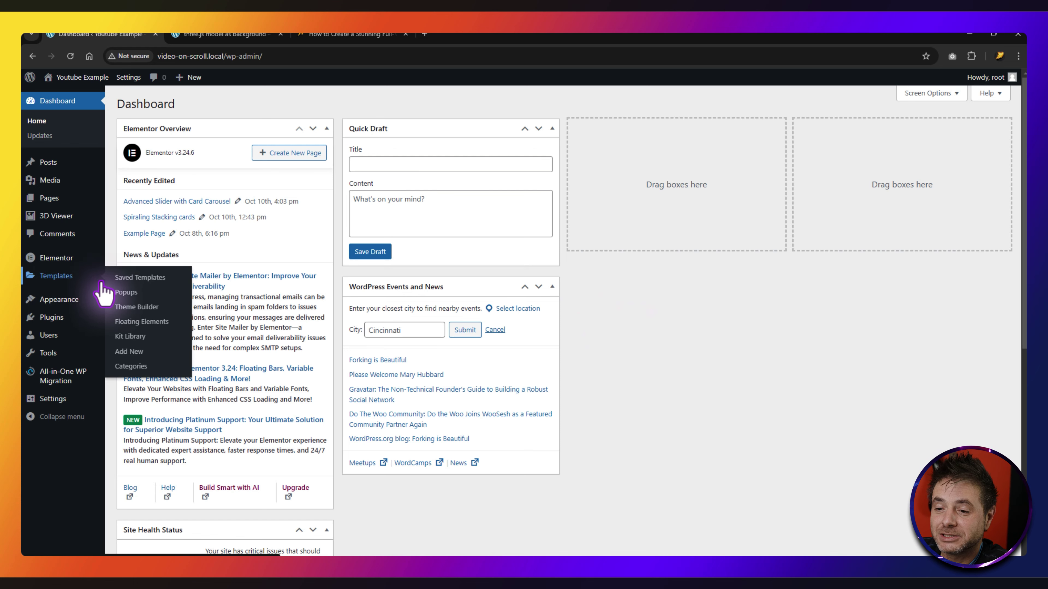
{"action": "left_click", "coordinate": [136, 309]}
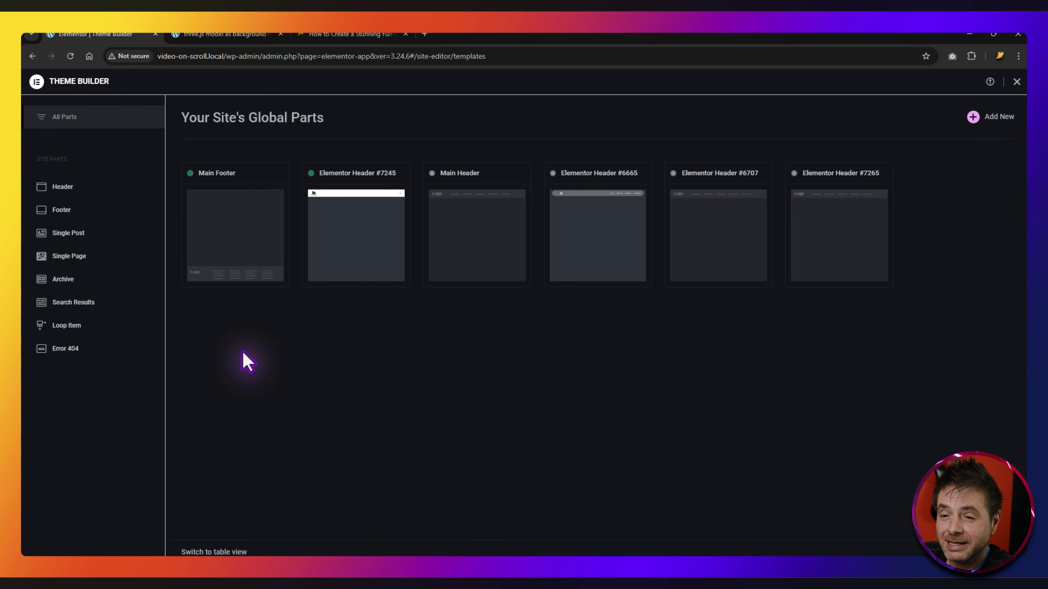
{"action": "left_click", "coordinate": [69, 187]}
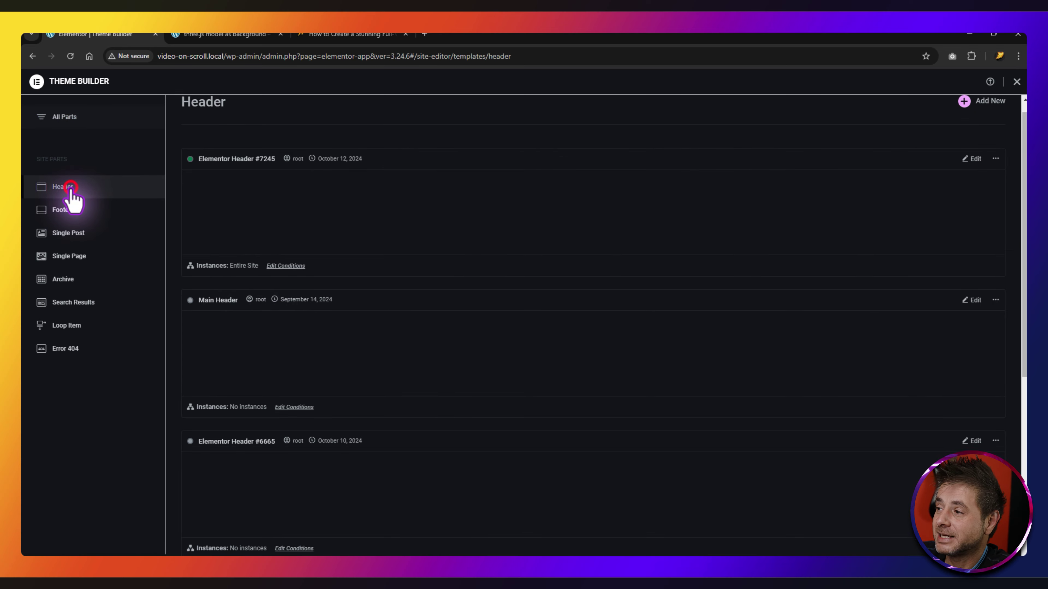
{"action": "left_click", "coordinate": [978, 106]}
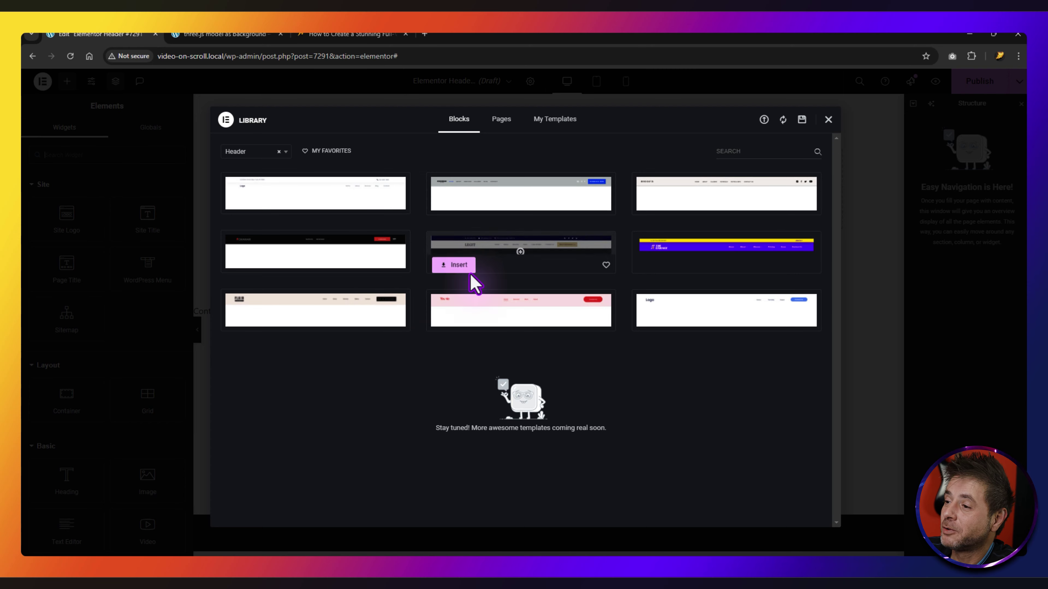
Import the downloaded full-width navigation header template into the template library and insert it into the new header.
{"action": "left_click", "coordinate": [764, 120]}
{"action": "left_click_drag", "start_coordinate": [797, 244], "coordinate": [511, 247]}
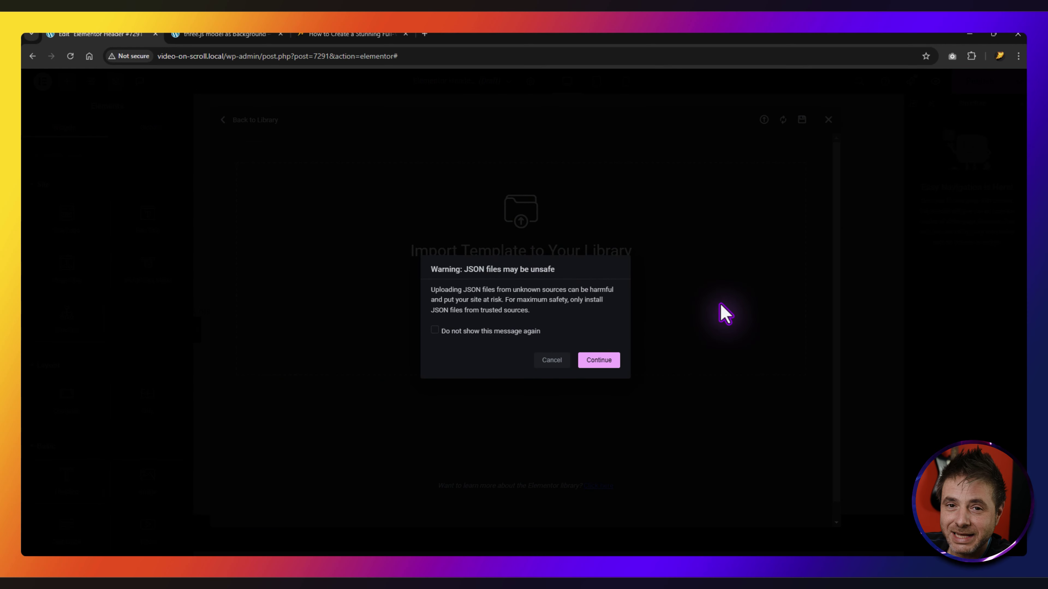
{"action": "left_click", "coordinate": [603, 358]}
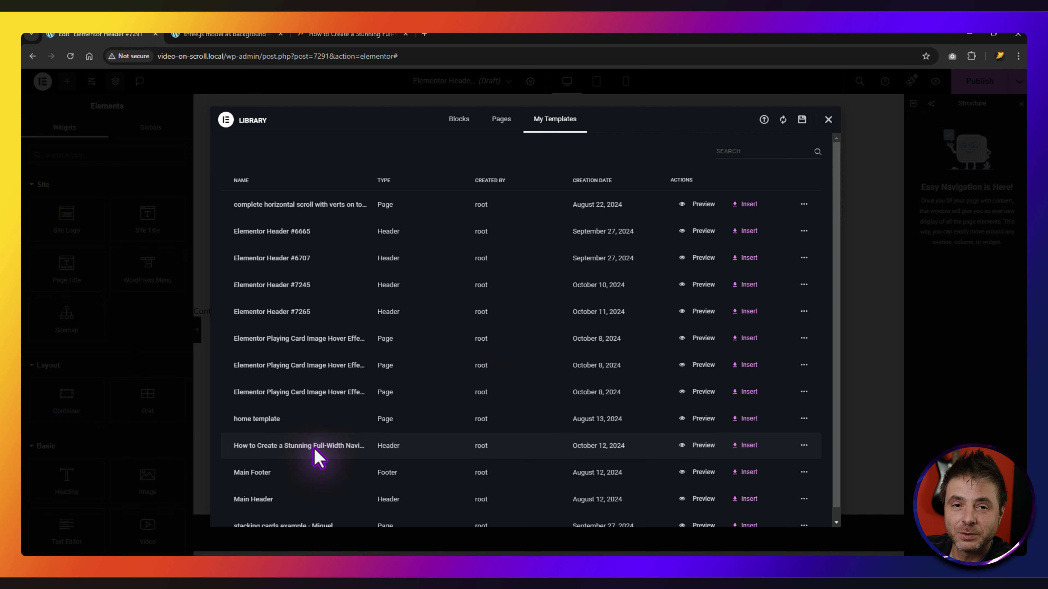
{"action": "left_click", "coordinate": [746, 447]}
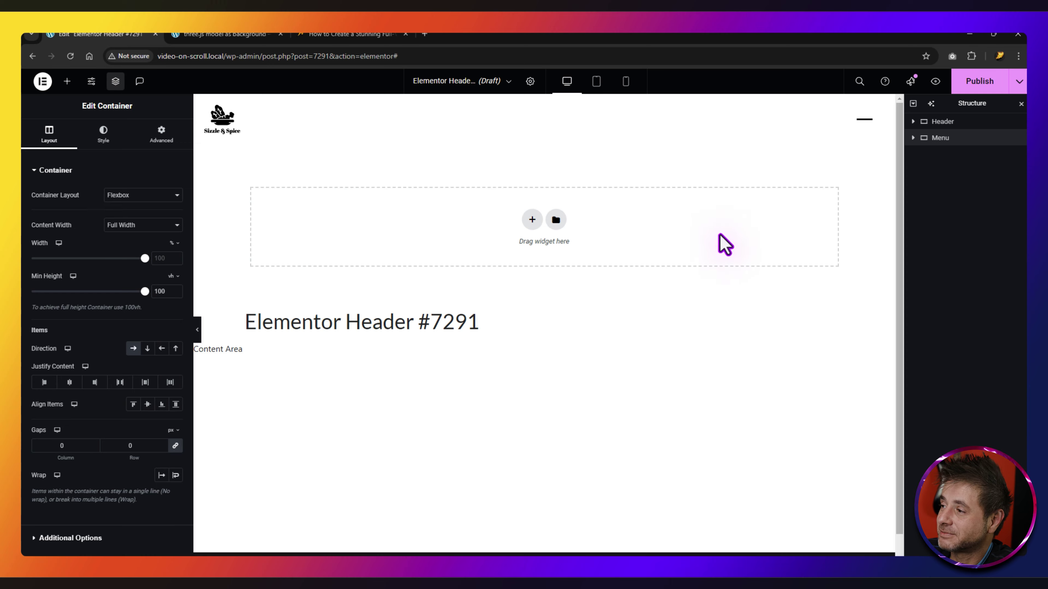
Publish the header with the display condition Include Entire Site, and preview its full-width menu before closing the preview.
{"action": "left_click", "coordinate": [991, 81]}
{"action": "left_click", "coordinate": [524, 340]}
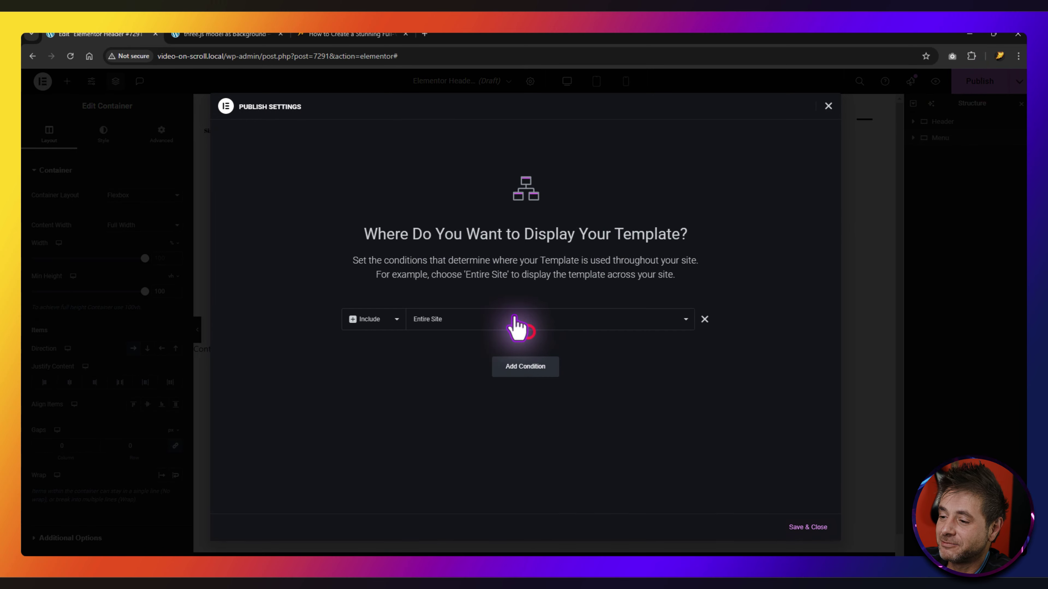
{"action": "left_click", "coordinate": [811, 533]}
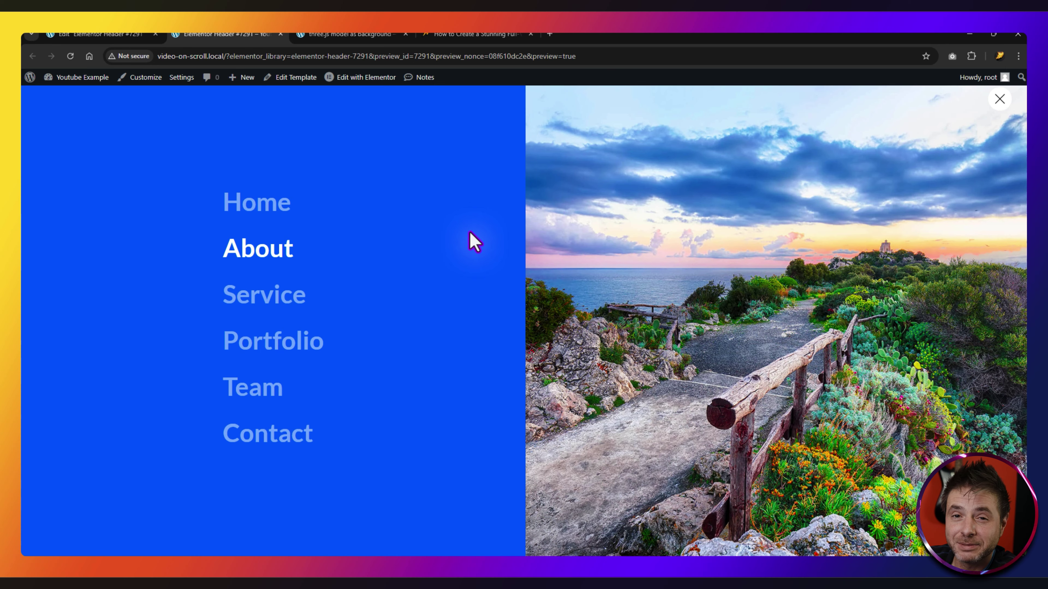
{"action": "key", "text": "ctrl+w"}
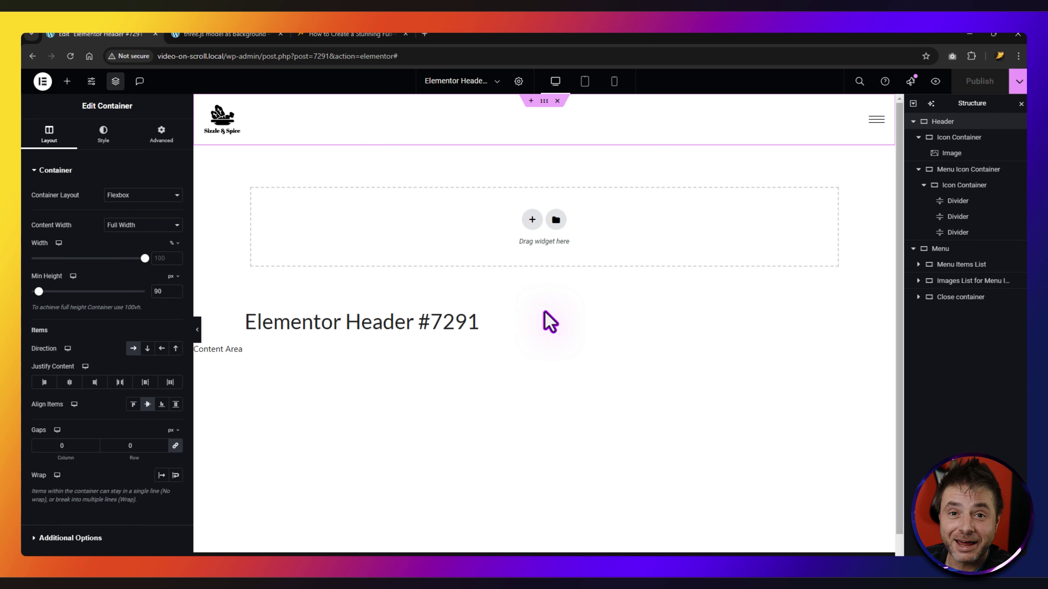
Delete the imported header containers and add a new container with two equal columns.
{"action": "key", "text": "Delete"}
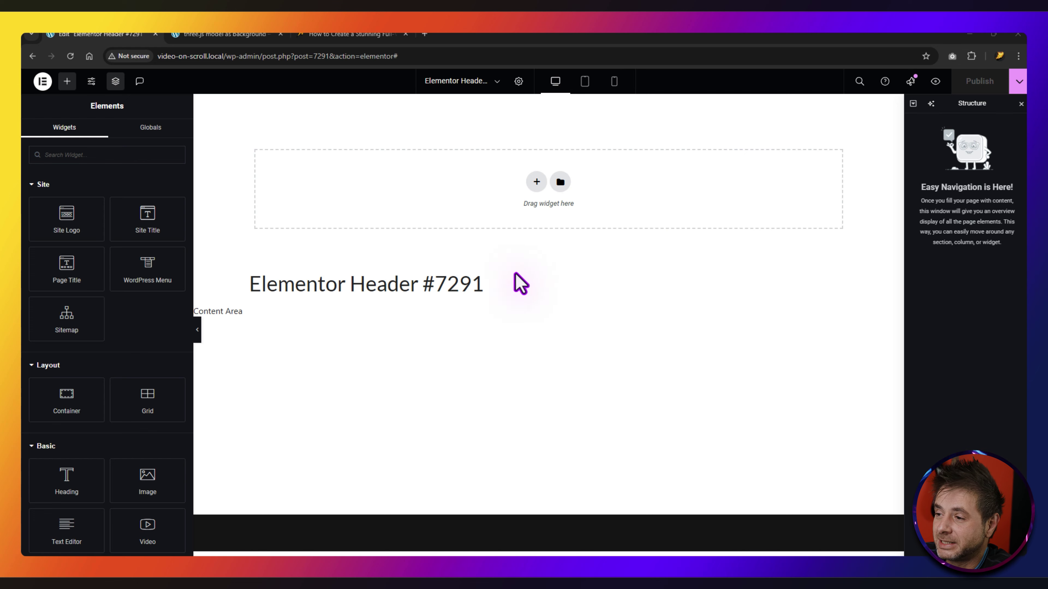
{"action": "left_click", "coordinate": [537, 182]}
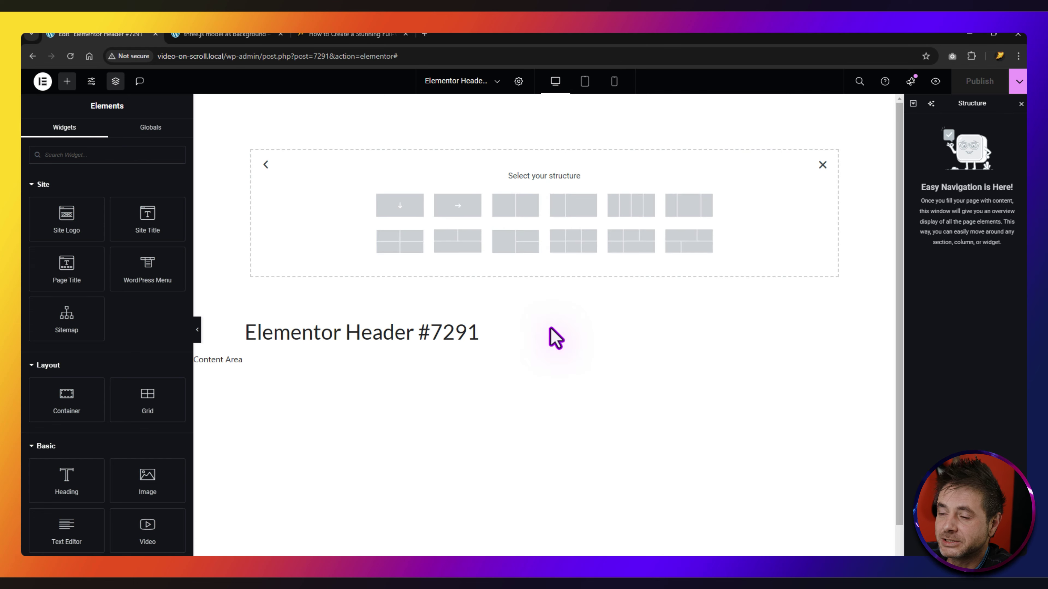
{"action": "left_click", "coordinate": [504, 204]}
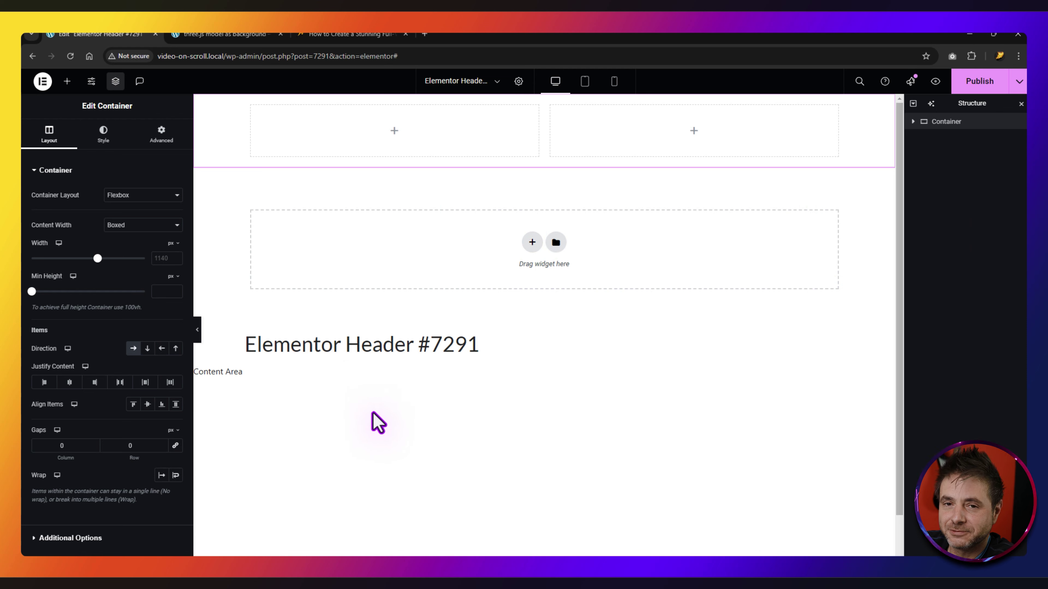
Set the parent container's minimum height to 90 px and align its items to the center.
{"action": "left_click", "coordinate": [164, 291]}
{"action": "type", "text": "90"}
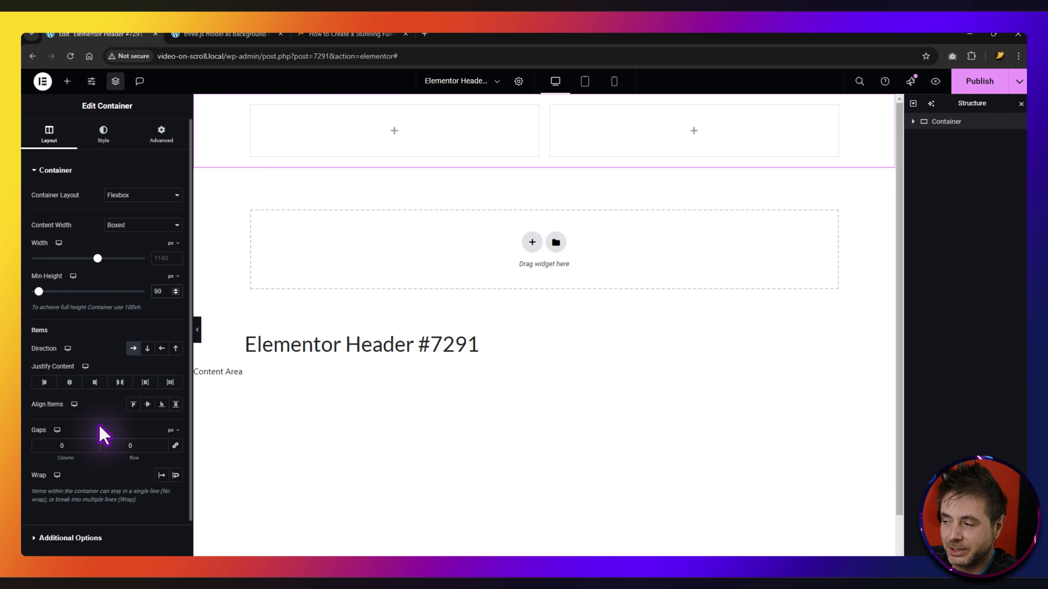
{"action": "left_click", "coordinate": [146, 405]}
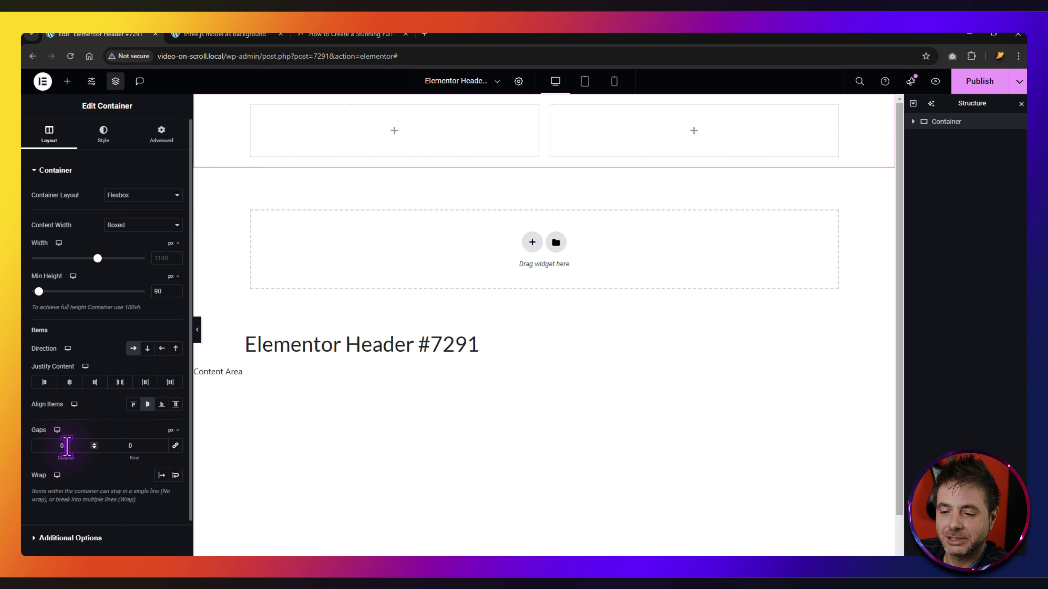
Give the parent container a classic background with a white color.
{"action": "left_click", "coordinate": [103, 135]}
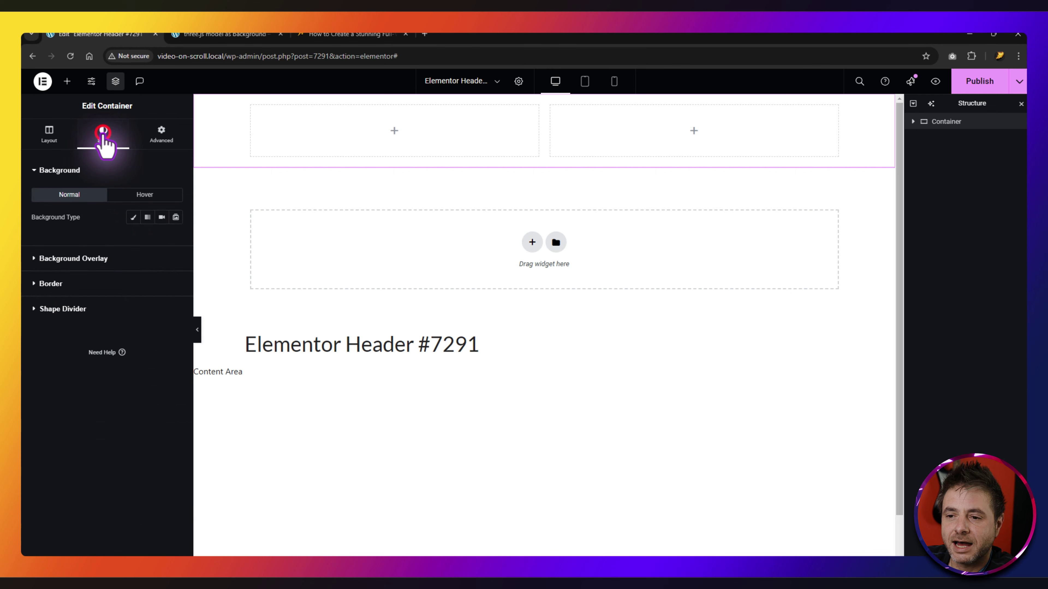
{"action": "left_click", "coordinate": [133, 217]}
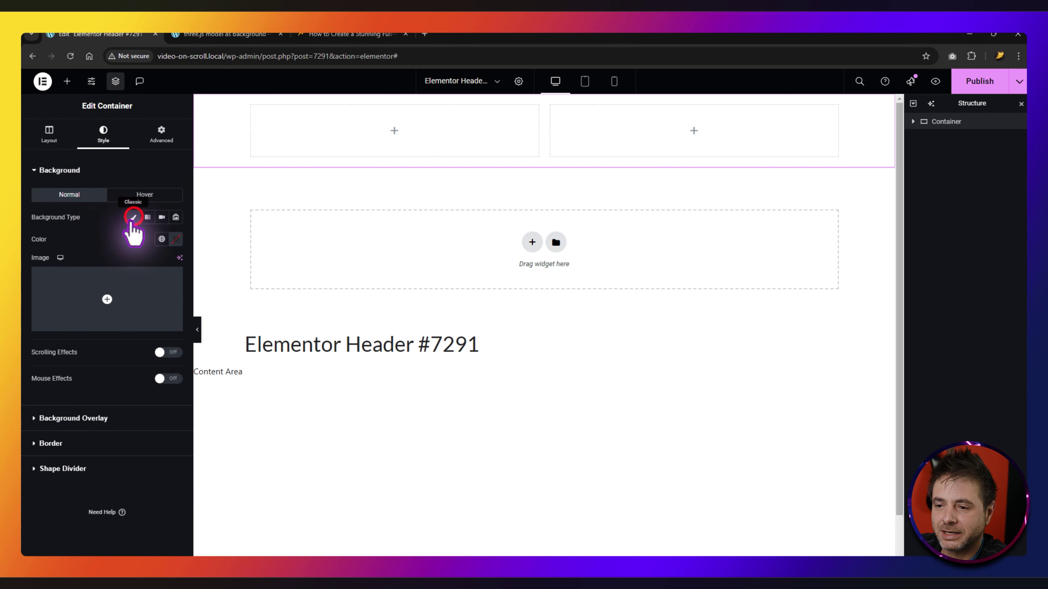
{"action": "left_click", "coordinate": [176, 239]}
{"action": "left_click", "coordinate": [129, 234]}
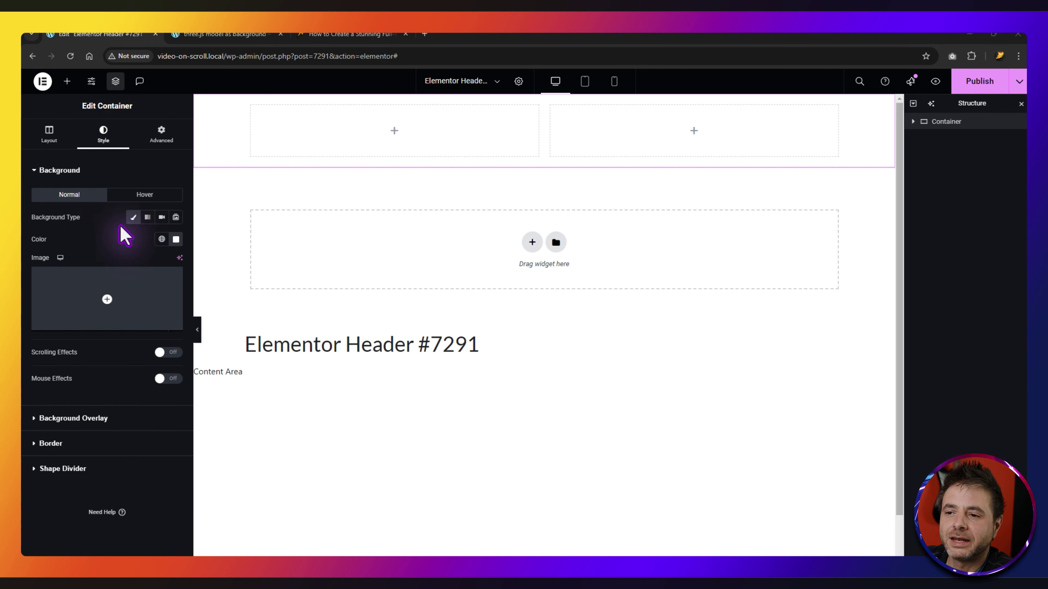
Make the parent container sticky to the top through its motion effects.
{"action": "left_click", "coordinate": [168, 139]}
{"action": "left_click", "coordinate": [77, 525]}
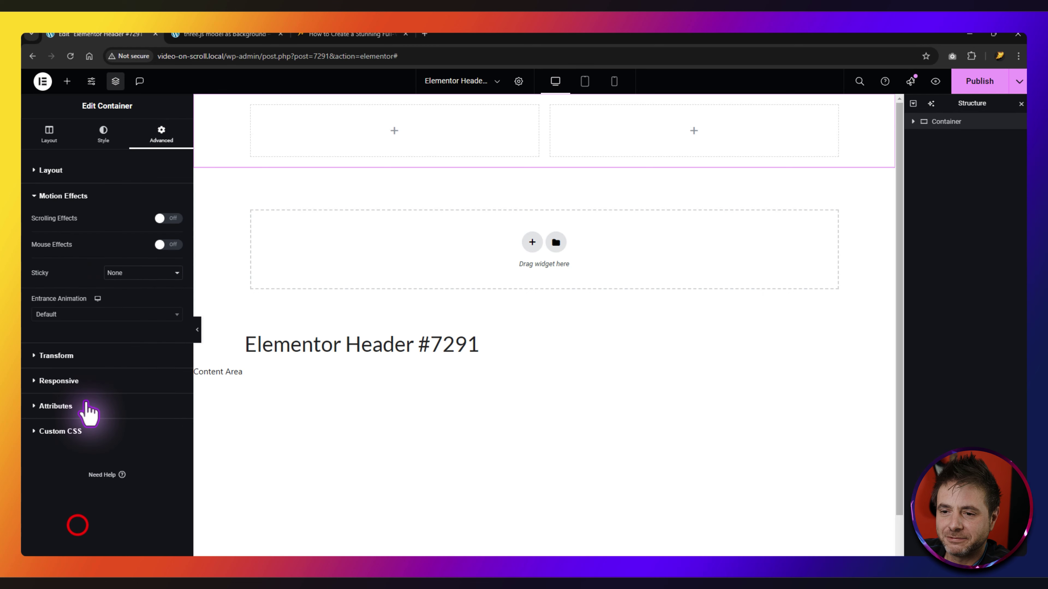
{"action": "left_click", "coordinate": [112, 273]}
{"action": "left_click", "coordinate": [118, 298]}
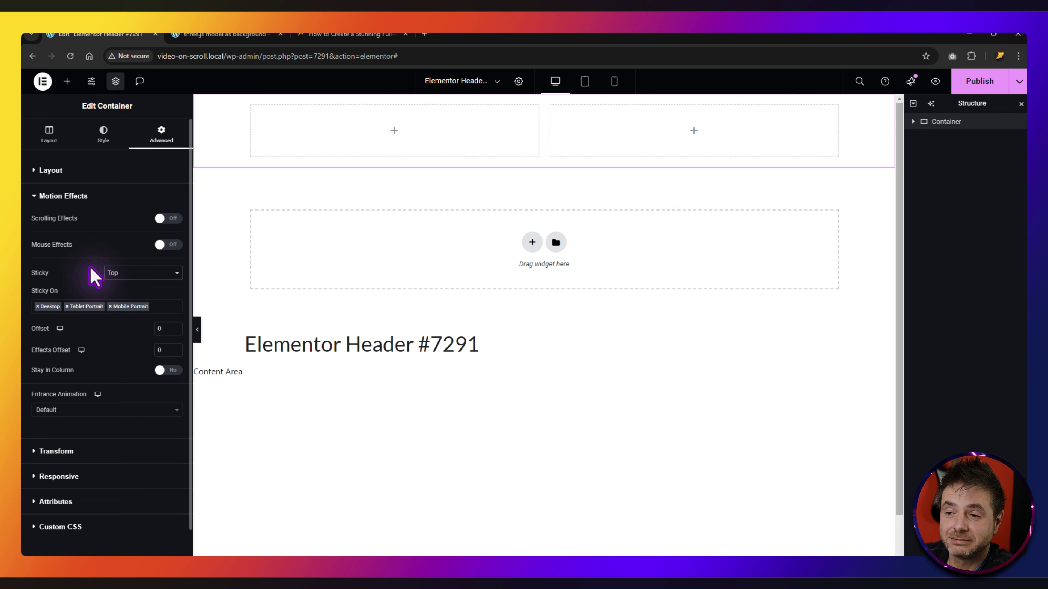
Rename the parent container in the structure as "Header".
{"action": "left_click", "coordinate": [963, 248]}
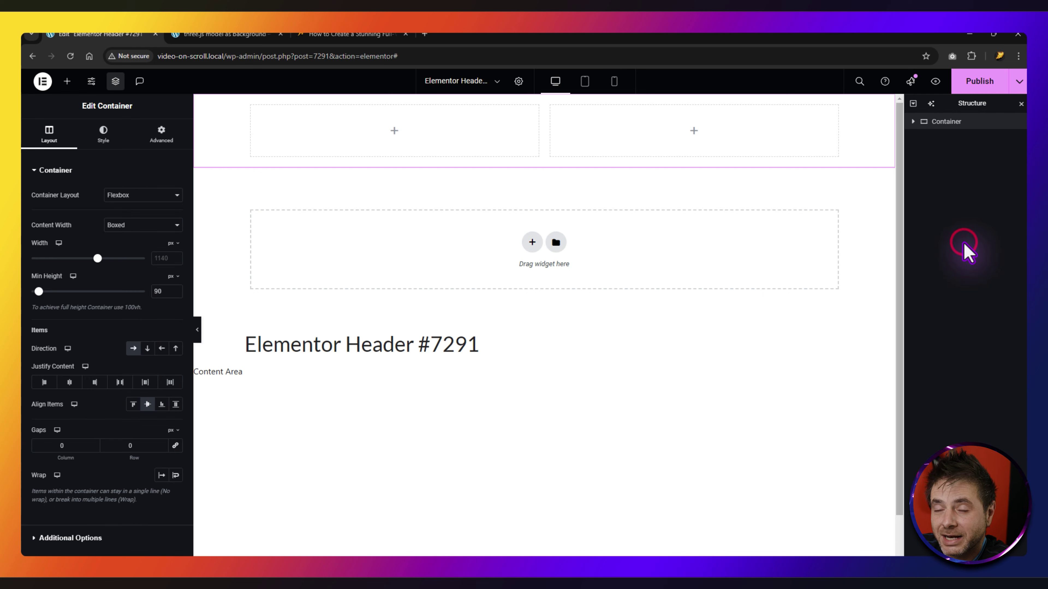
{"action": "type", "text": "Header"}
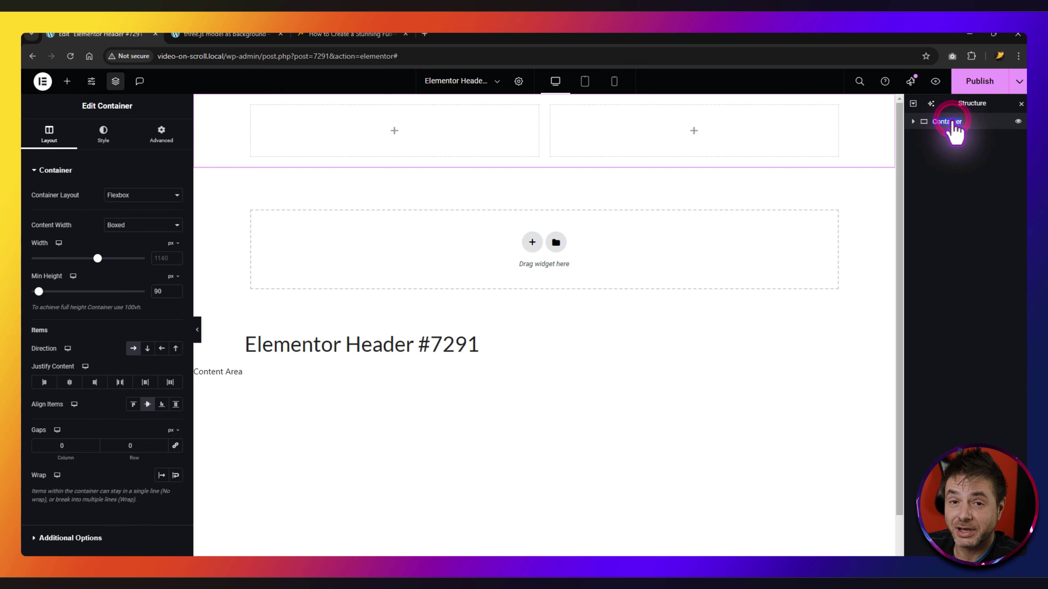
{"action": "left_click", "coordinate": [951, 194]}
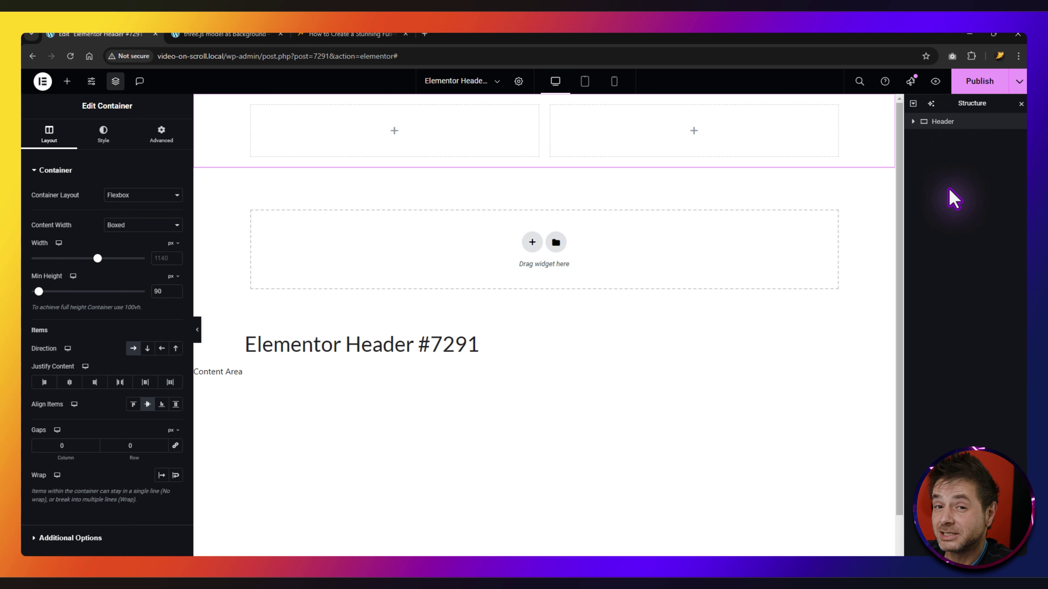
Rename the header's first inner container as "Icon Container" and the second as "Menu Icon Container".
{"action": "left_click", "coordinate": [913, 121]}
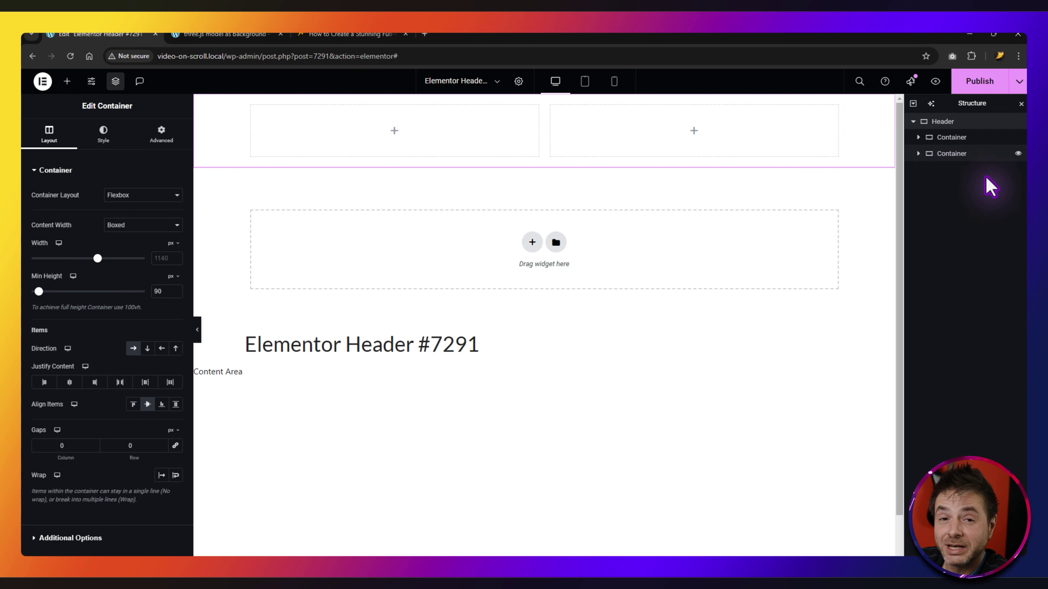
{"action": "double_click", "coordinate": [949, 137]}
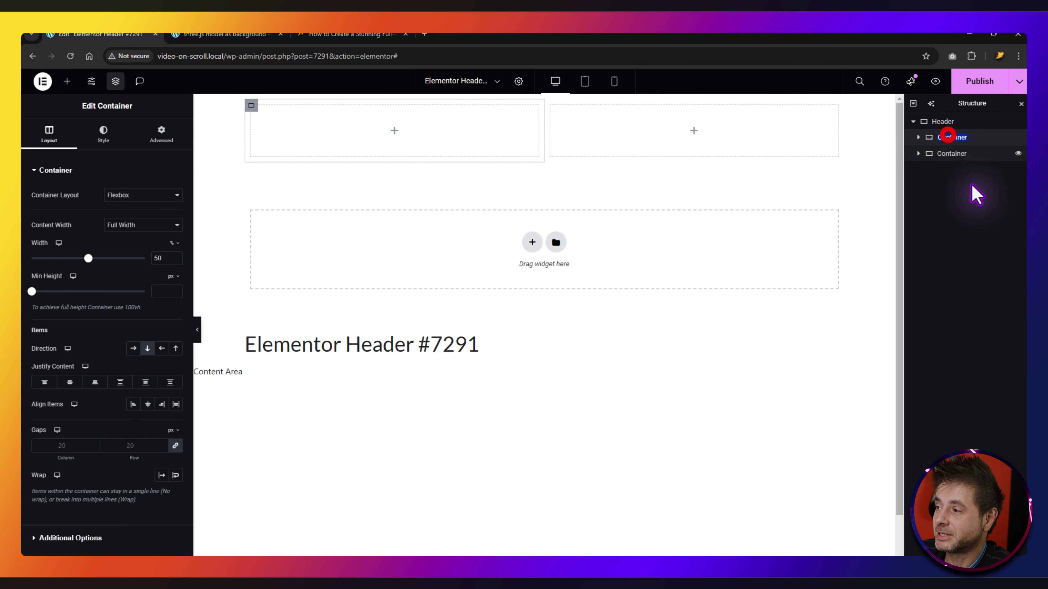
{"action": "type", "text": "Icon Container"}
{"action": "key", "text": "Return"}
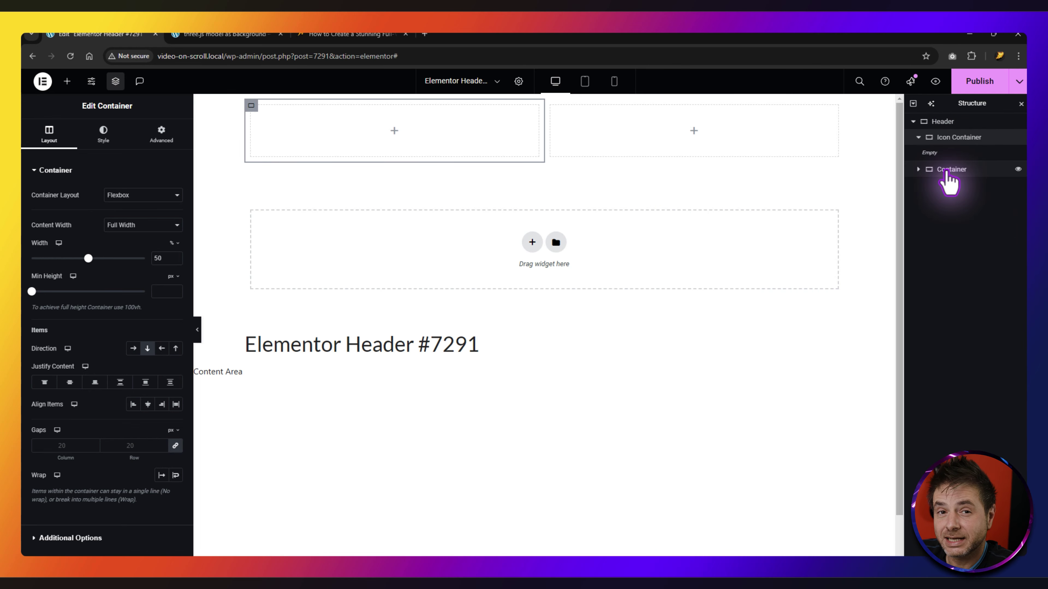
{"action": "double_click", "coordinate": [947, 169]}
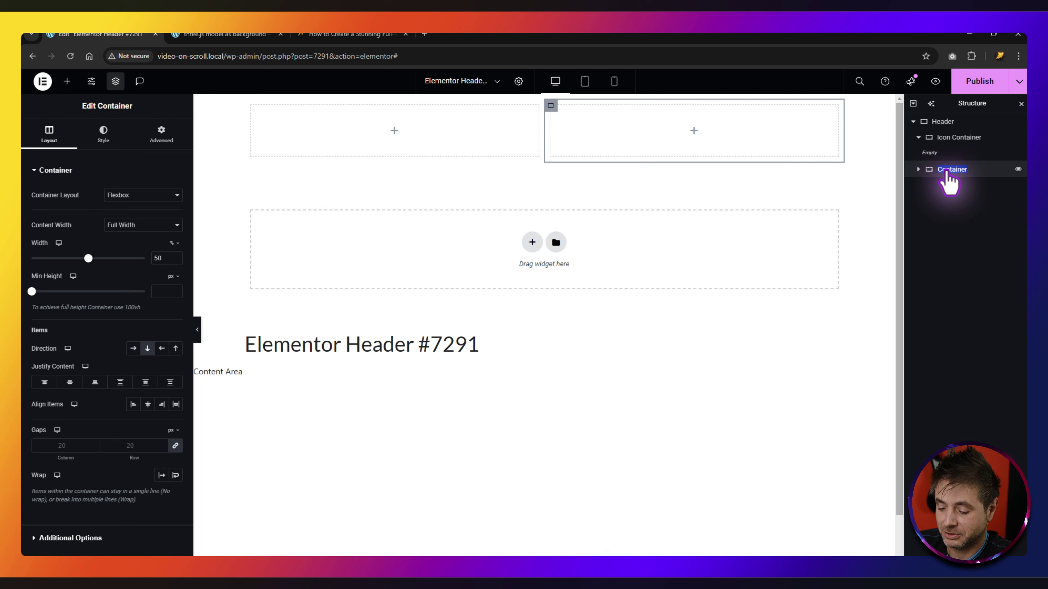
{"action": "type", "text": "Menu Icon Container"}
{"action": "key", "text": "Return"}
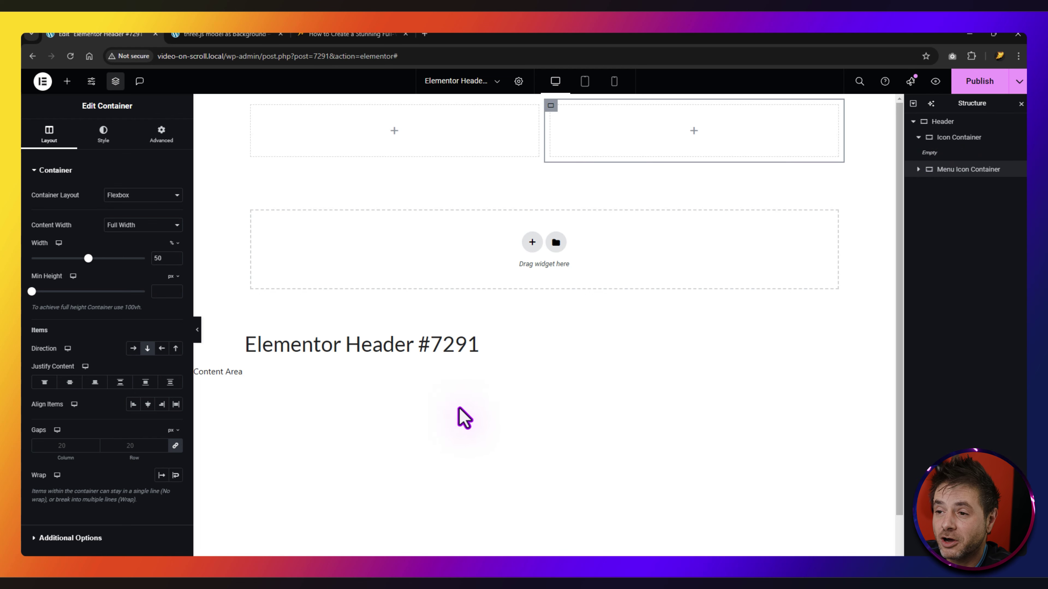
Add a Site Logo widget to the Icon Container and set the logo's width to 70 px.
{"action": "left_click", "coordinate": [67, 82]}
{"action": "left_click_drag", "start_coordinate": [58, 225], "coordinate": [400, 153]}
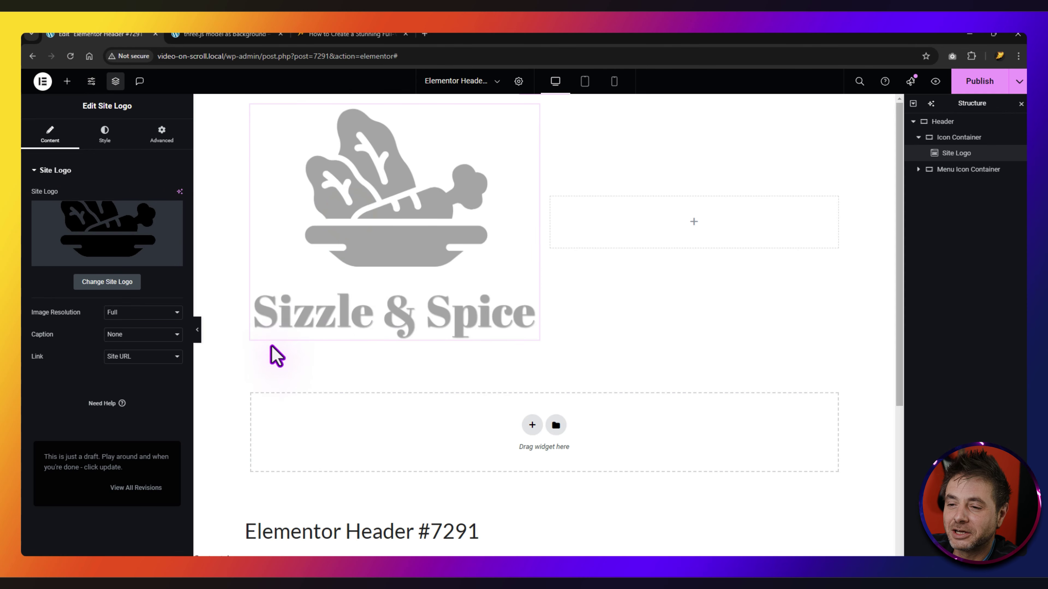
{"action": "left_click", "coordinate": [109, 132]}
{"action": "left_click", "coordinate": [172, 215]}
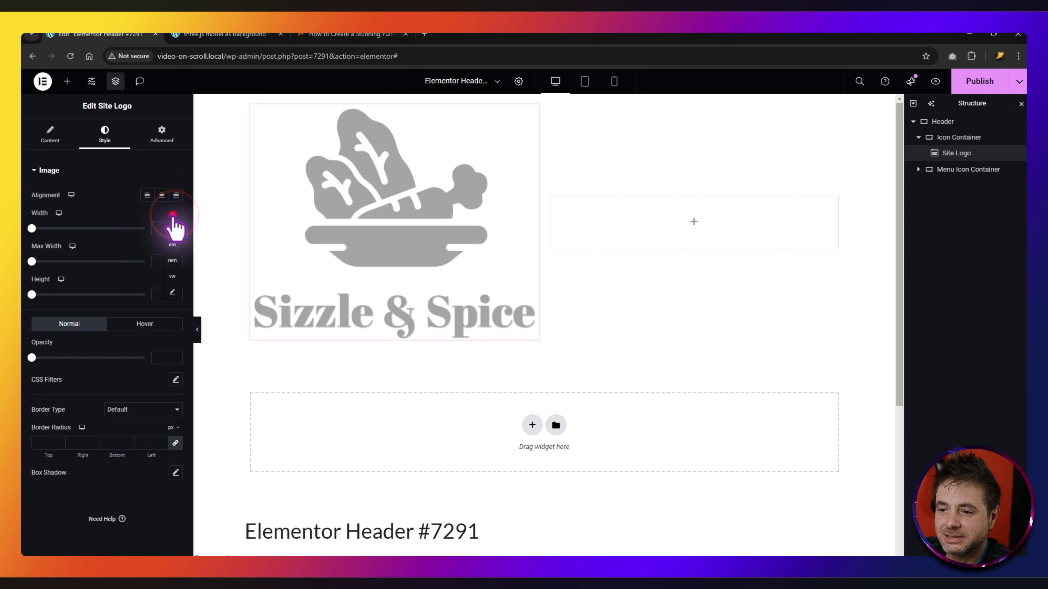
{"action": "left_click", "coordinate": [173, 214]}
{"action": "left_click", "coordinate": [165, 228]}
{"action": "type", "text": "70"}
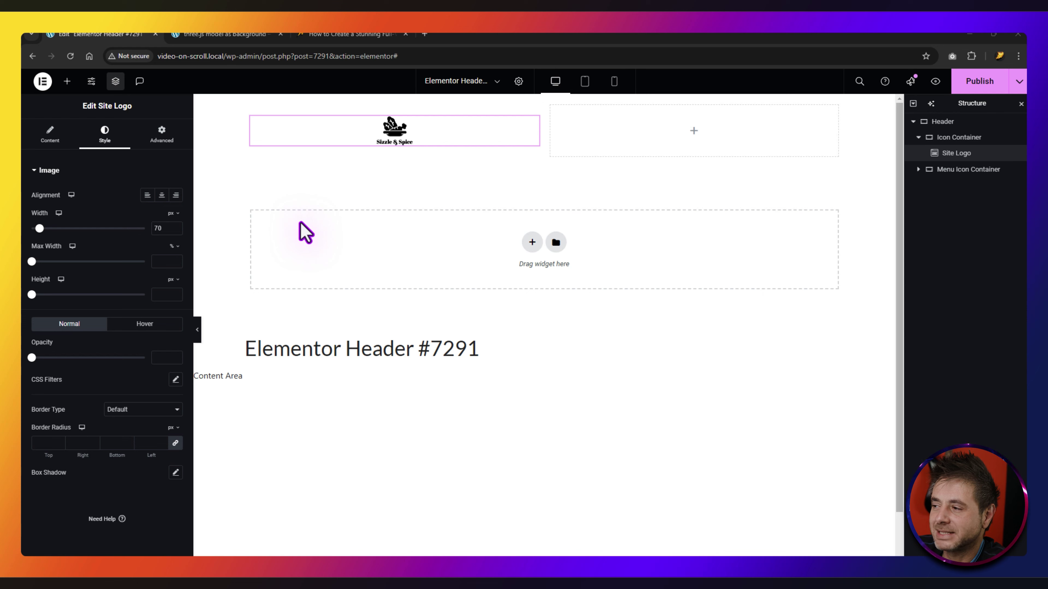
Align the Icon Container's items to the start and set its column and row gaps to 0.
{"action": "left_click", "coordinate": [952, 141]}
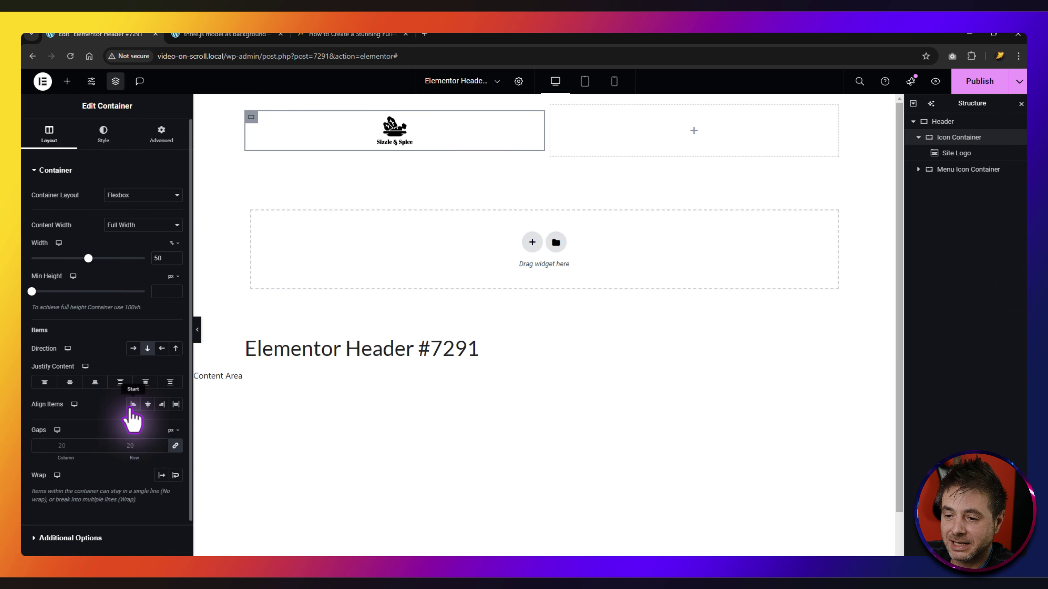
{"action": "left_click", "coordinate": [132, 405]}
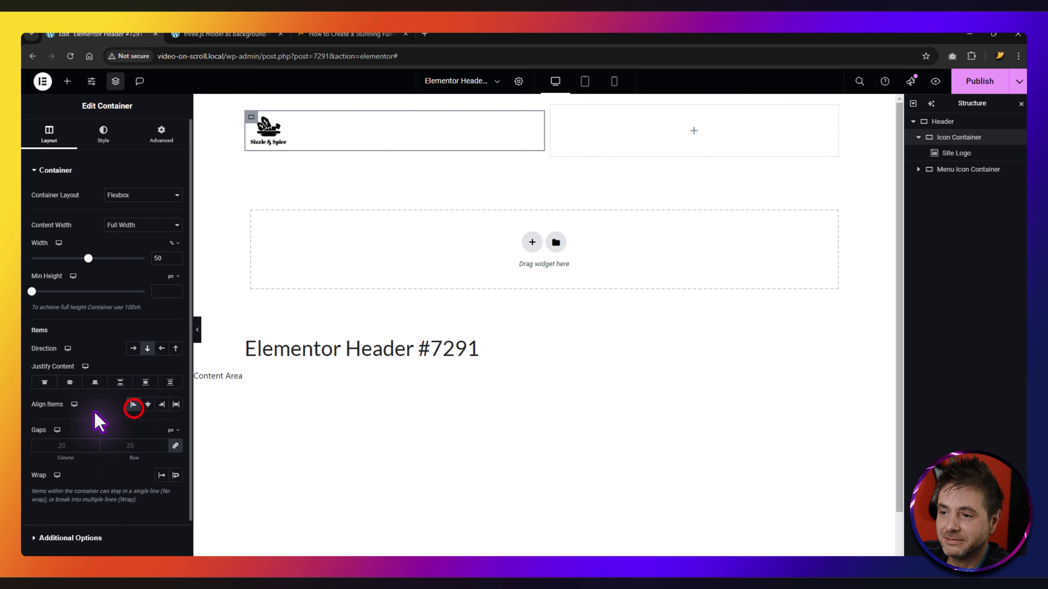
{"action": "left_click", "coordinate": [54, 446]}
{"action": "type", "text": "0"}
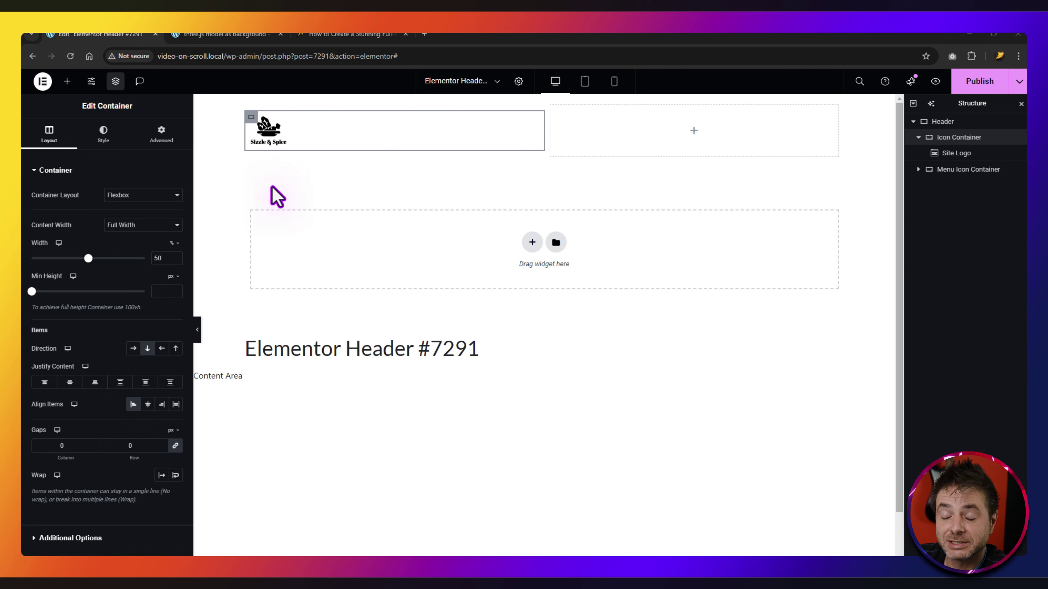
Add a container inside the Menu Icon Container and set its width to 30 px.
{"action": "left_click", "coordinate": [69, 83]}
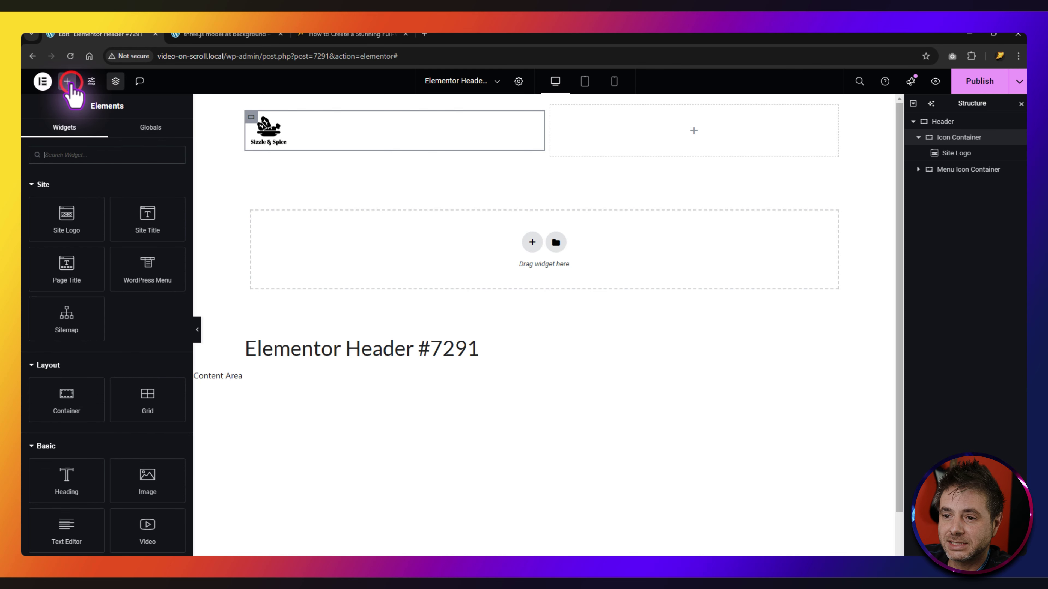
{"action": "left_click_drag", "start_coordinate": [67, 403], "coordinate": [678, 120]}
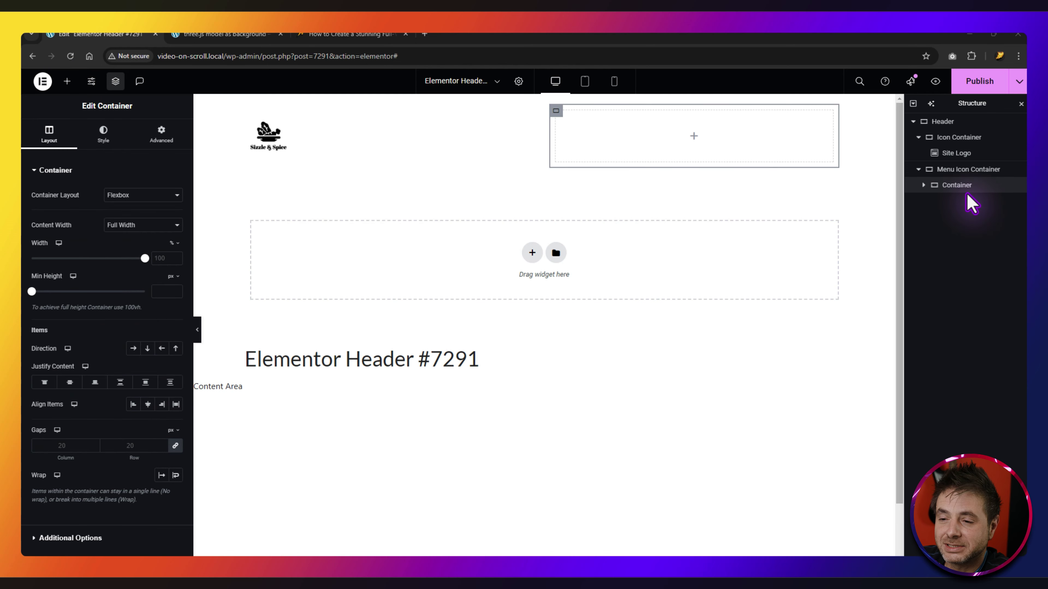
{"action": "left_click", "coordinate": [172, 242]}
{"action": "left_click", "coordinate": [159, 258]}
{"action": "type", "text": "30"}
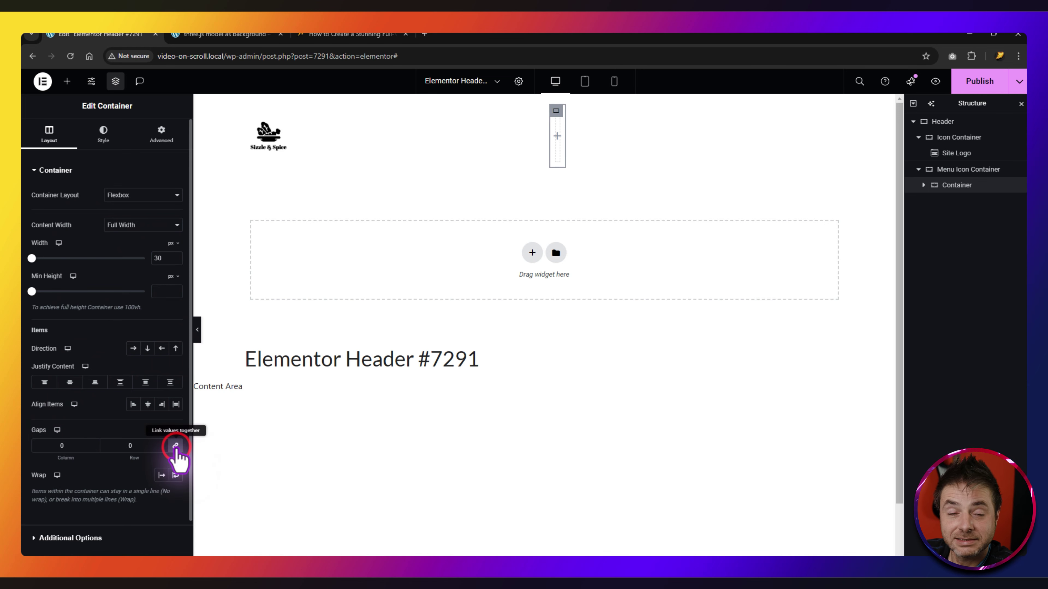
Set the new inner container's column gap to 0, row gap to 5 px, and padding to 0 on all sides.
{"action": "left_click", "coordinate": [65, 445]}
{"action": "type", "text": "0"}
{"action": "left_click_drag", "start_coordinate": [140, 447], "coordinate": [121, 447]}
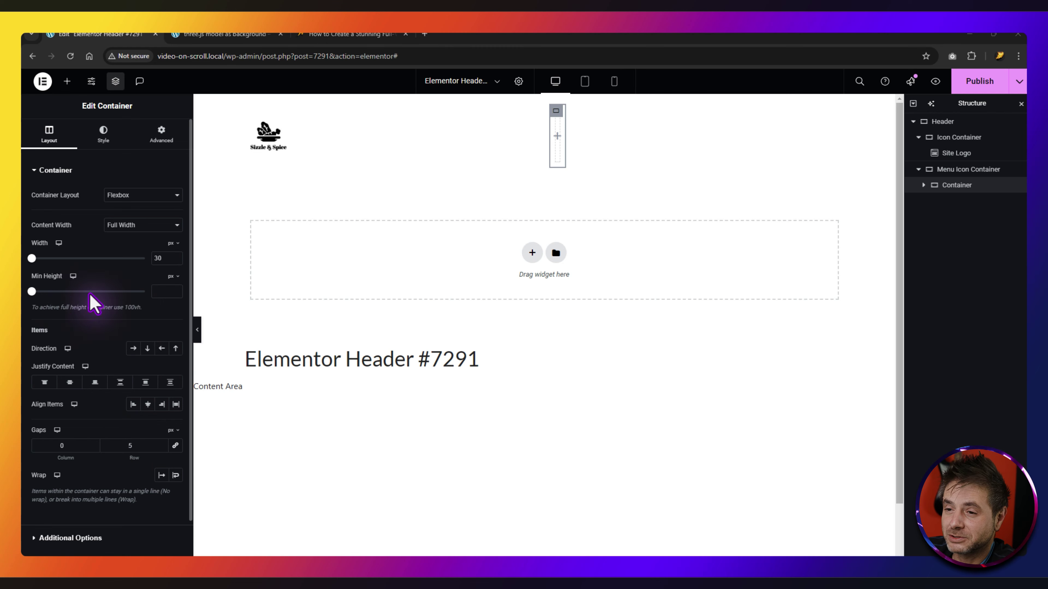
{"action": "left_click", "coordinate": [164, 140]}
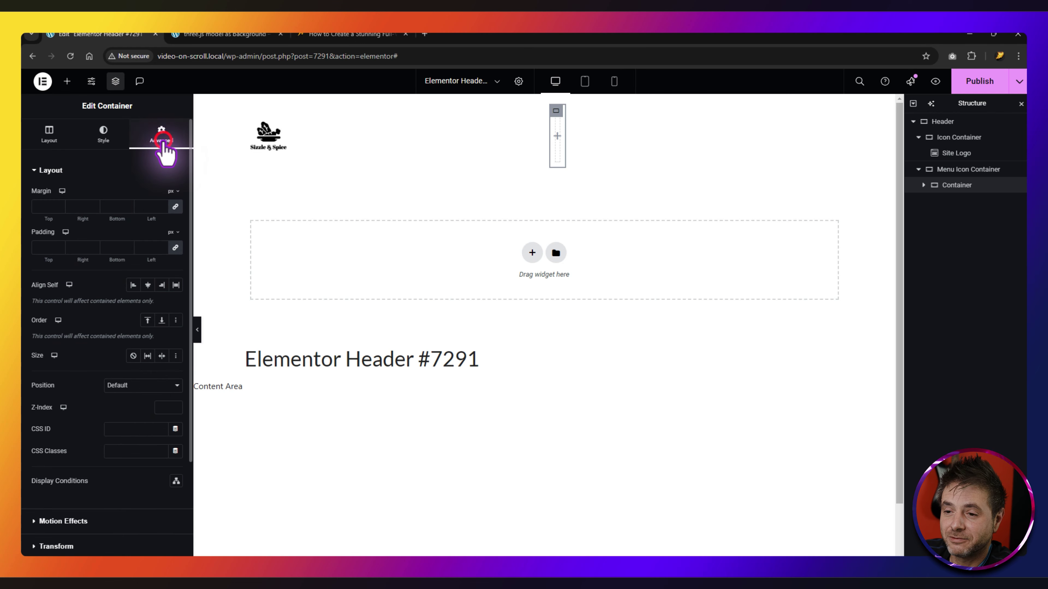
{"action": "left_click", "coordinate": [42, 248]}
{"action": "type", "text": "0"}
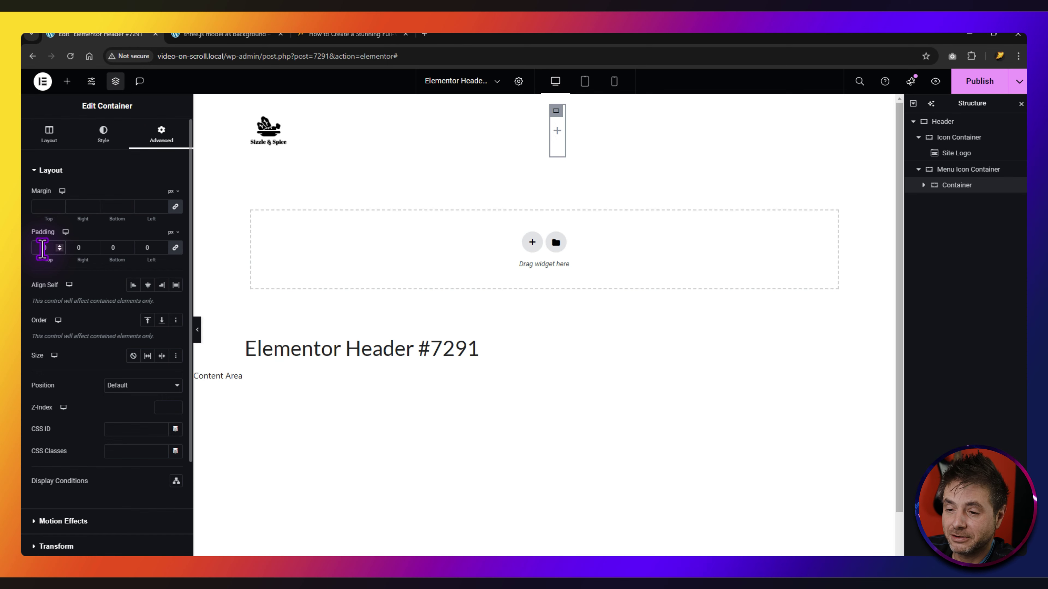
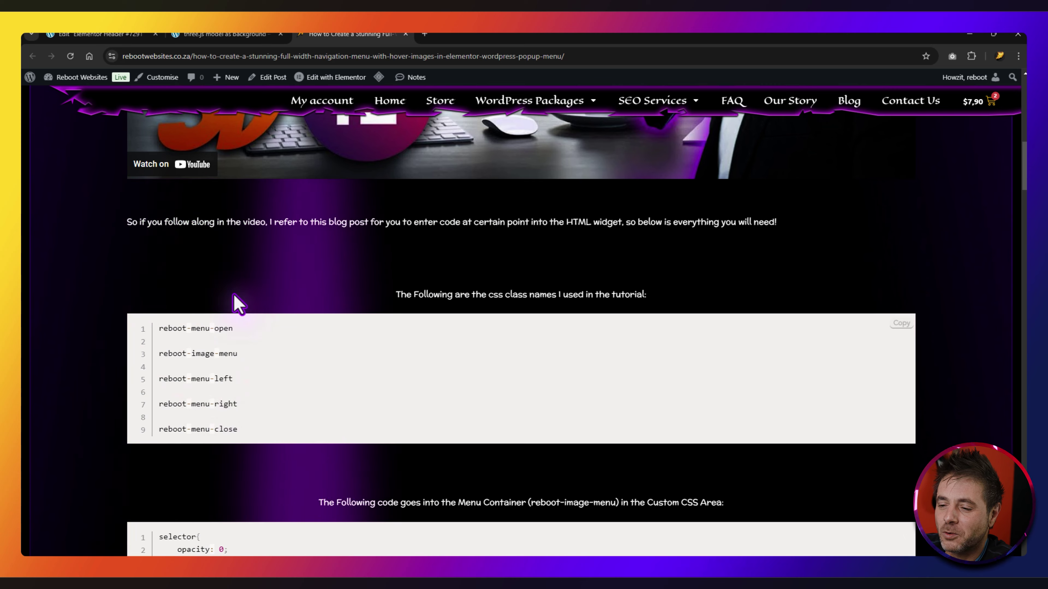
Copy the class name reboot-menu-open from the tutorial's blog post and enter it as the inner container's CSS class.
{"action": "scroll", "coordinate": [89, 404], "scroll_direction": "down", "scroll_amount": 8}
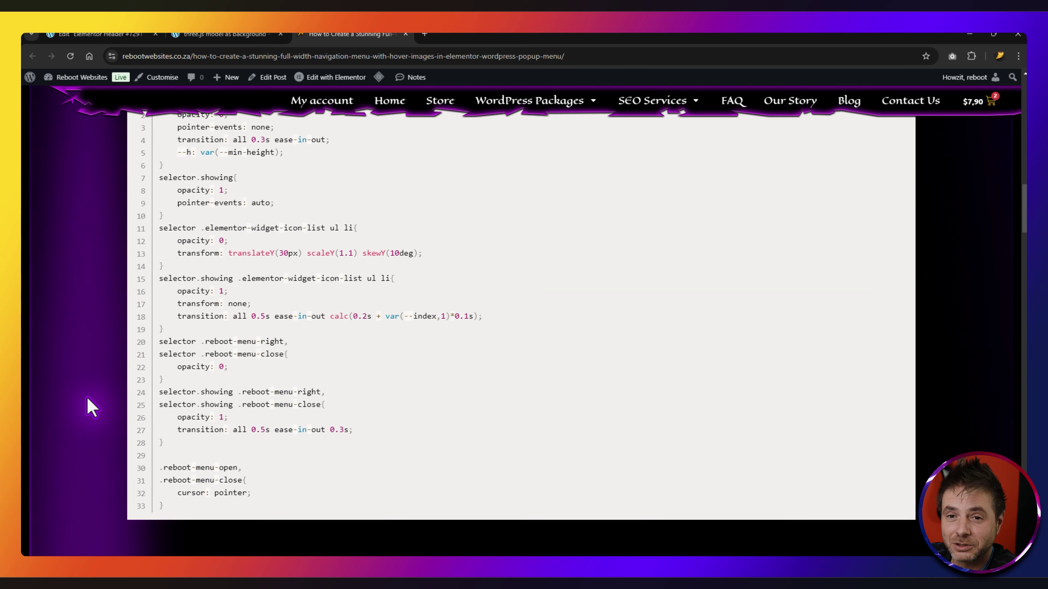
{"action": "scroll", "coordinate": [88, 405], "scroll_direction": "up", "scroll_amount": 7}
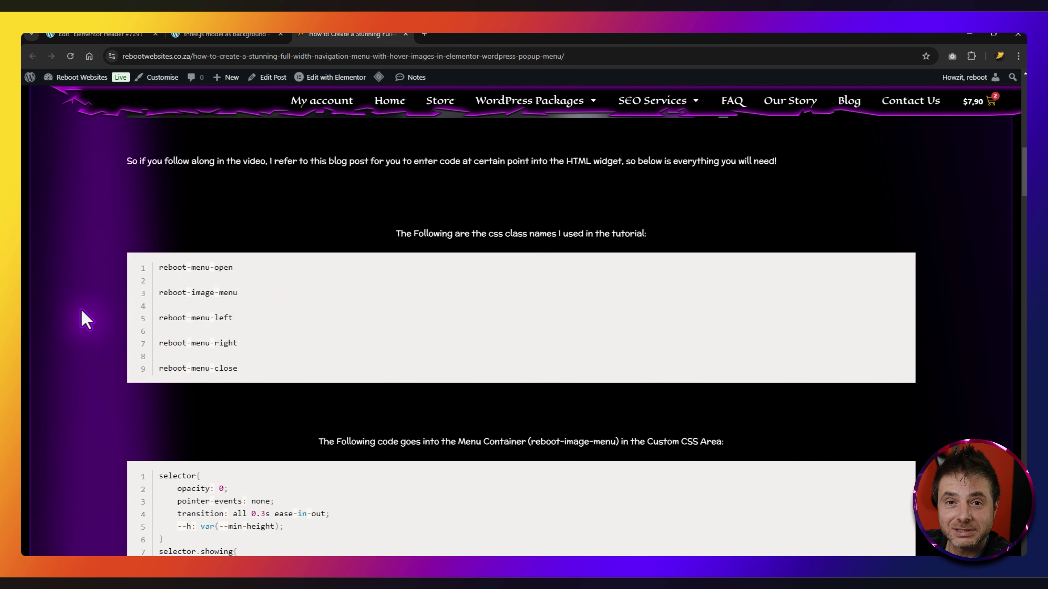
{"action": "left_click_drag", "start_coordinate": [239, 269], "coordinate": [142, 271]}
{"action": "key", "text": "ctrl+c"}
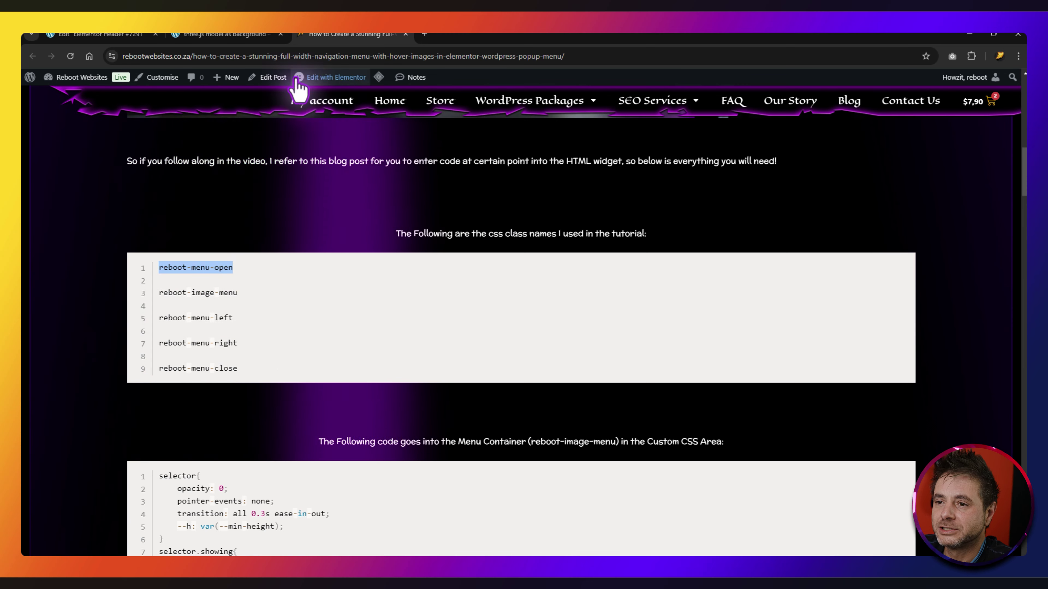
{"action": "left_click", "coordinate": [124, 35]}
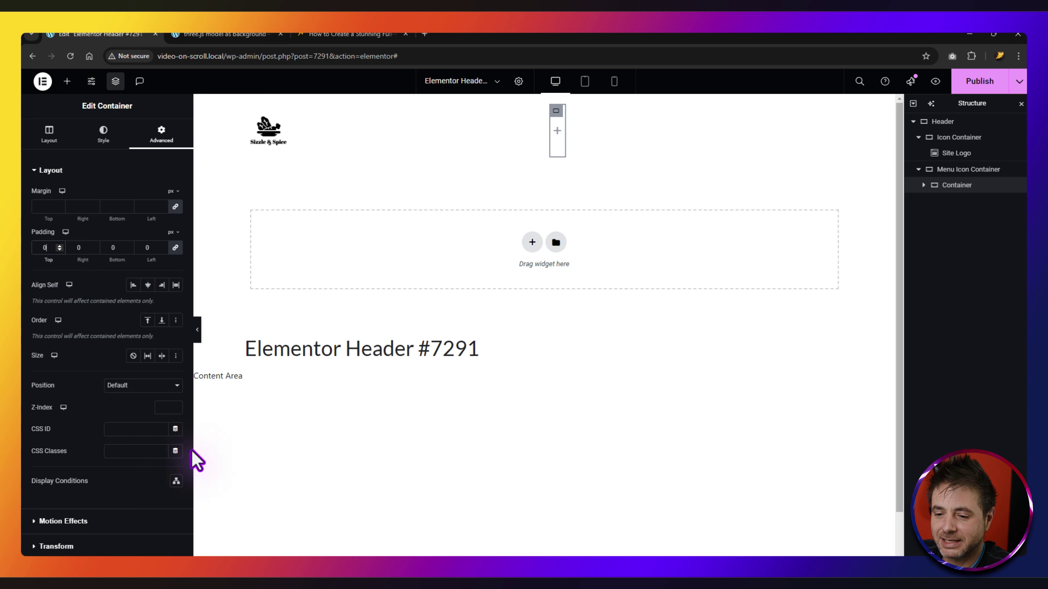
{"action": "left_click", "coordinate": [143, 451]}
{"action": "key", "text": "ctrl+v"}
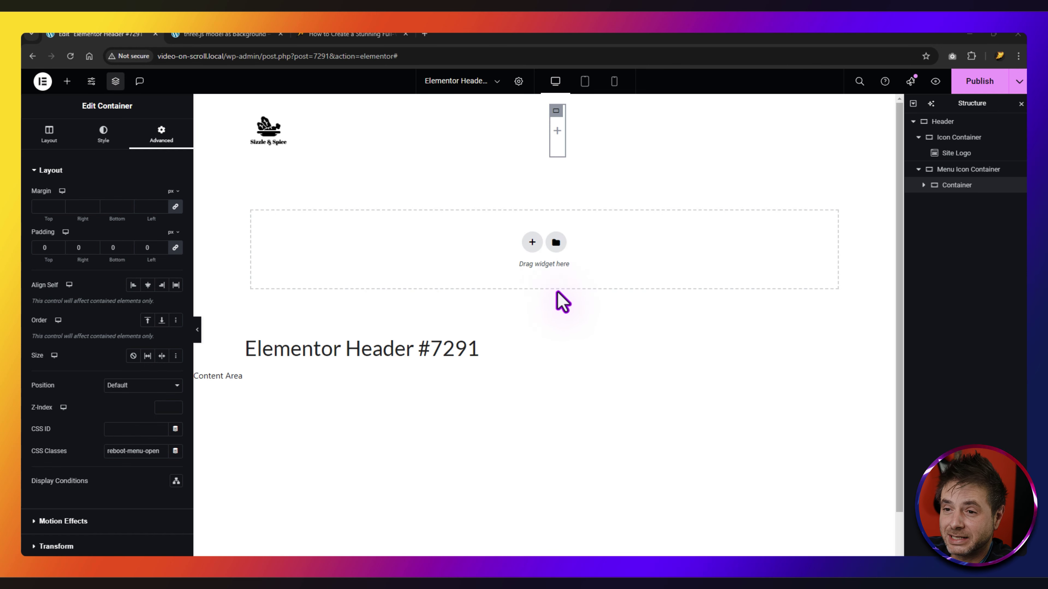
Add a Divider widget to the container inside the Menu Icon Container and set the divider's gap to 0.
{"action": "left_click", "coordinate": [67, 81]}
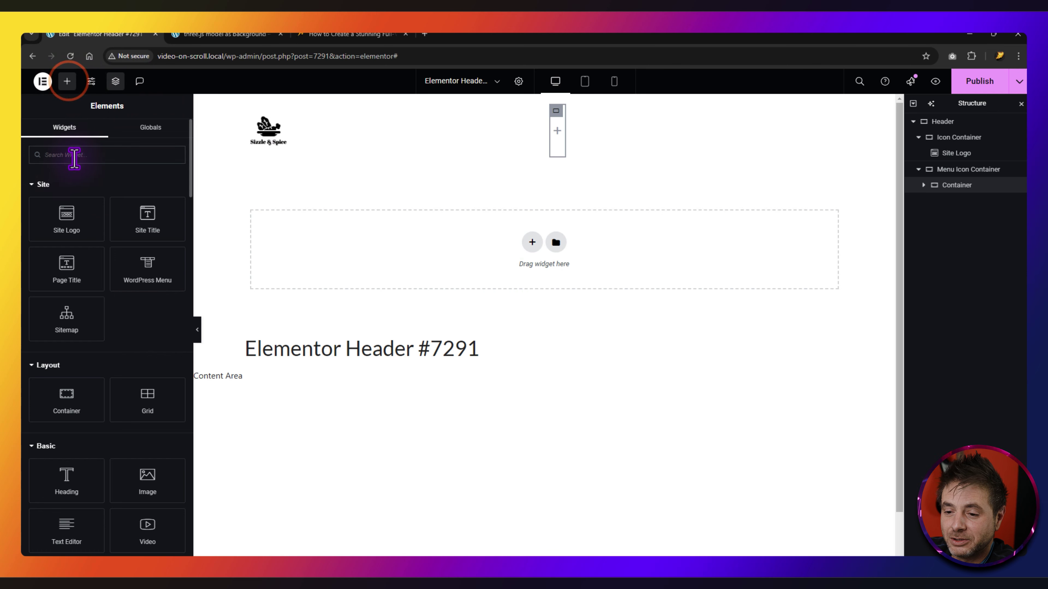
{"action": "scroll", "coordinate": [173, 322], "scroll_direction": "down", "scroll_amount": 5}
{"action": "left_click_drag", "start_coordinate": [148, 370], "coordinate": [563, 145]}
{"action": "left_click", "coordinate": [953, 271]}
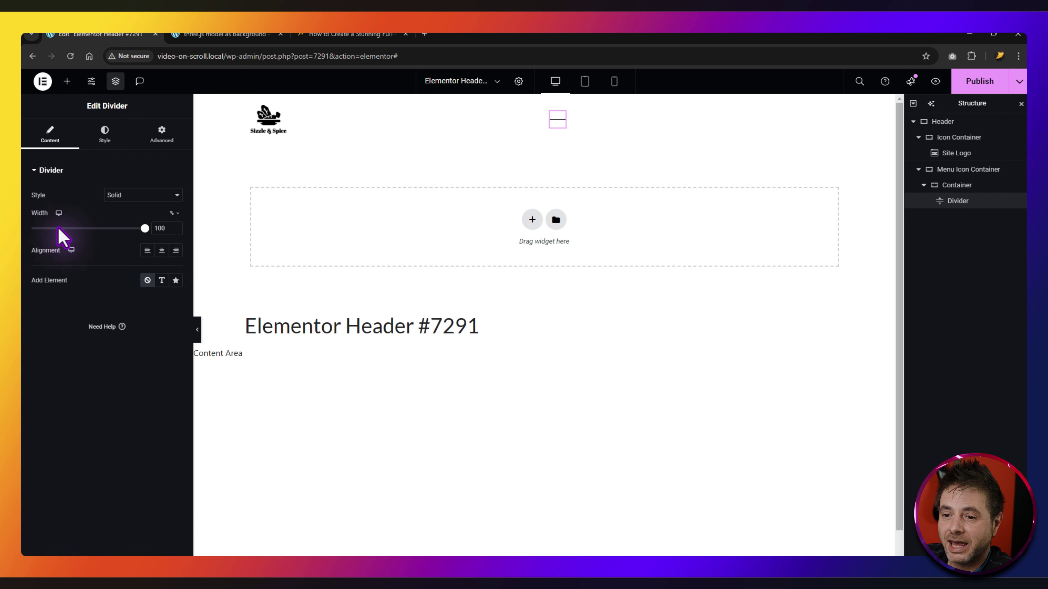
{"action": "left_click", "coordinate": [103, 133]}
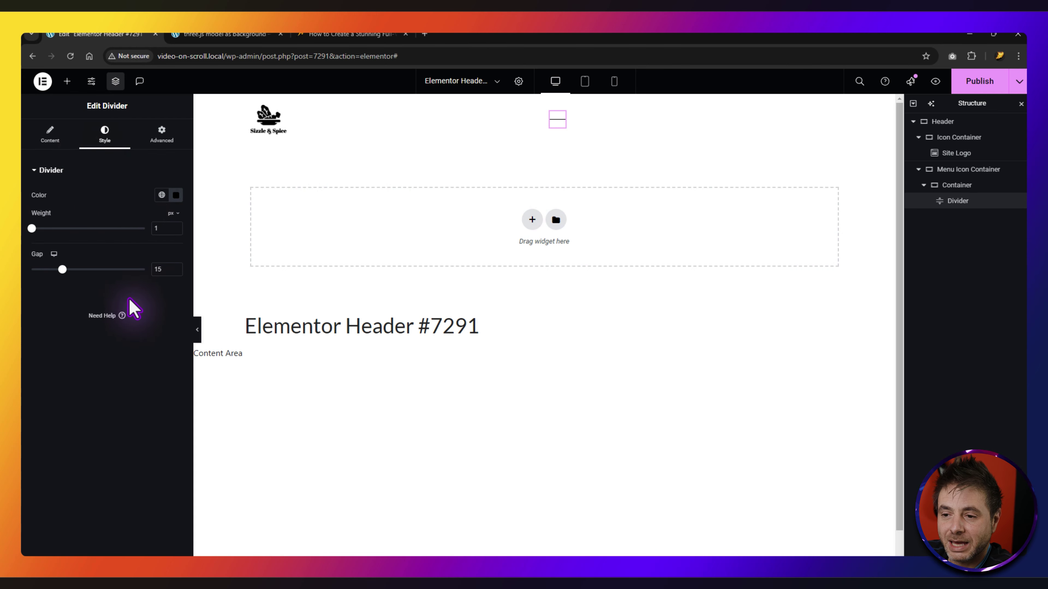
{"action": "double_click", "coordinate": [157, 270]}
{"action": "type", "text": "0"}
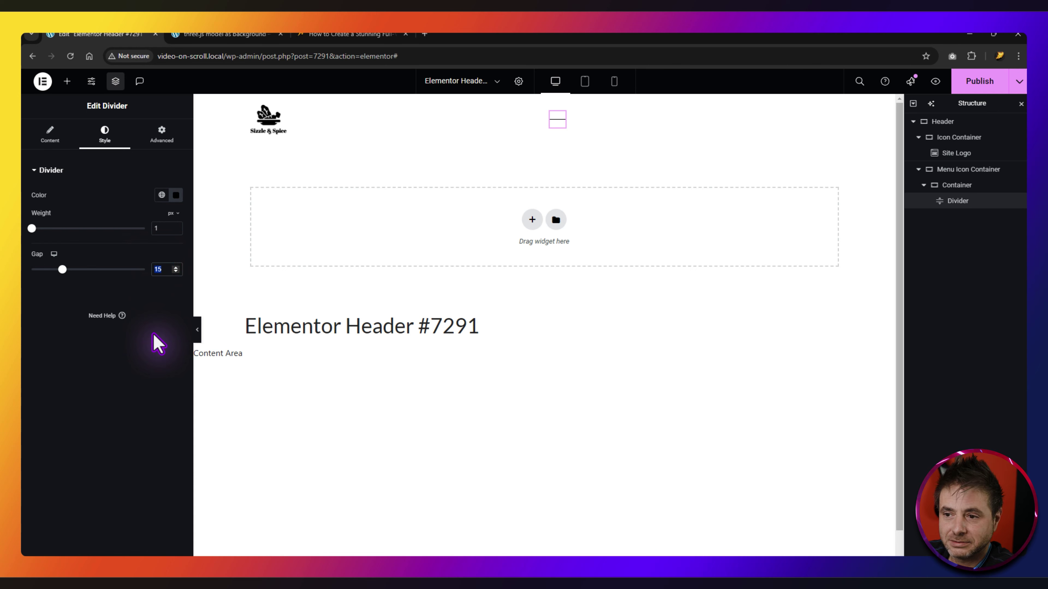
Duplicate the divider twice so that three dividers form the menu icon.
{"action": "right_click", "coordinate": [953, 210]}
{"action": "left_click", "coordinate": [928, 230]}
{"action": "key", "text": "ctrl+d"}
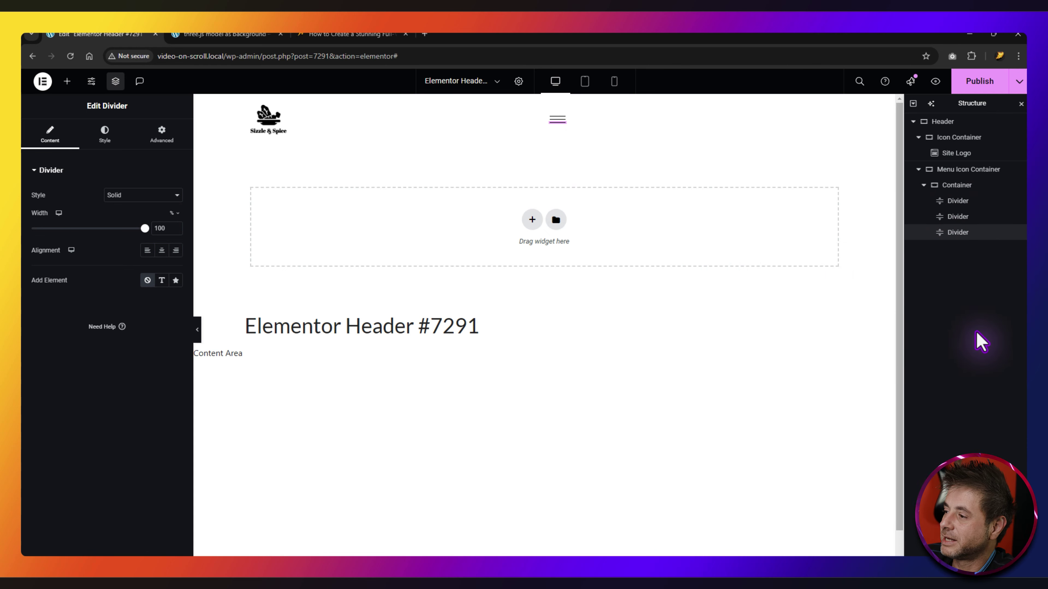
Align the Menu Icon Container's items to the end.
{"action": "left_click", "coordinate": [960, 171]}
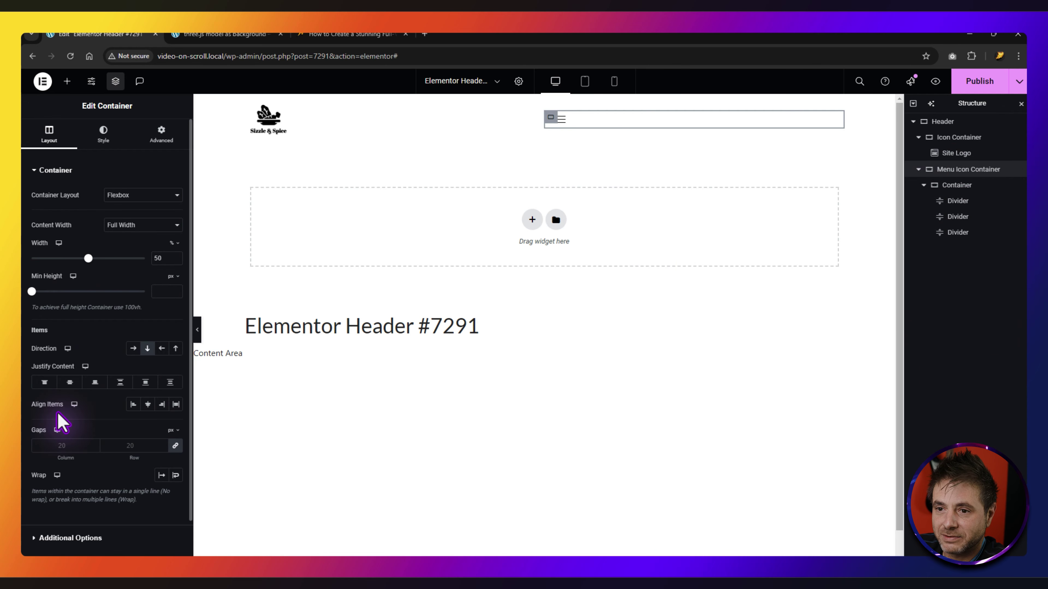
{"action": "left_click", "coordinate": [162, 405]}
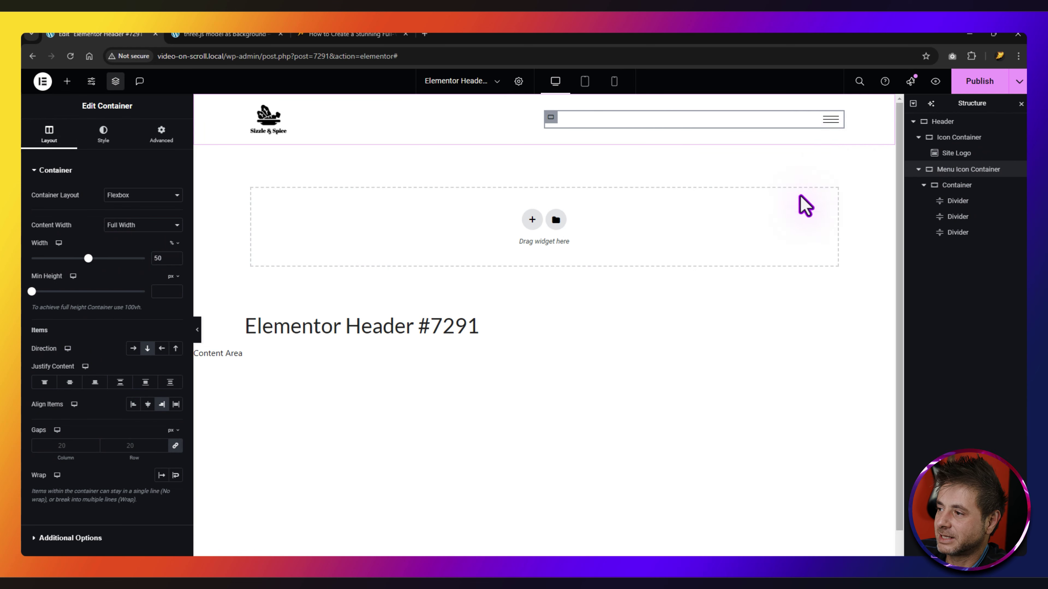
{"action": "left_click", "coordinate": [396, 124]}
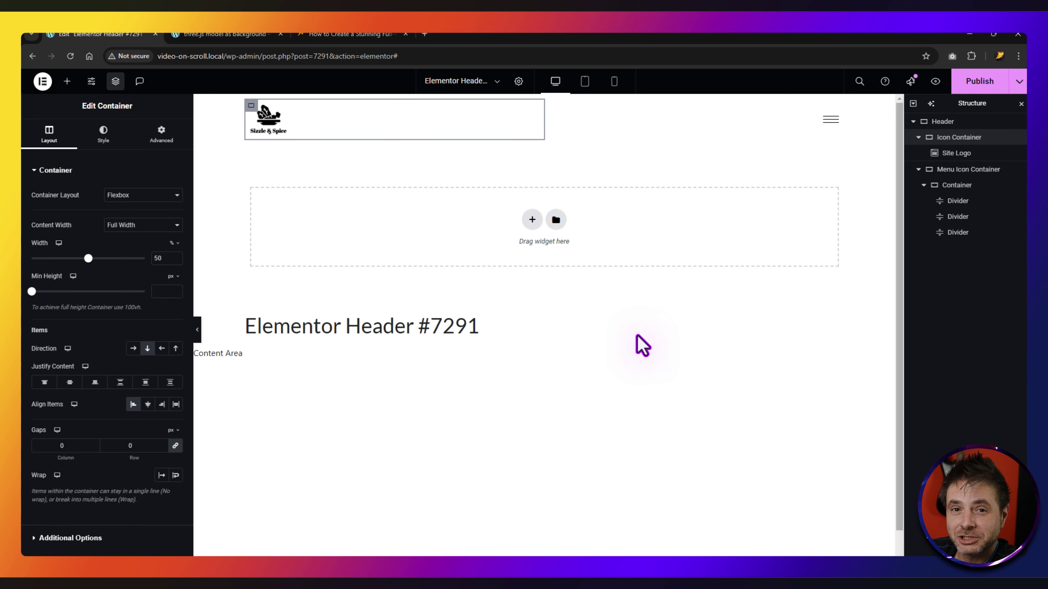
Preview the header on tablet and mobile, and set the Icon Container's mobile width to 50%.
{"action": "left_click", "coordinate": [585, 82]}
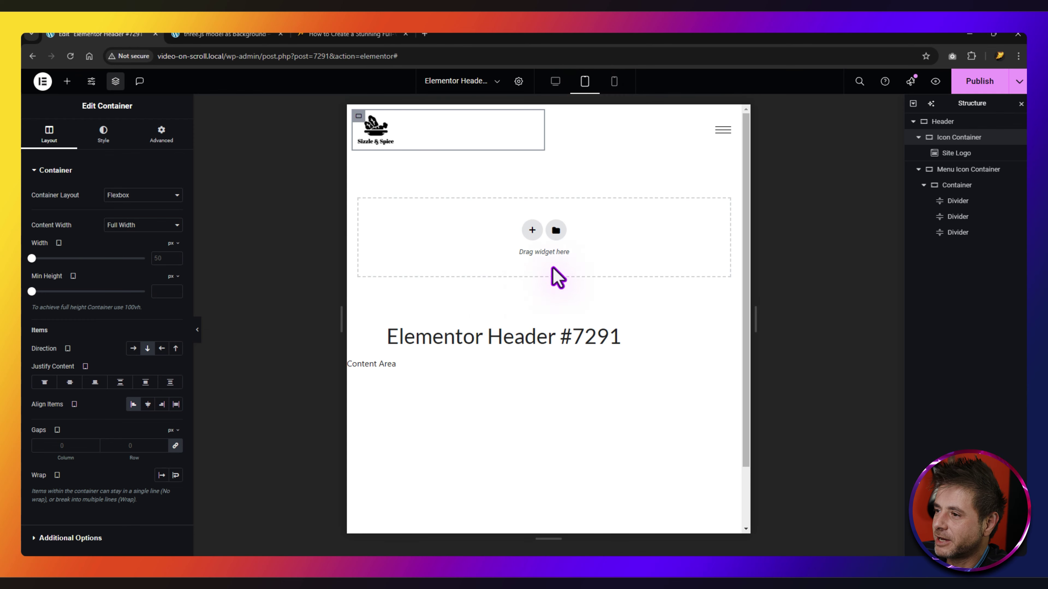
{"action": "left_click", "coordinate": [615, 85]}
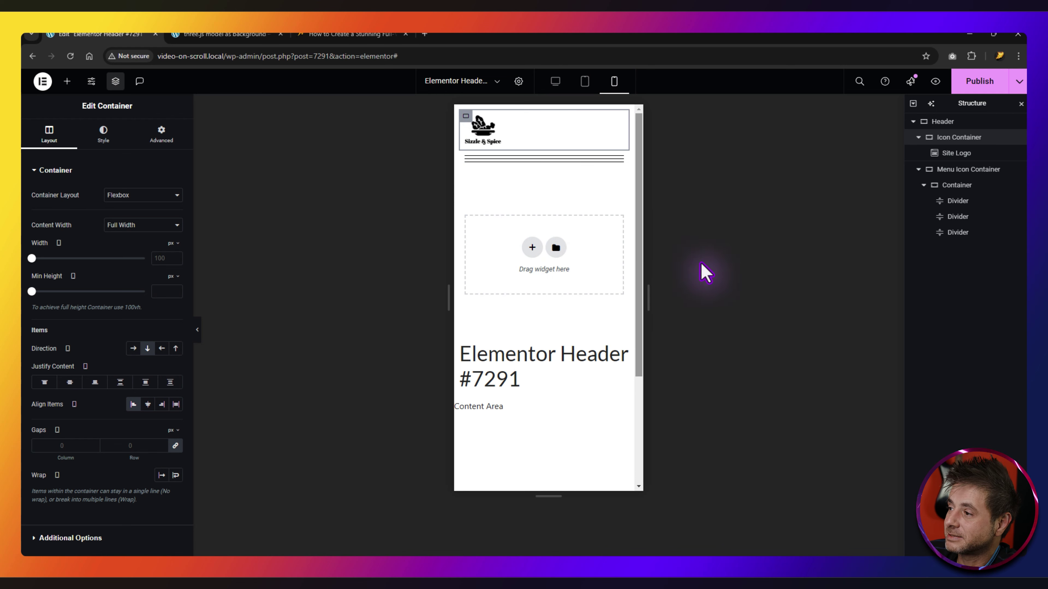
{"action": "left_click", "coordinate": [951, 138]}
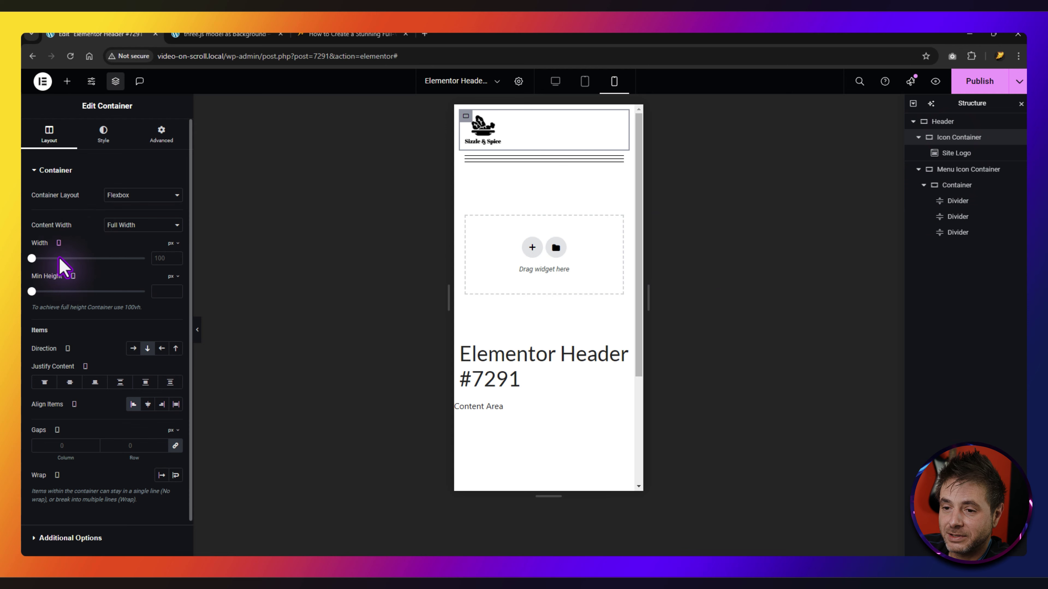
{"action": "left_click", "coordinate": [172, 243]}
{"action": "left_click", "coordinate": [172, 257]}
{"action": "left_click", "coordinate": [160, 258]}
{"action": "type", "text": "50"}
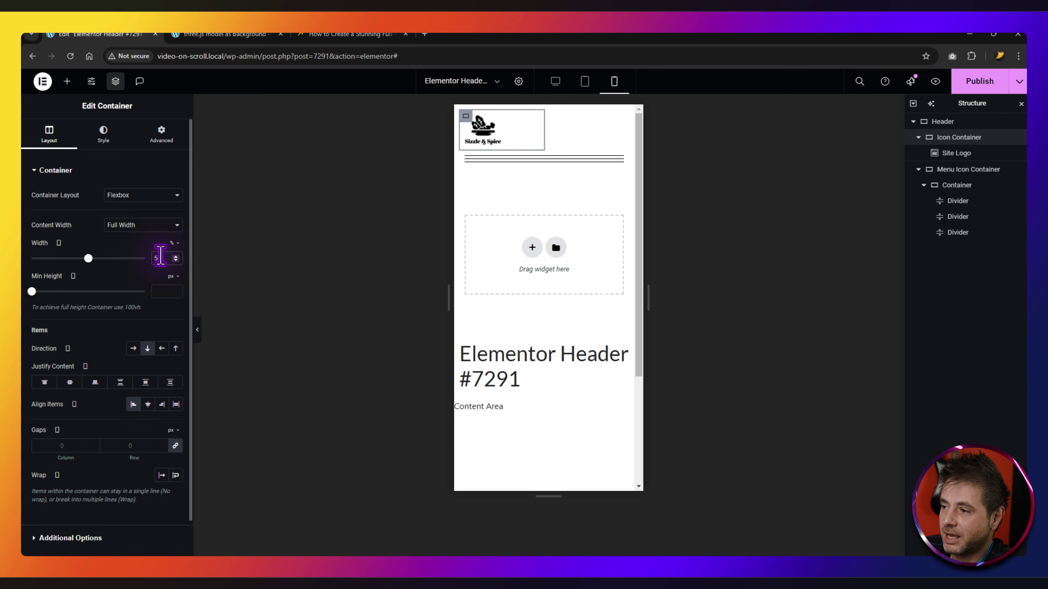
Set the Menu Icon Container's mobile width to 50%.
{"action": "left_click", "coordinate": [976, 173]}
{"action": "left_click", "coordinate": [173, 242]}
{"action": "left_click", "coordinate": [171, 259]}
{"action": "double_click", "coordinate": [159, 258]}
{"action": "type", "text": "50"}
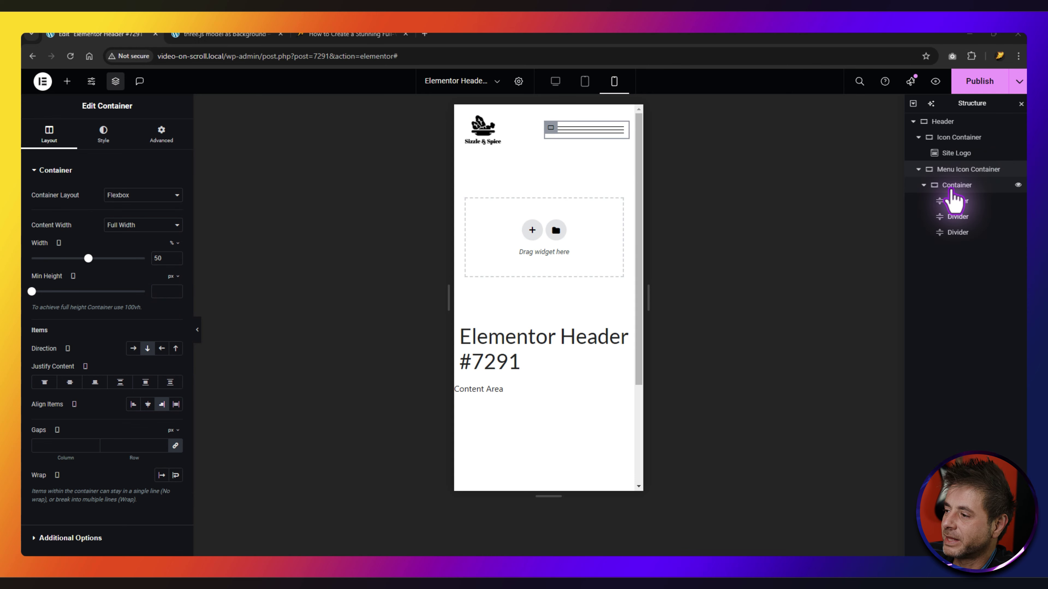
Narrow the dividers' container on mobile to match its desktop width, and return to the desktop view.
{"action": "left_click", "coordinate": [951, 187]}
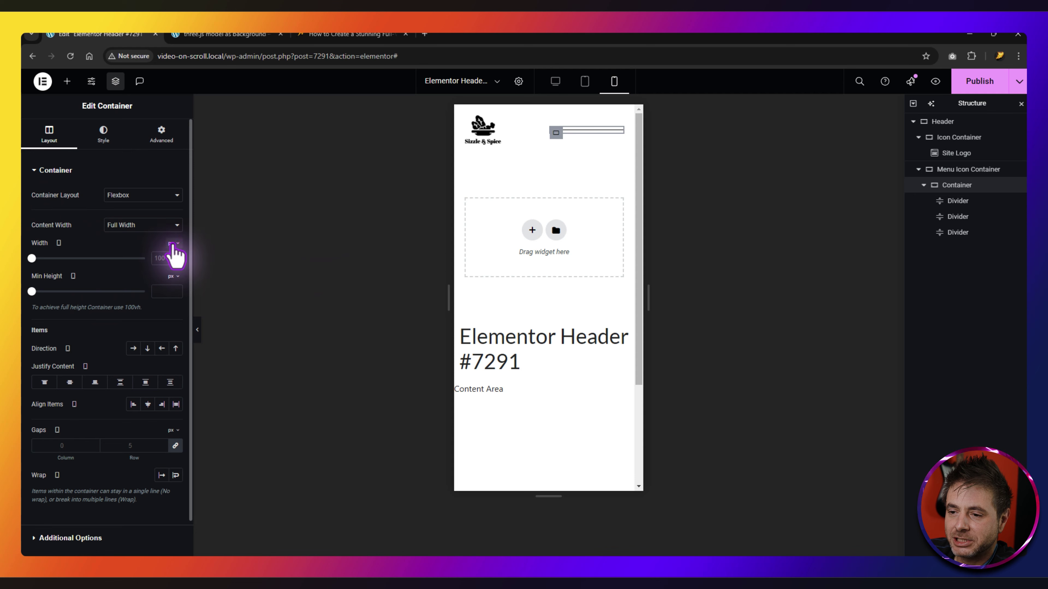
{"action": "left_click", "coordinate": [156, 258]}
{"action": "left_click", "coordinate": [496, 218]}
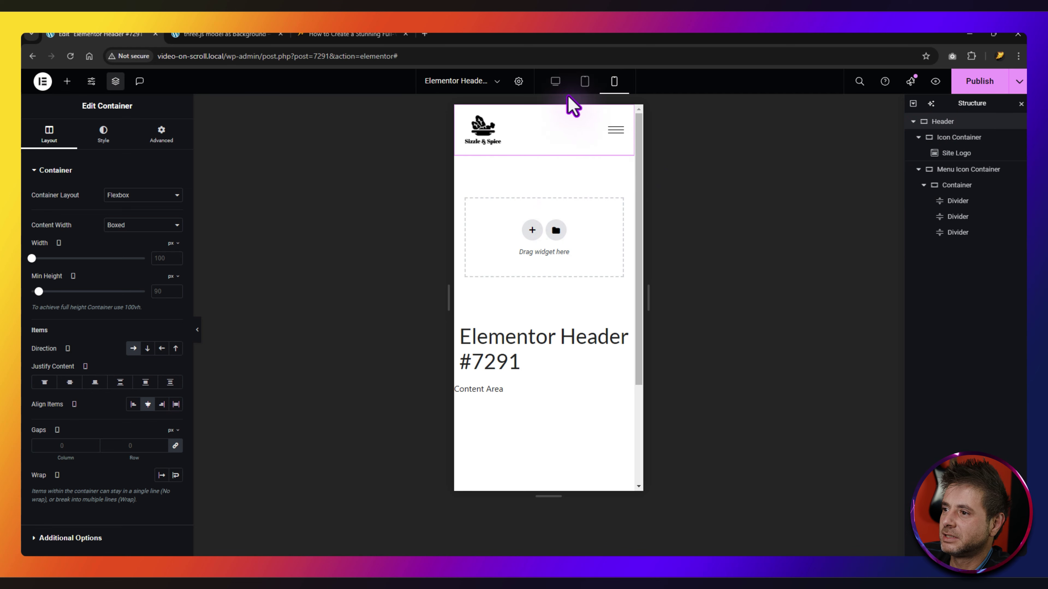
{"action": "left_click", "coordinate": [555, 81]}
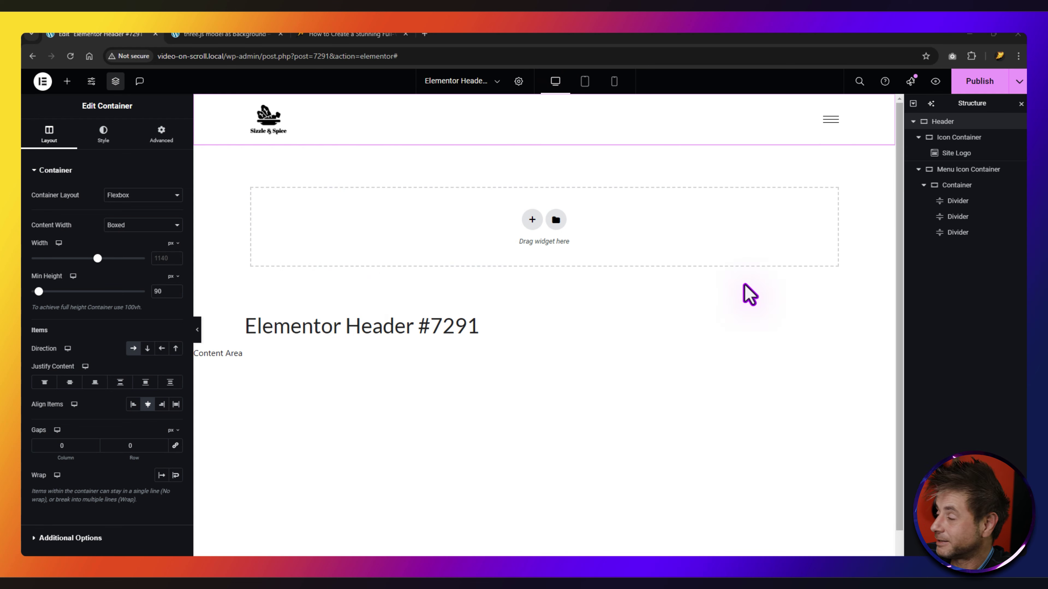
Add a single-column container with downward direction below the header.
{"action": "left_click", "coordinate": [532, 220]}
{"action": "left_click", "coordinate": [506, 249]}
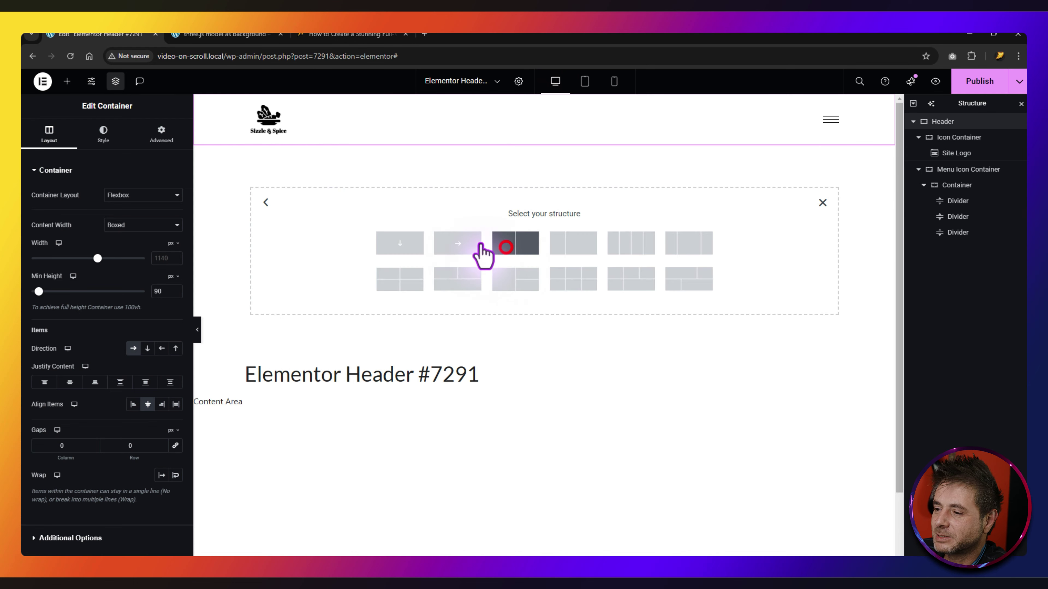
{"action": "left_click", "coordinate": [388, 244]}
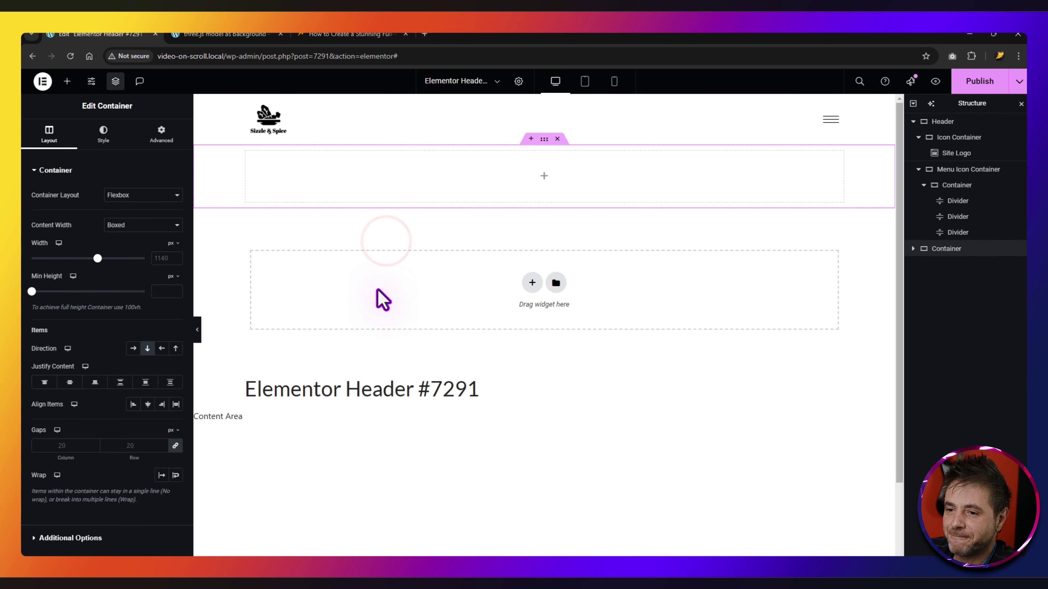
Set the new container's content width to Full Width at 100% and its minimum height to 100 vh.
{"action": "left_click", "coordinate": [111, 231]}
{"action": "left_click", "coordinate": [110, 242]}
{"action": "left_click", "coordinate": [144, 258]}
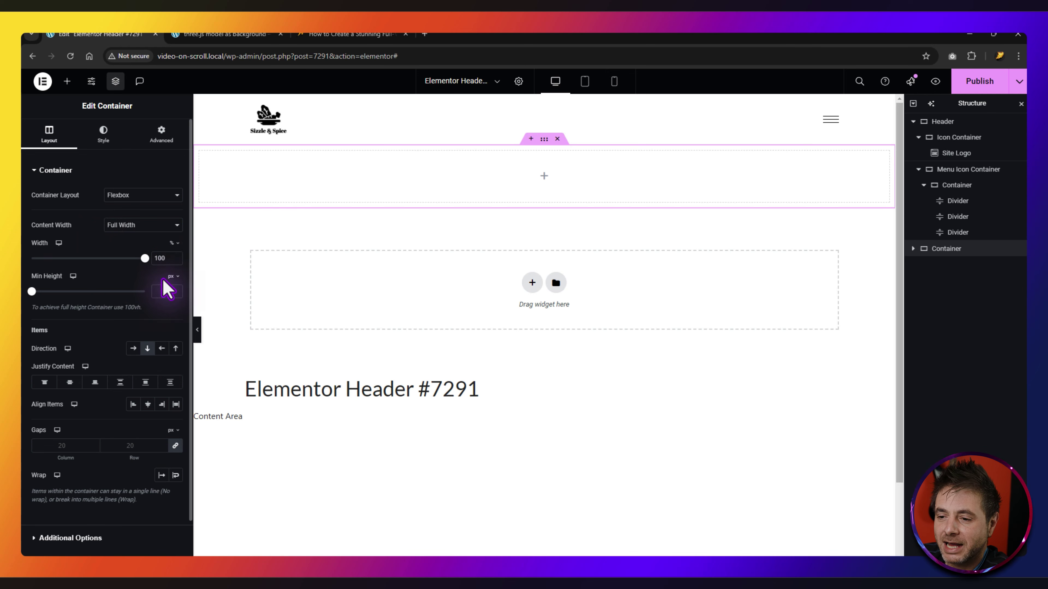
{"action": "left_click", "coordinate": [173, 276]}
{"action": "left_click", "coordinate": [173, 324]}
{"action": "left_click_drag", "start_coordinate": [31, 292], "coordinate": [163, 292]}
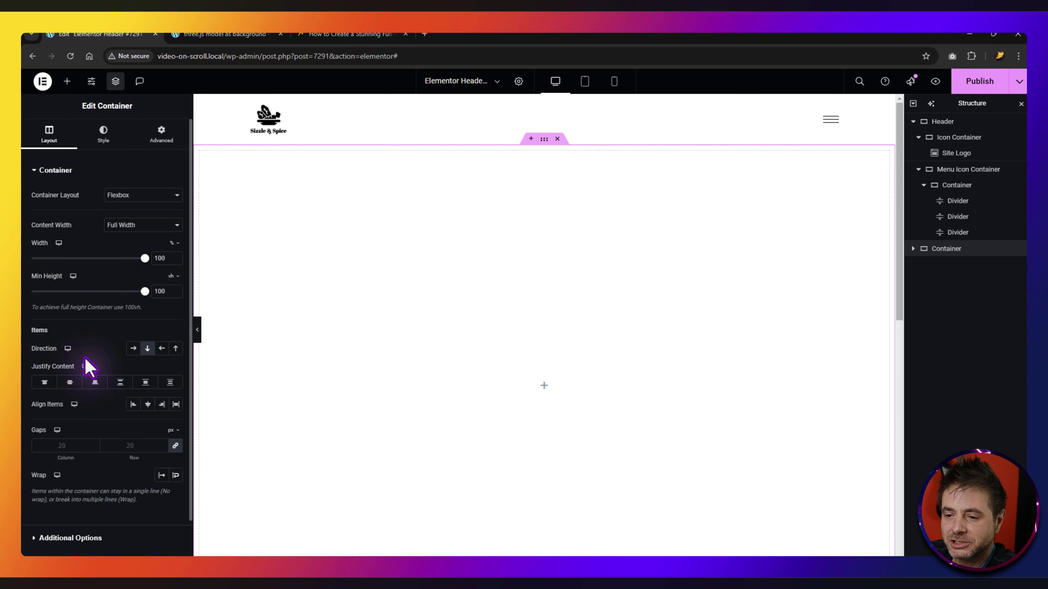
Set the full-screen container's direction to Row - horizontal and its column and row gaps to 0 px.
{"action": "left_click", "coordinate": [133, 348]}
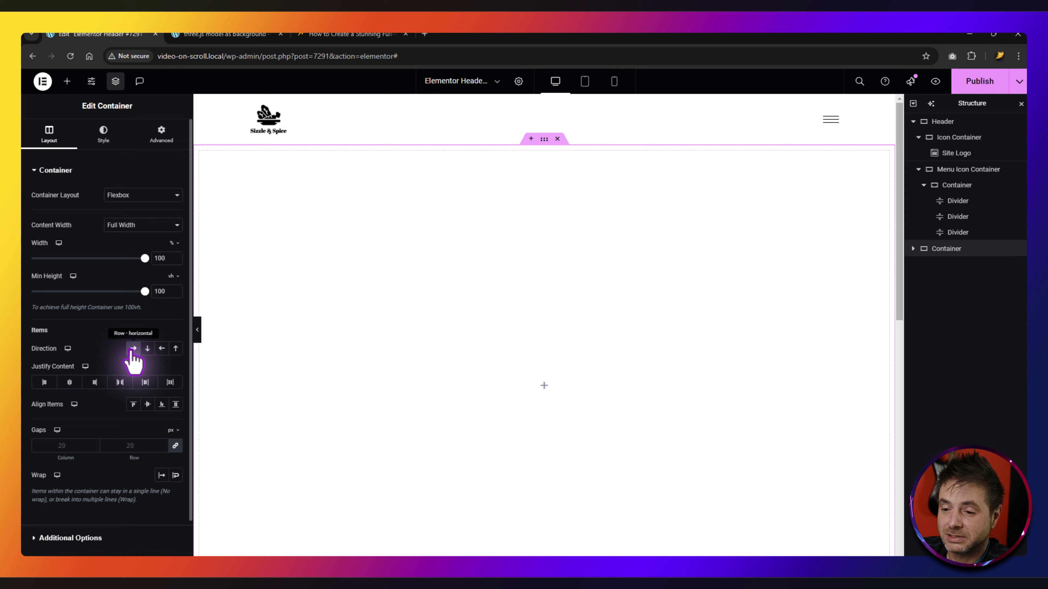
{"action": "left_click", "coordinate": [67, 446]}
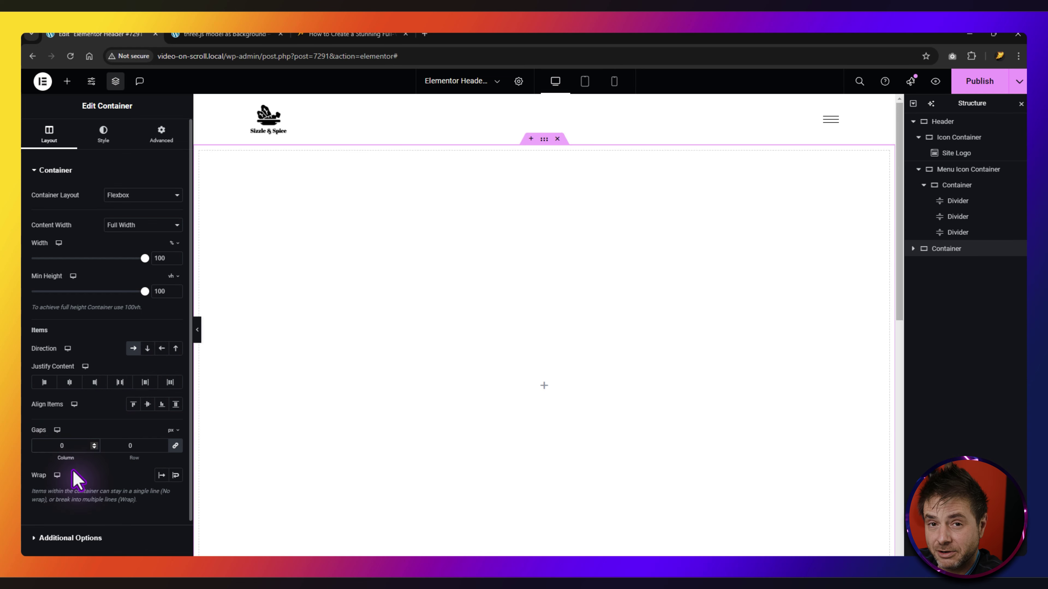
Give the full-screen container a classic background with a medium grey colour.
{"action": "left_click", "coordinate": [103, 136]}
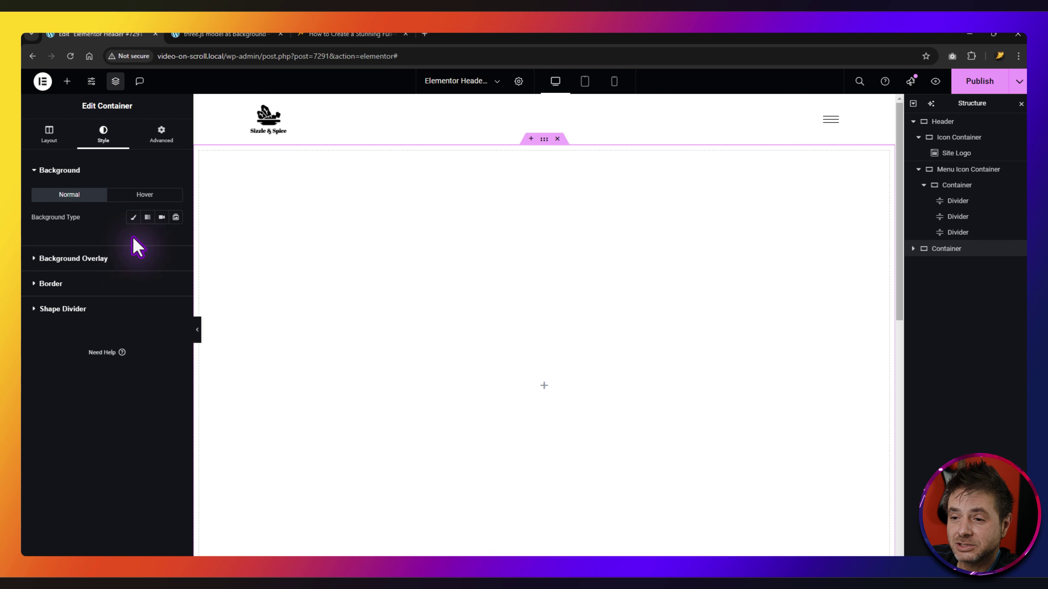
{"action": "left_click", "coordinate": [133, 217]}
{"action": "left_click", "coordinate": [175, 240]}
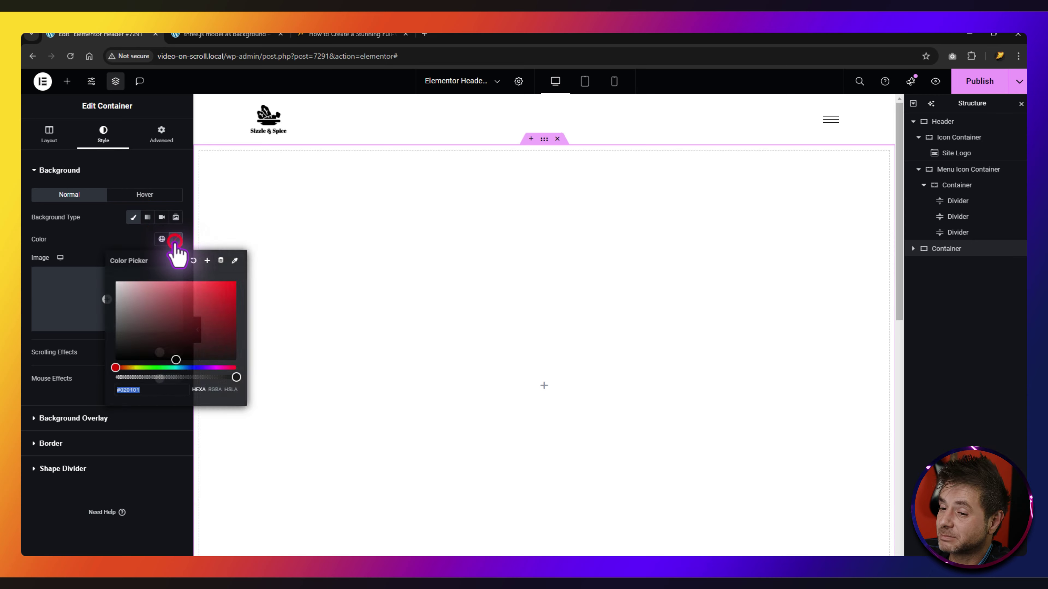
{"action": "left_click_drag", "start_coordinate": [134, 304], "coordinate": [109, 322]}
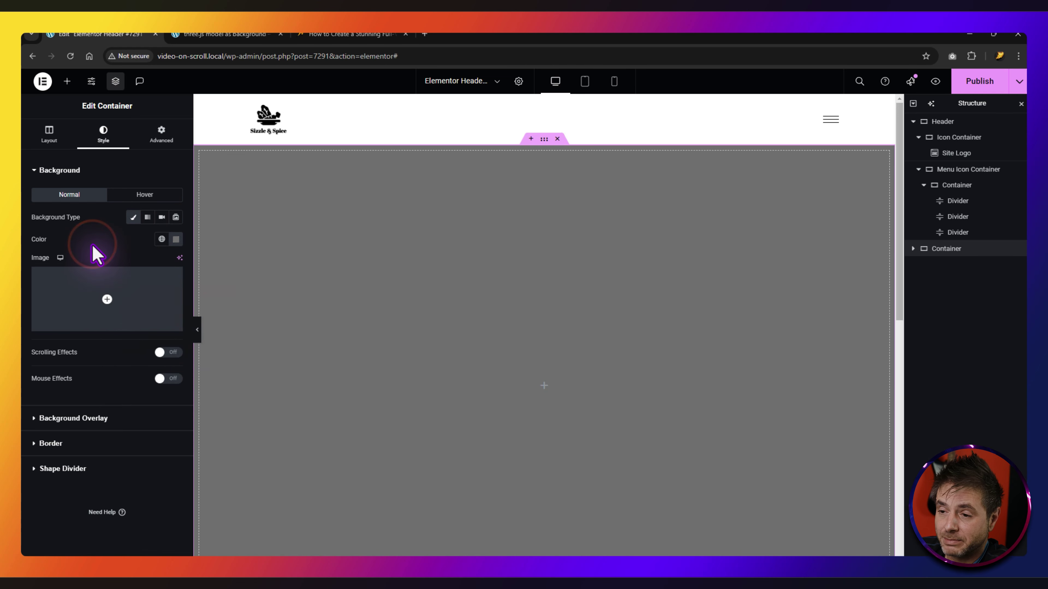
Configure the full-screen container with 0 px padding on all sides, Fixed position and a z-index of 100.
{"action": "left_click", "coordinate": [157, 123]}
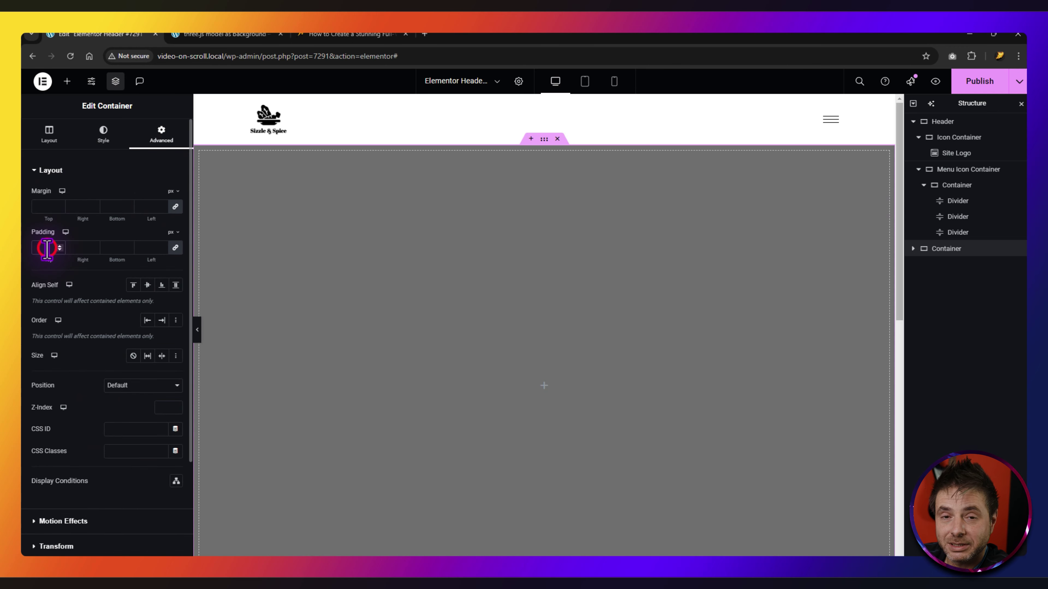
{"action": "type", "text": "0"}
{"action": "scroll", "coordinate": [62, 248], "scroll_direction": "down", "scroll_amount": 3}
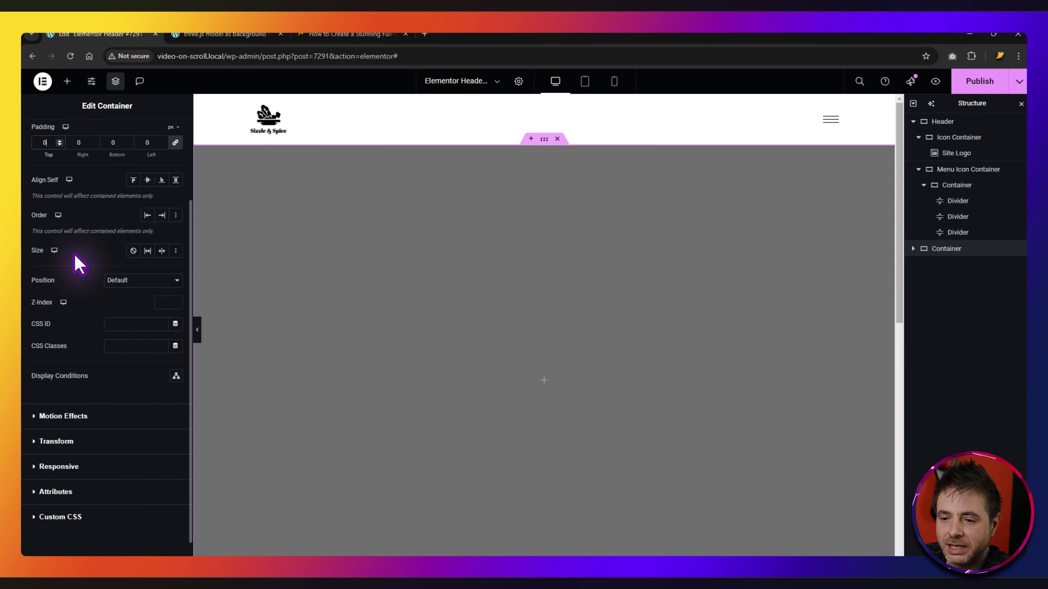
{"action": "left_click", "coordinate": [131, 289]}
{"action": "left_click", "coordinate": [114, 321]}
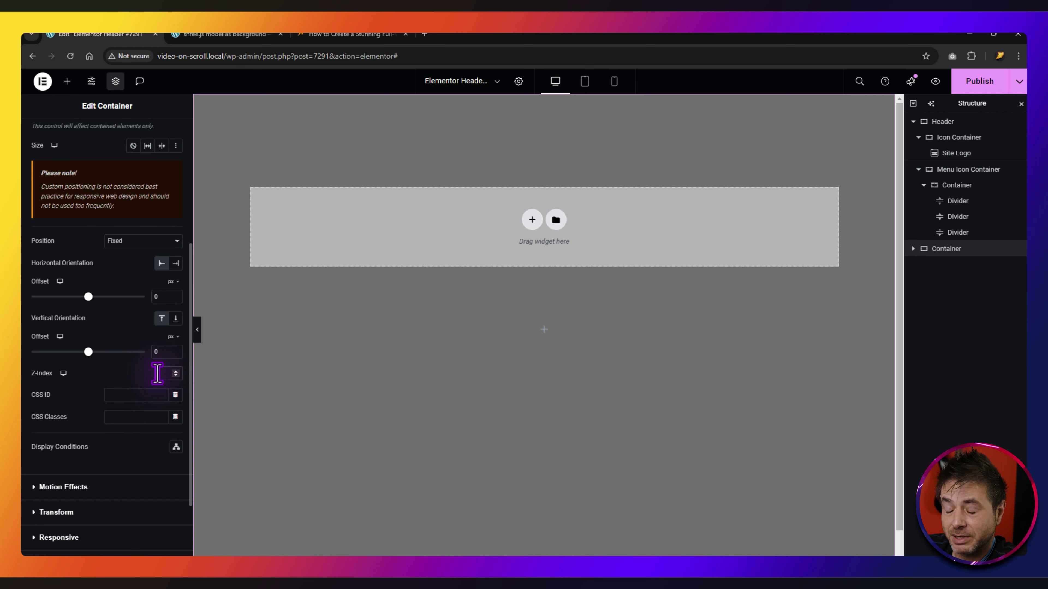
{"action": "type", "text": "100"}
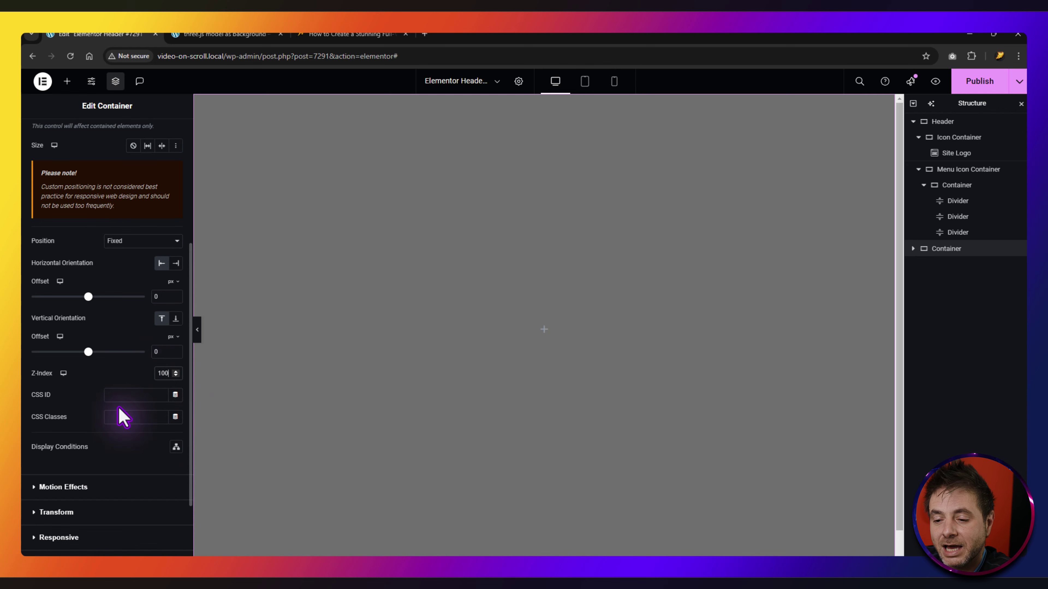
Copy the class name reboot-image-menu from the tutorial blog post and assign it as the full-screen container's CSS class.
{"action": "left_click", "coordinate": [330, 35]}
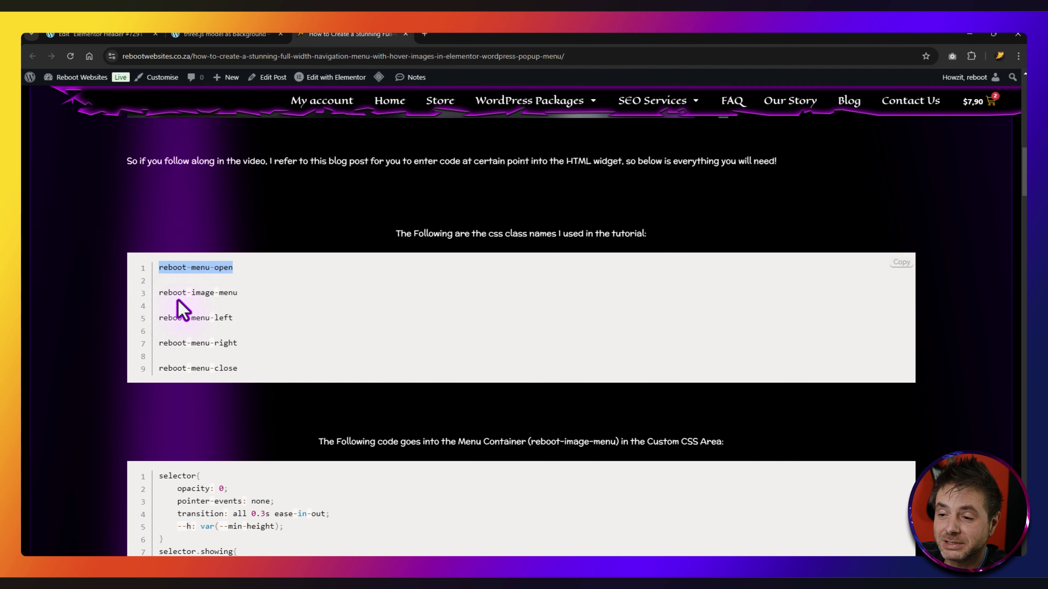
{"action": "triple_click", "coordinate": [246, 293]}
{"action": "key", "text": "ctrl+c"}
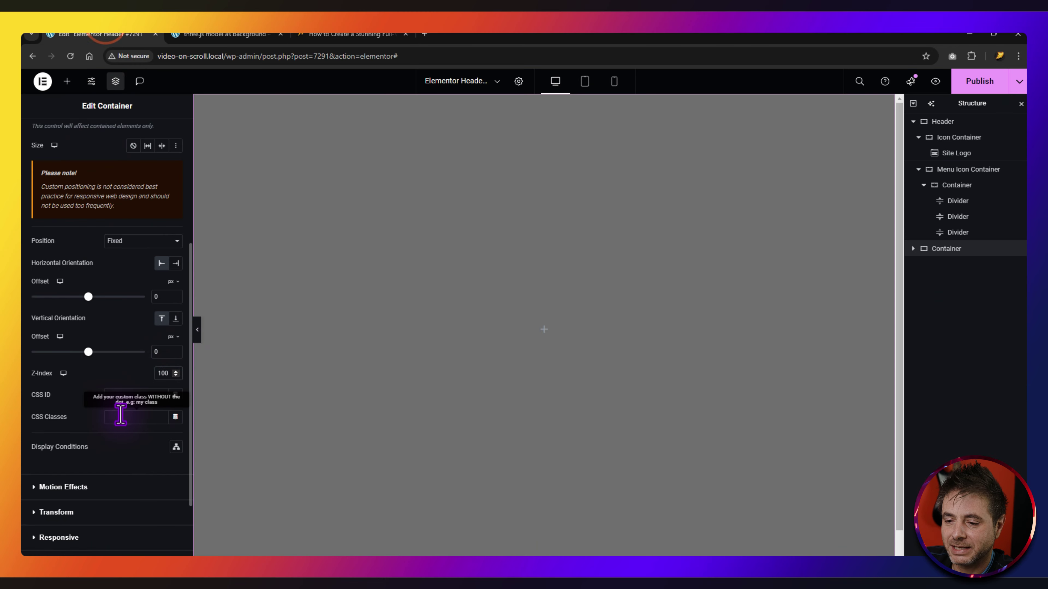
{"action": "left_click", "coordinate": [121, 414]}
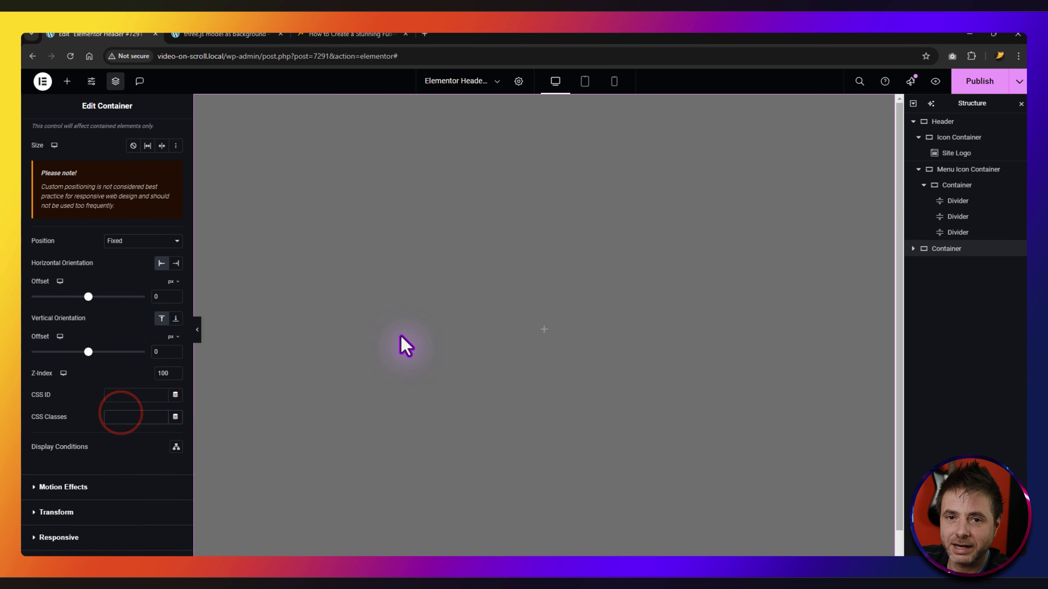
{"action": "key", "text": "ctrl+v"}
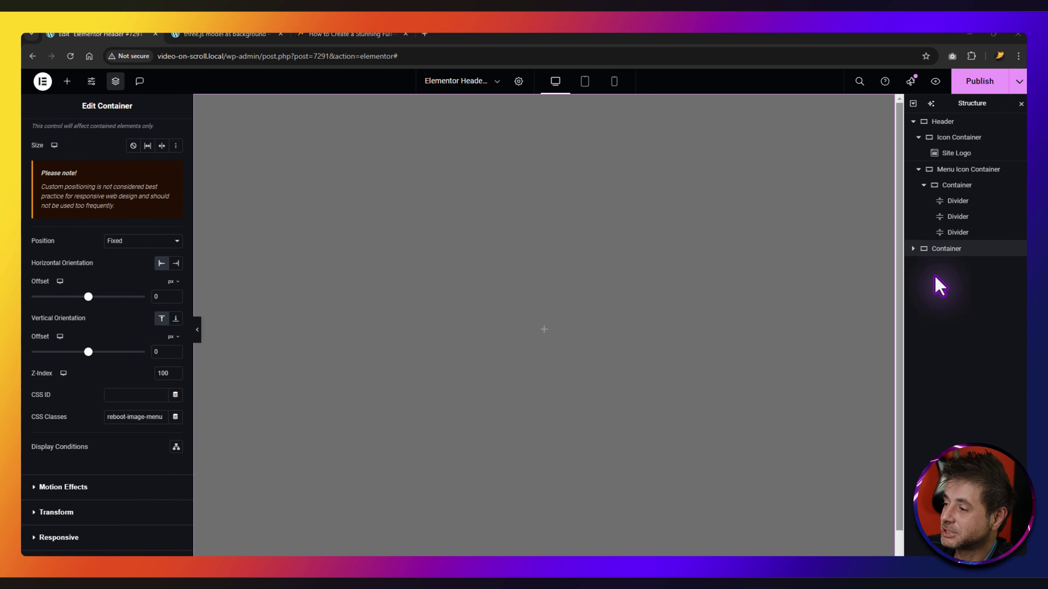
Rename the full-screen container as Menu in the structure.
{"action": "double_click", "coordinate": [947, 249]}
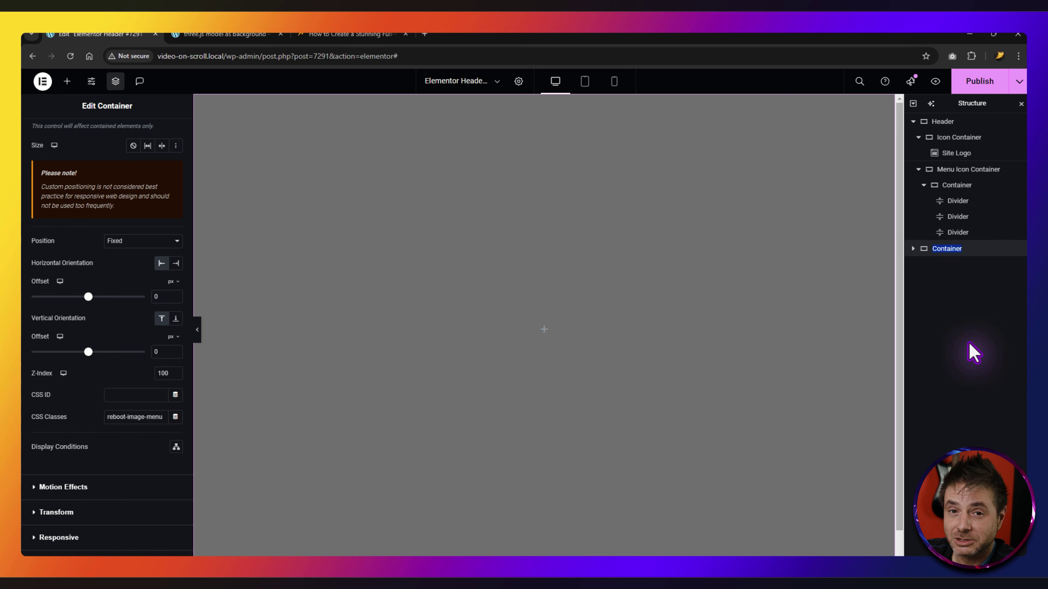
{"action": "type", "text": "Menu"}
{"action": "left_click", "coordinate": [596, 312]}
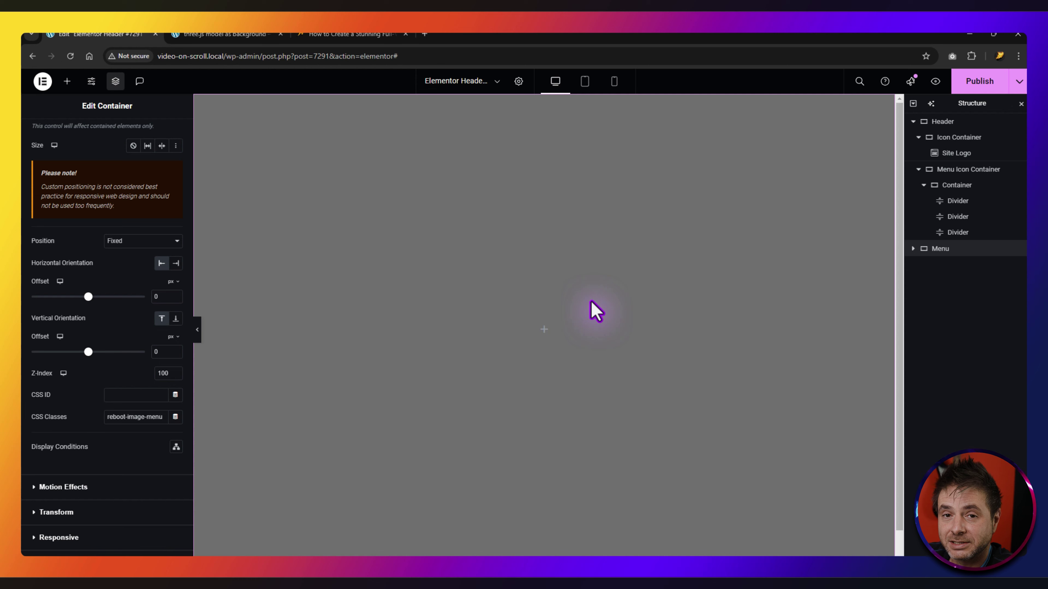
Add a container inside Menu and duplicate it to make three side-by-side containers.
{"action": "left_click", "coordinate": [67, 80]}
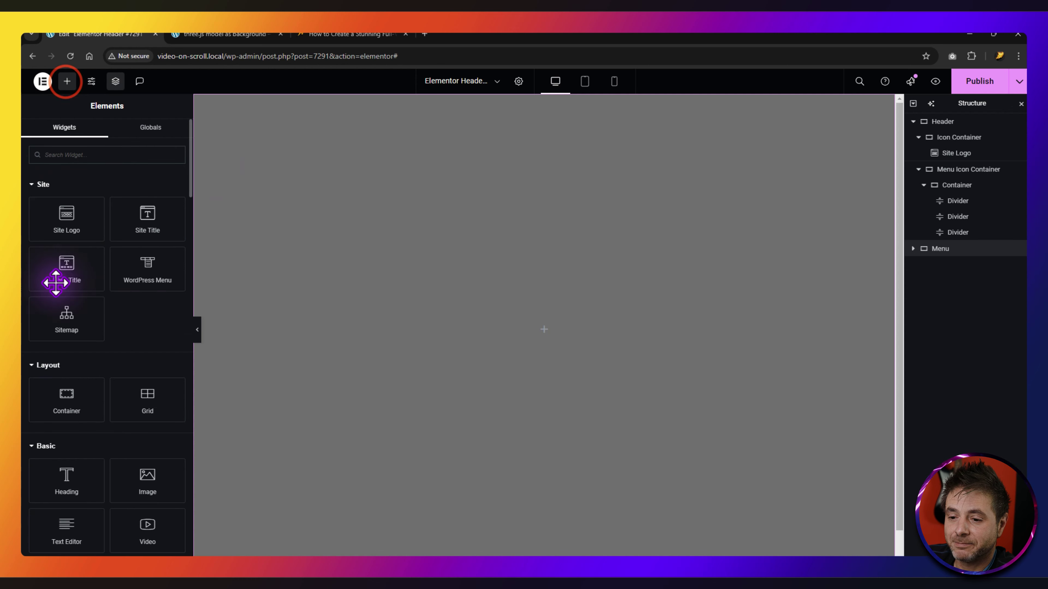
{"action": "left_click_drag", "start_coordinate": [58, 400], "coordinate": [536, 347]}
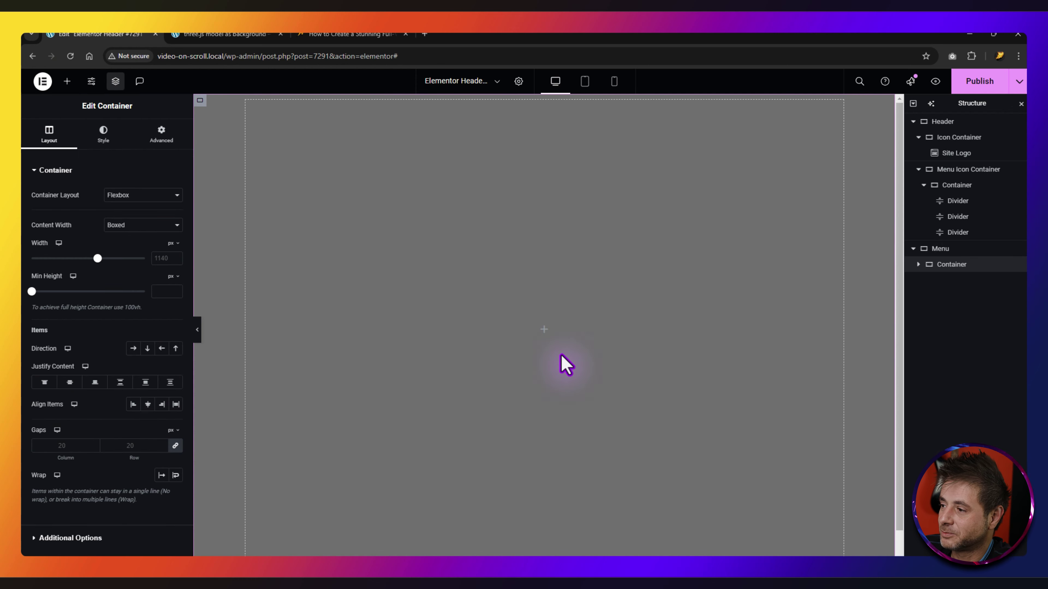
{"action": "right_click", "coordinate": [940, 268]}
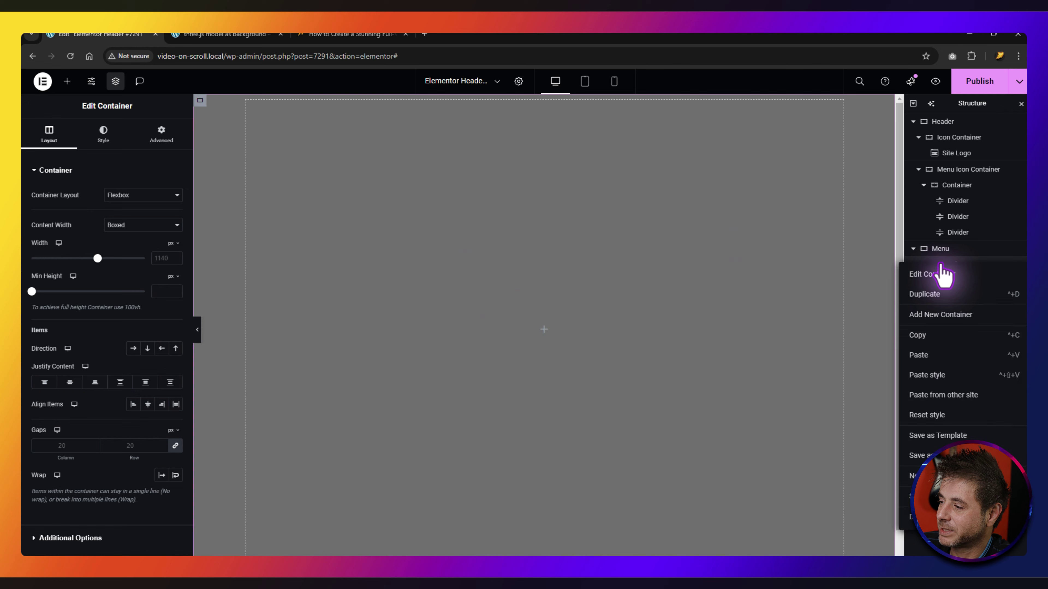
{"action": "left_click", "coordinate": [925, 295]}
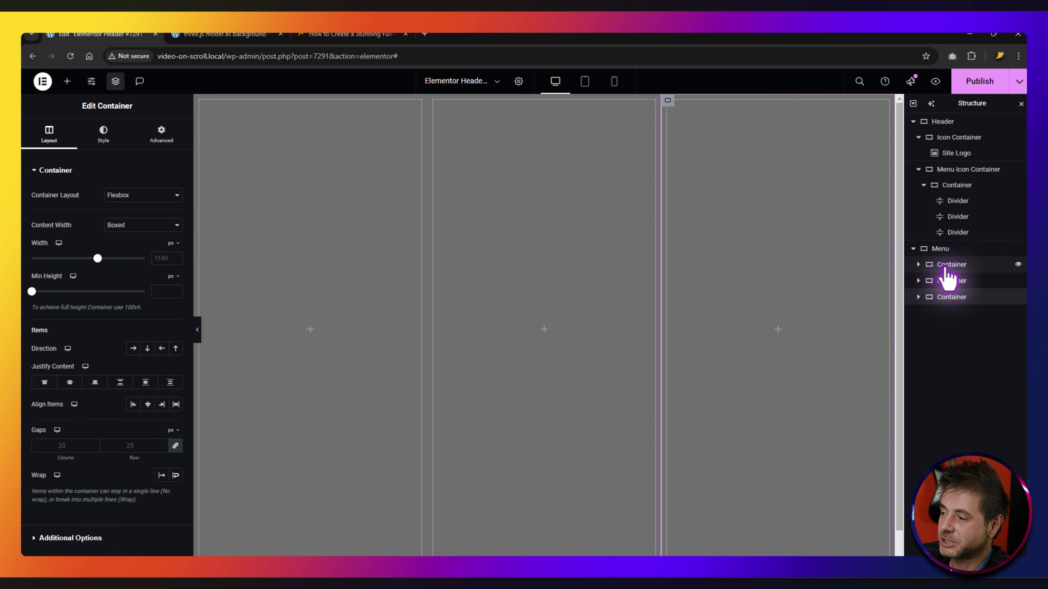
Rename the three containers inside Menu, in order, as Menu Items List, Image List and Close Container.
{"action": "double_click", "coordinate": [945, 267]}
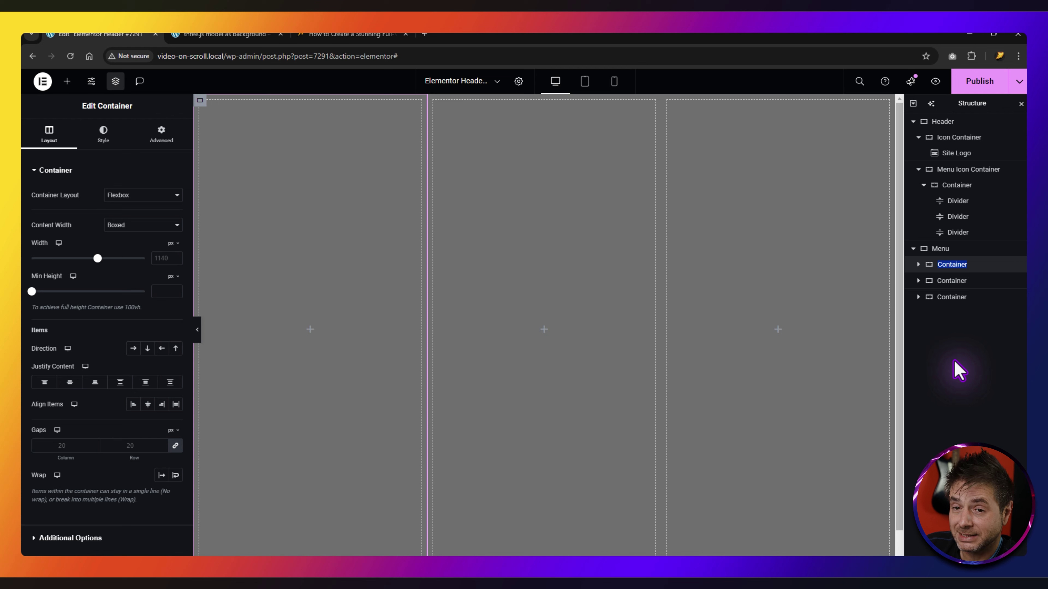
{"action": "type", "text": "Menu Items List"}
{"action": "left_click", "coordinate": [952, 281]}
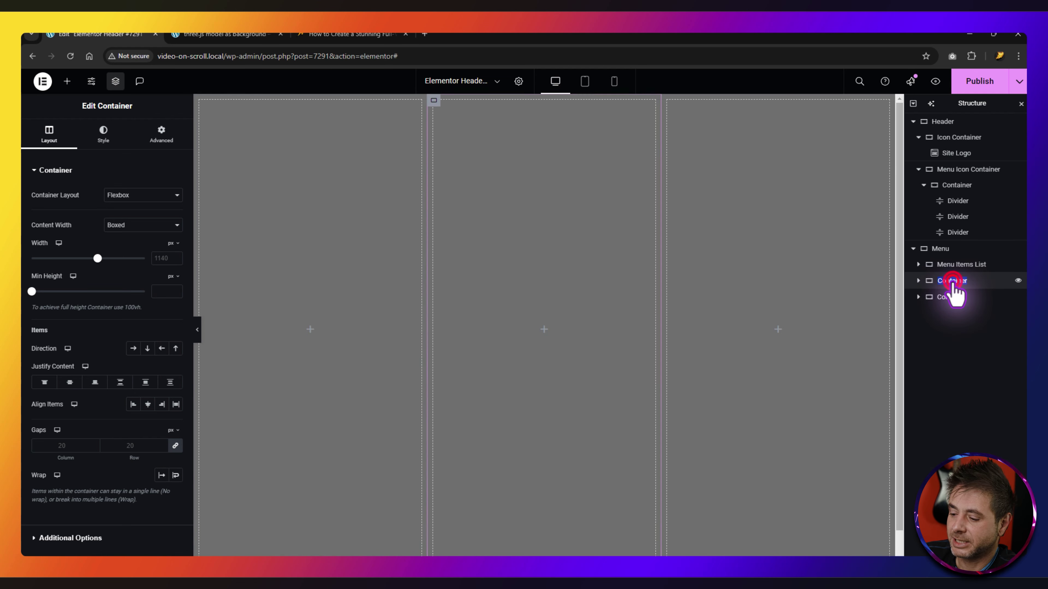
{"action": "type", "text": "Image List"}
{"action": "left_click", "coordinate": [918, 281]}
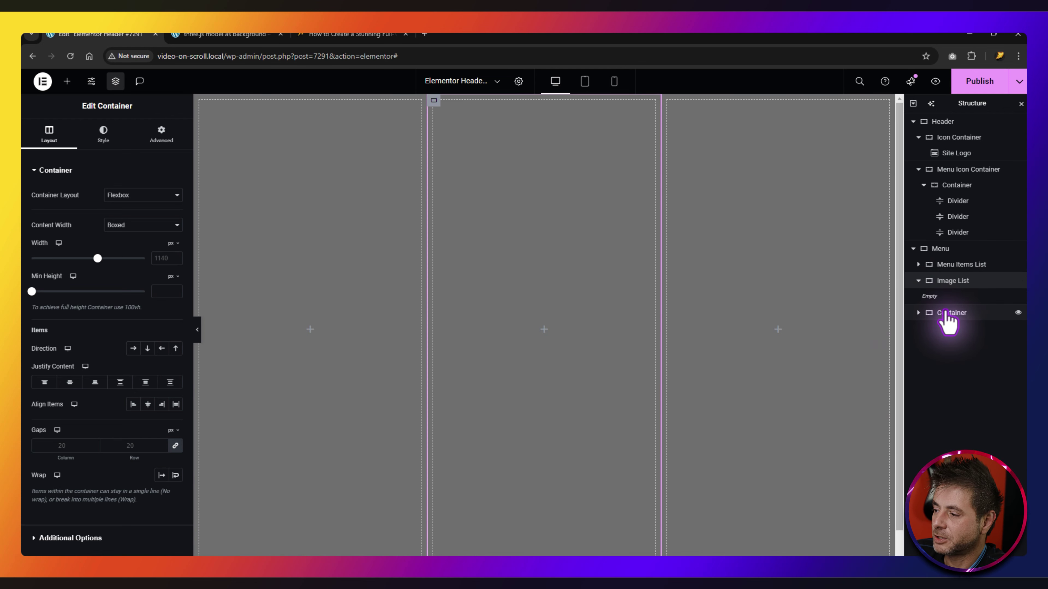
{"action": "double_click", "coordinate": [946, 314]}
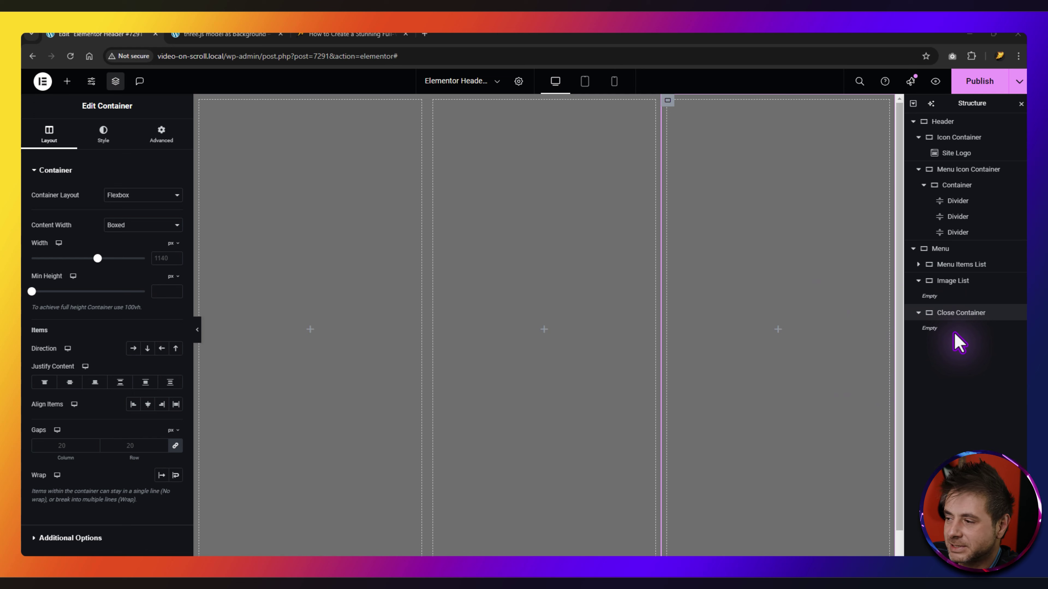
Set the Menu Items List container's content width to Full Width and its width to 50%.
{"action": "left_click", "coordinate": [946, 266]}
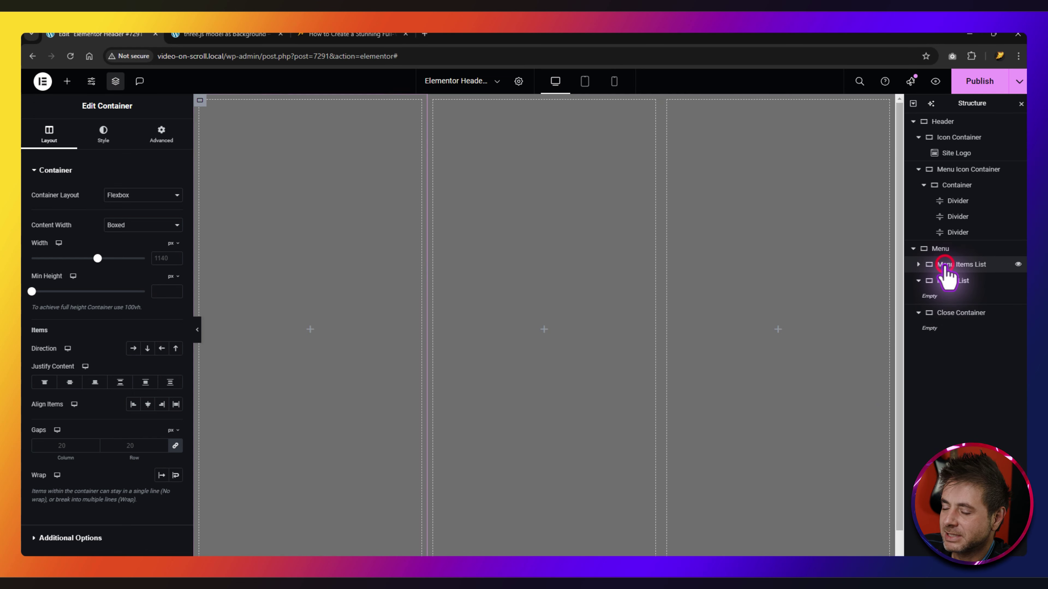
{"action": "left_click", "coordinate": [120, 223]}
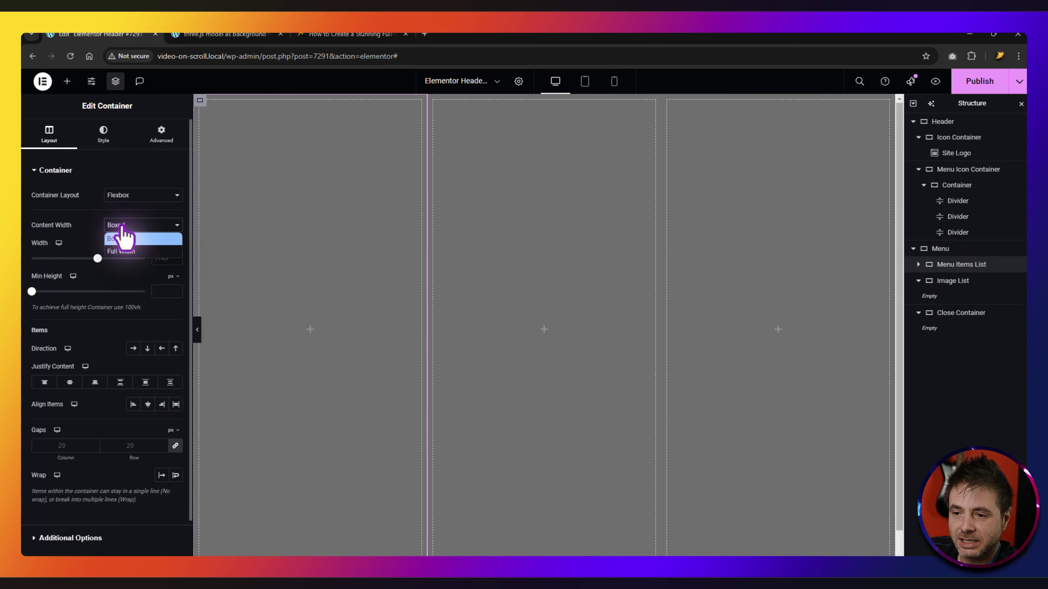
{"action": "left_click", "coordinate": [124, 249]}
{"action": "left_click", "coordinate": [173, 243]}
{"action": "left_click", "coordinate": [171, 259]}
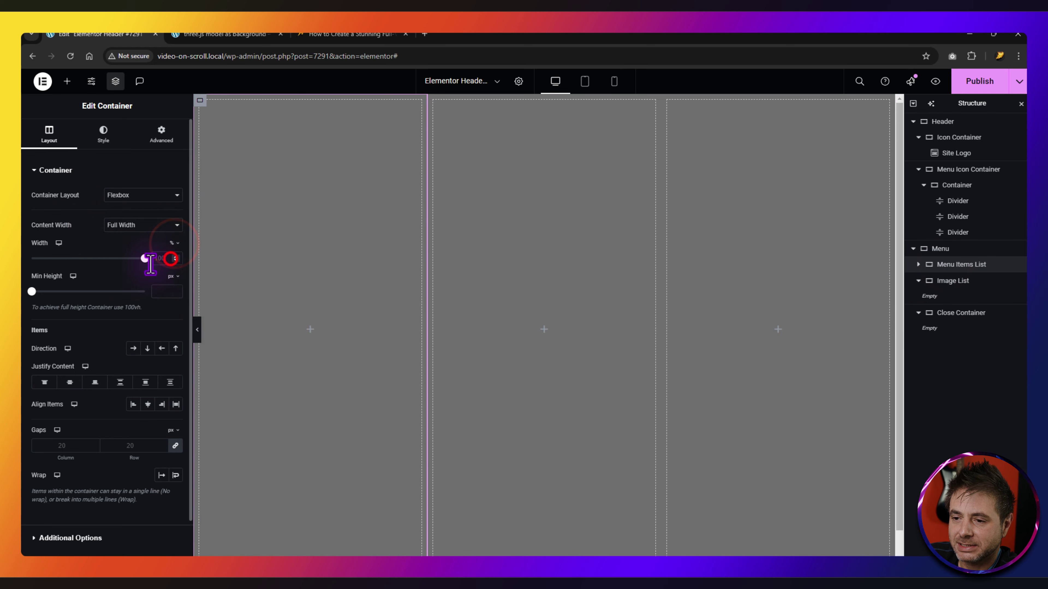
{"action": "left_click", "coordinate": [162, 257]}
{"action": "type", "text": "50"}
Arrange the Menu Items List container's items in a downward direction, centred on both axes, with 0 px gaps.
{"action": "left_click", "coordinate": [147, 347]}
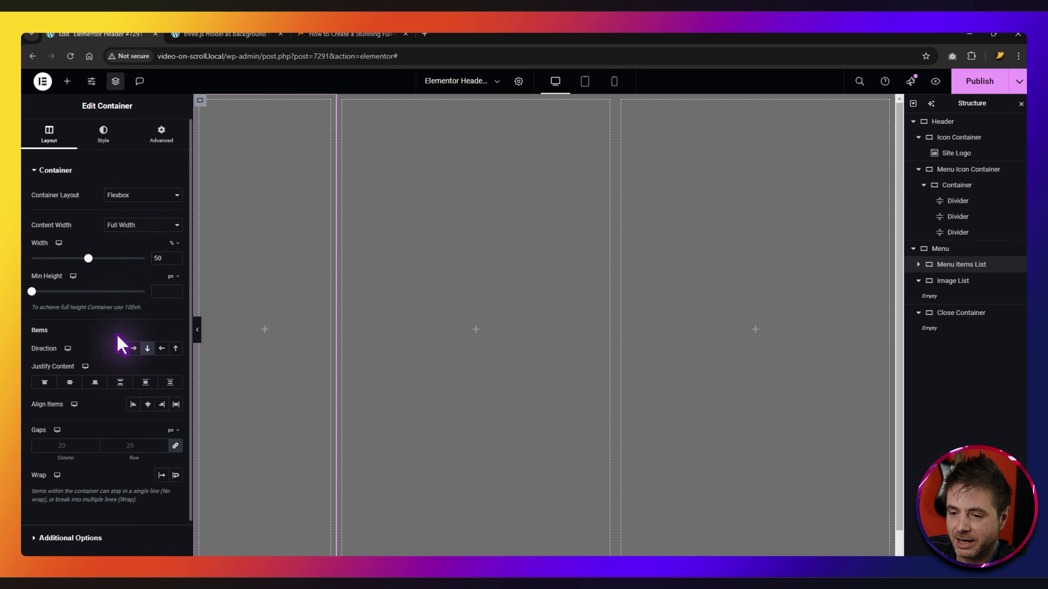
{"action": "left_click", "coordinate": [70, 382]}
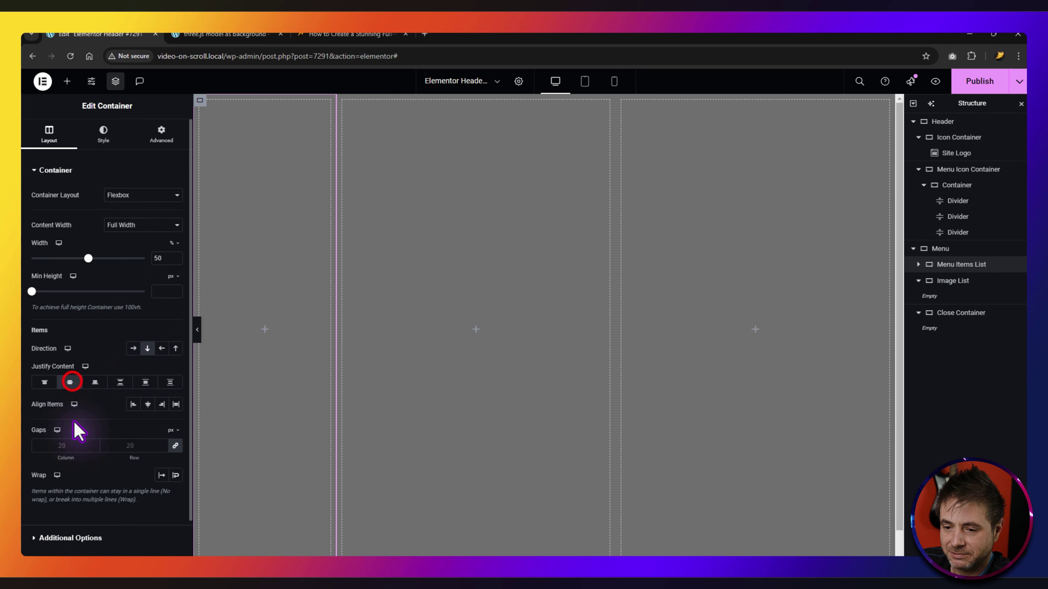
{"action": "left_click", "coordinate": [147, 404]}
{"action": "left_click", "coordinate": [72, 446]}
{"action": "type", "text": "0"}
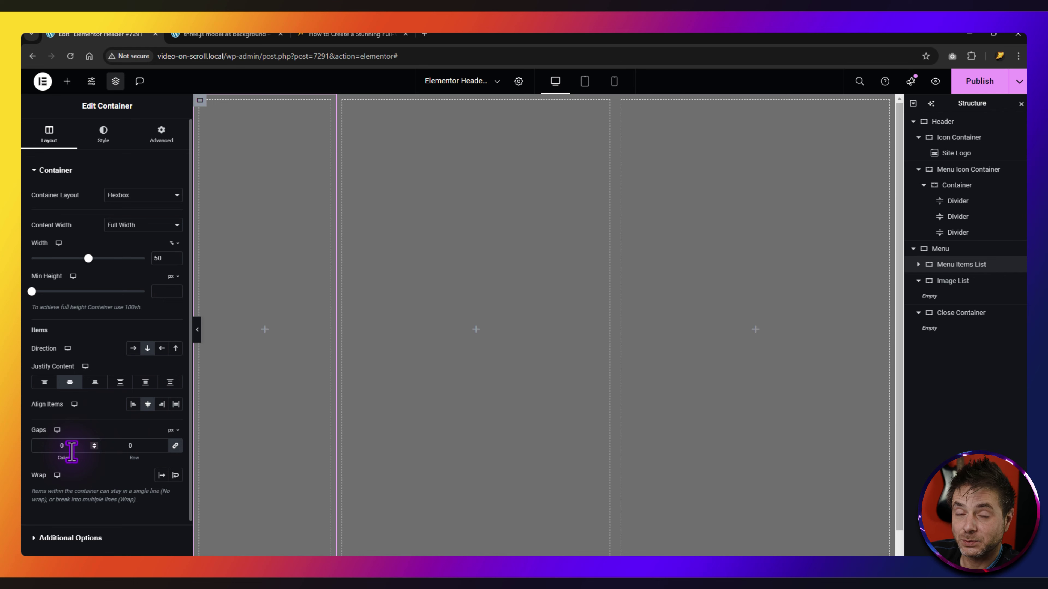
Set the Menu Items List container's padding to 5 px on all sides.
{"action": "left_click", "coordinate": [160, 135]}
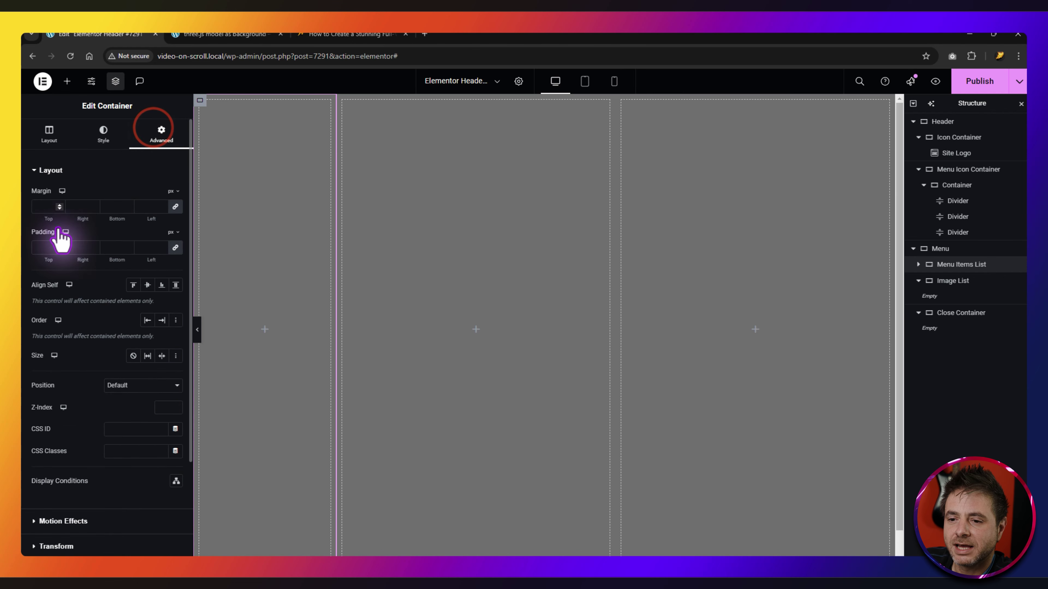
{"action": "left_click", "coordinate": [42, 248]}
{"action": "type", "text": "5"}
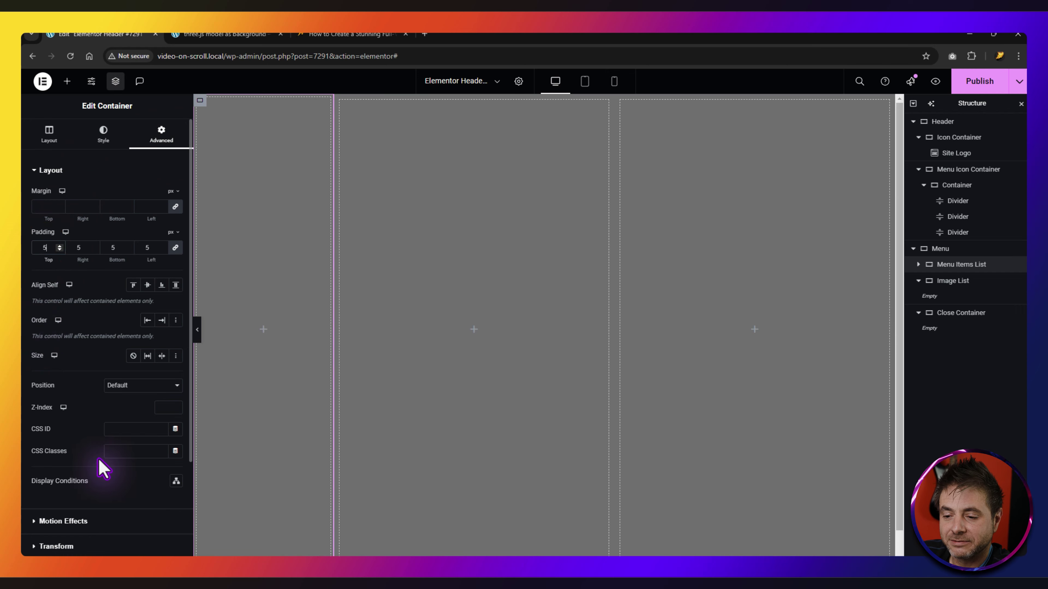
Copy the class name reboot-menu-left from the tutorial blog post and assign it as the Menu Items List container's CSS class.
{"action": "left_click", "coordinate": [348, 37]}
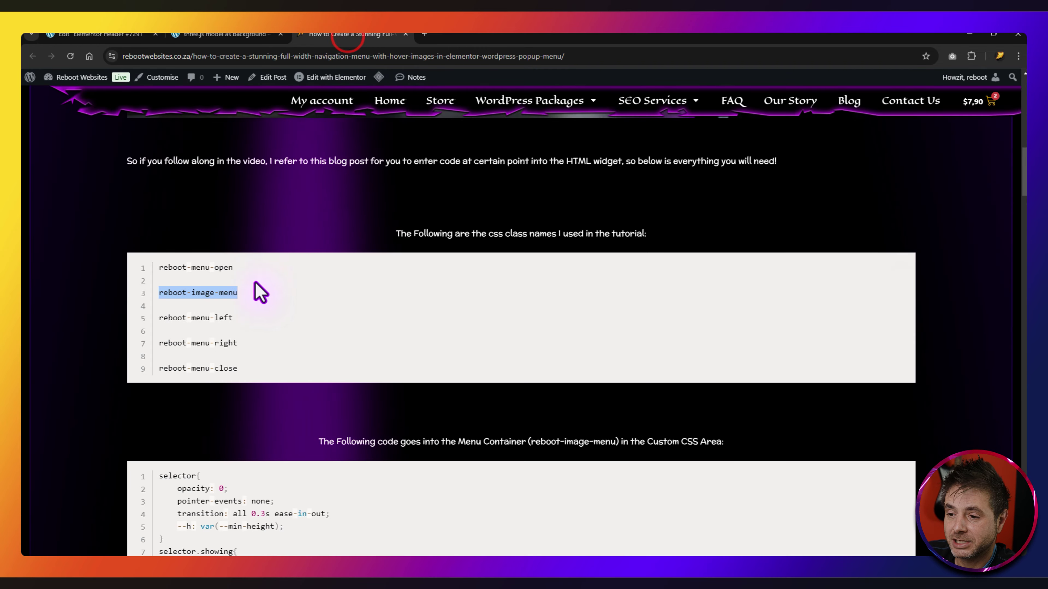
{"action": "left_click", "coordinate": [244, 315]}
{"action": "left_click_drag", "start_coordinate": [234, 318], "coordinate": [160, 317]}
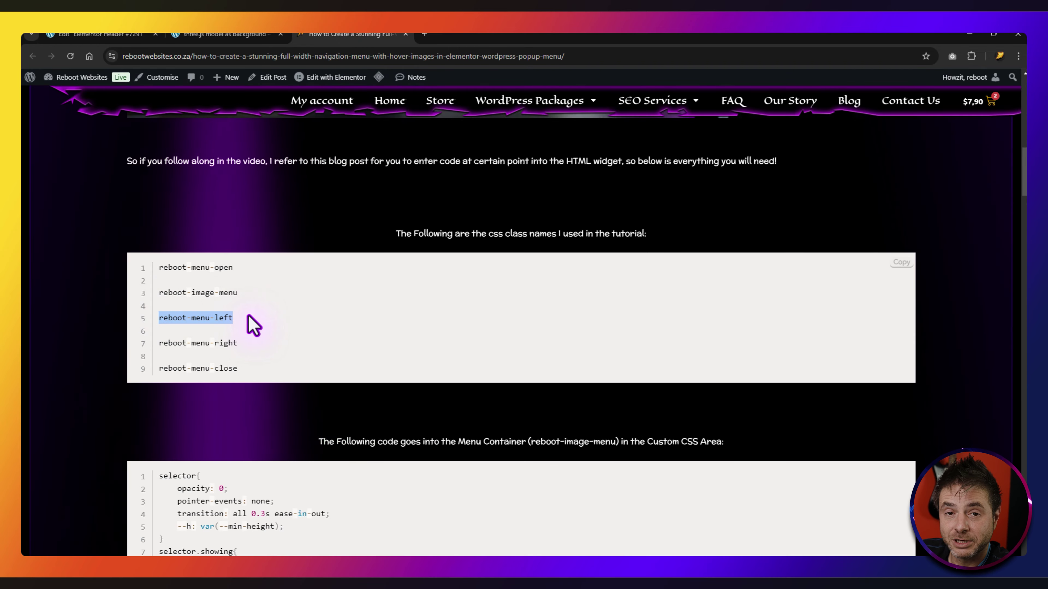
{"action": "key", "text": "ctrl+c"}
{"action": "left_click", "coordinate": [95, 34]}
{"action": "left_click", "coordinate": [133, 451]}
{"action": "key", "text": "ctrl+v"}
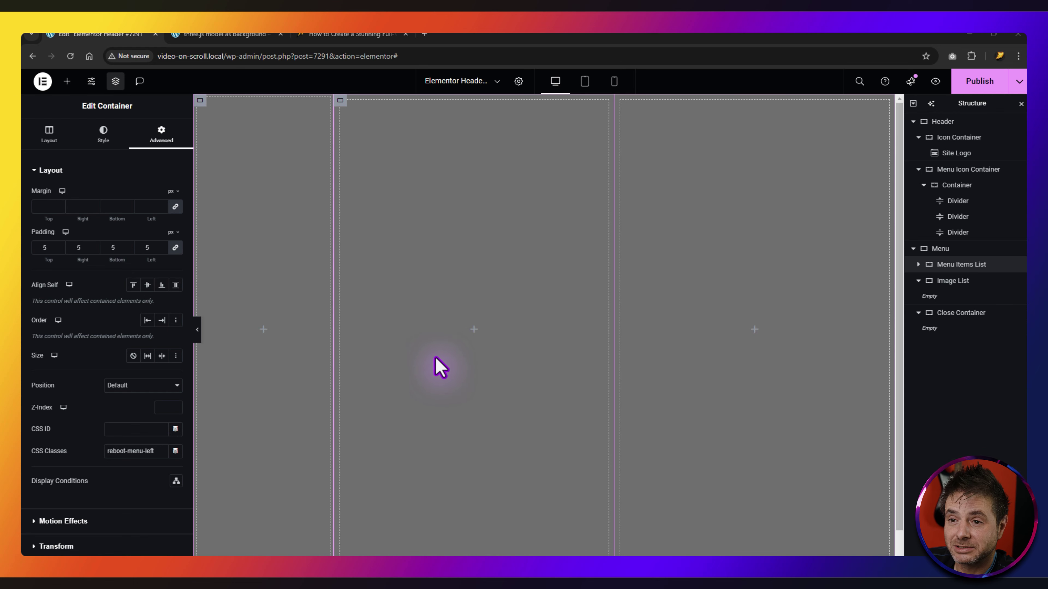
Add an Icon List widget to the Menu Items List container and place an HTML widget above it.
{"action": "left_click", "coordinate": [67, 80]}
{"action": "left_click", "coordinate": [97, 156]}
{"action": "type", "text": "icon"}
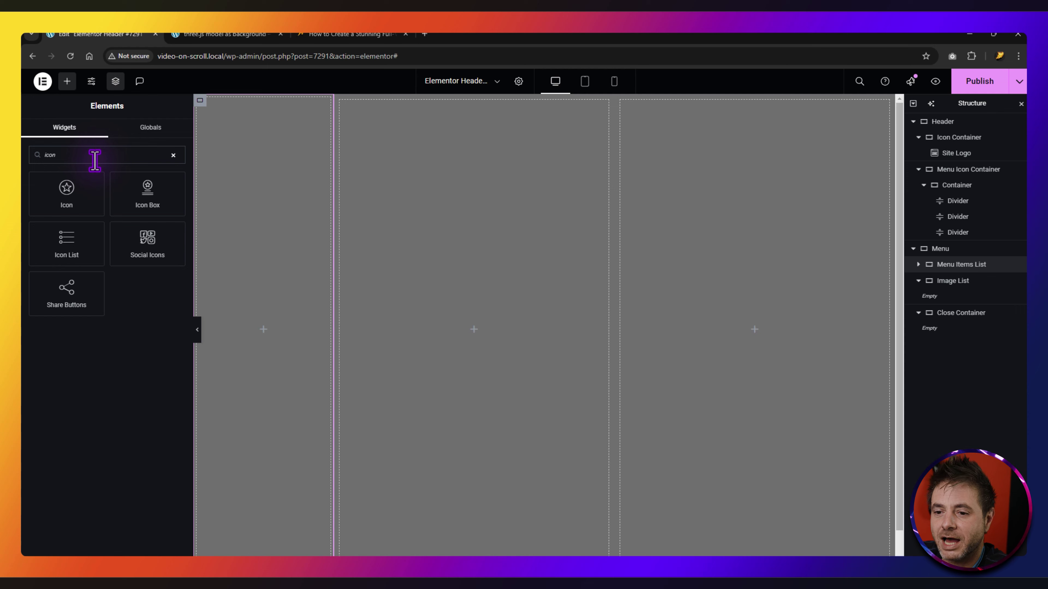
{"action": "left_click_drag", "start_coordinate": [73, 246], "coordinate": [240, 324]}
{"action": "left_click", "coordinate": [67, 81]}
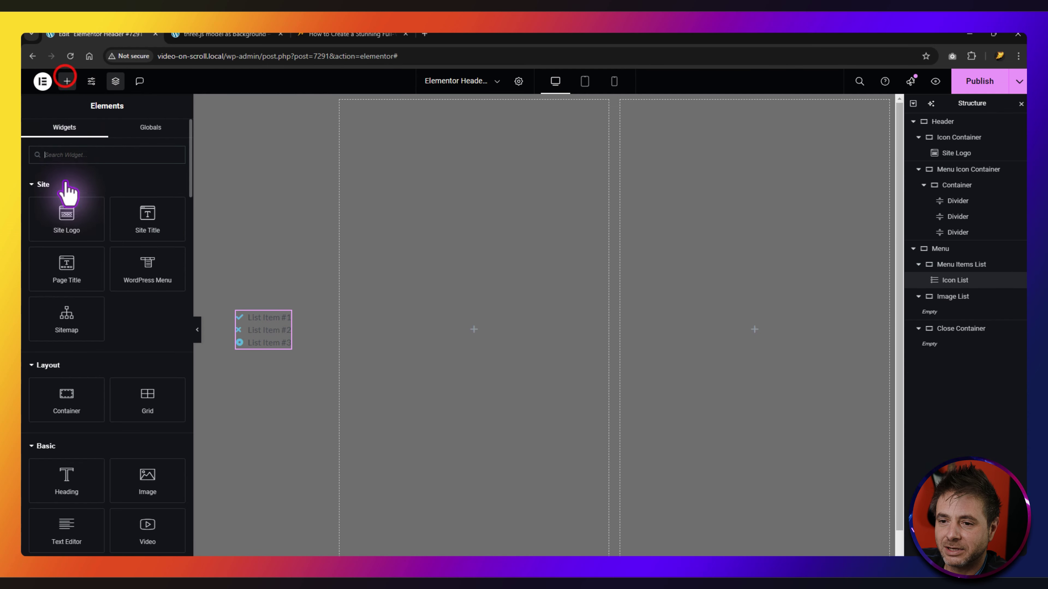
{"action": "type", "text": "html"}
{"action": "left_click_drag", "start_coordinate": [83, 194], "coordinate": [292, 324]}
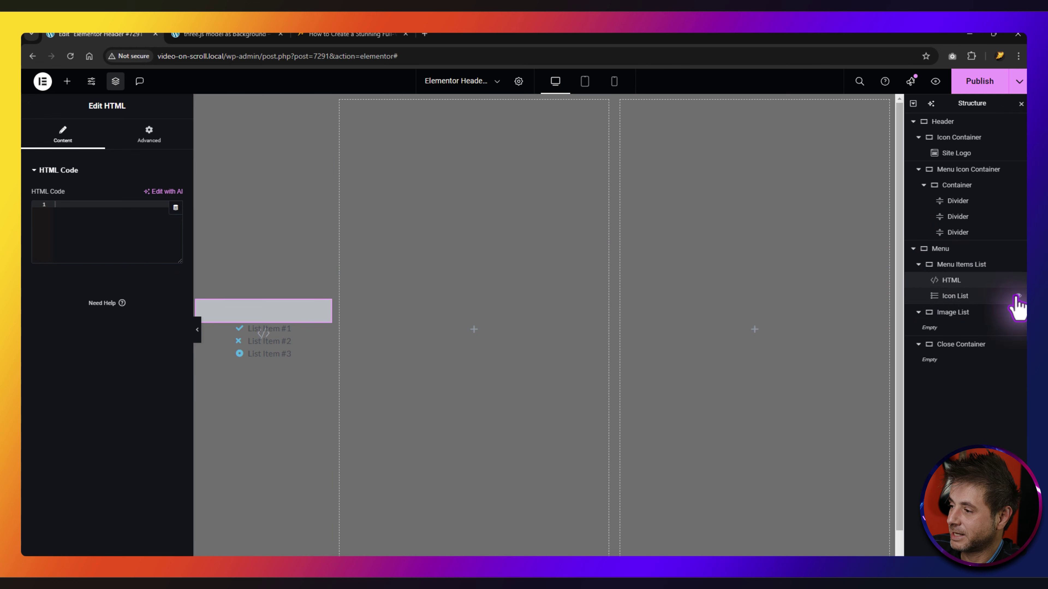
Delete the icon list's second and third items and remove the check icon from the remaining item.
{"action": "left_click", "coordinate": [952, 297]}
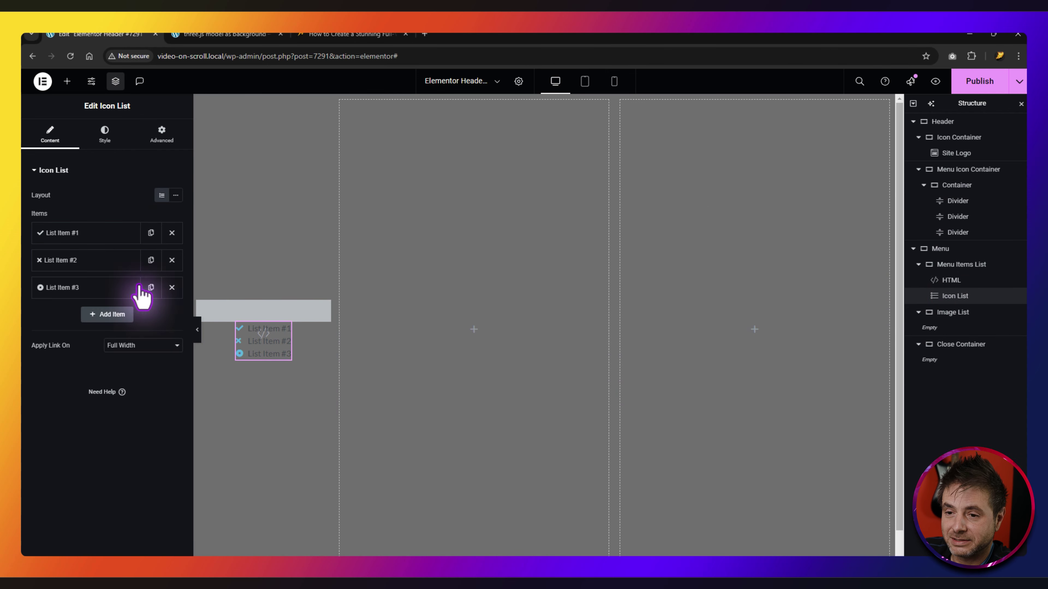
{"action": "left_click", "coordinate": [177, 286]}
{"action": "left_click", "coordinate": [177, 259]}
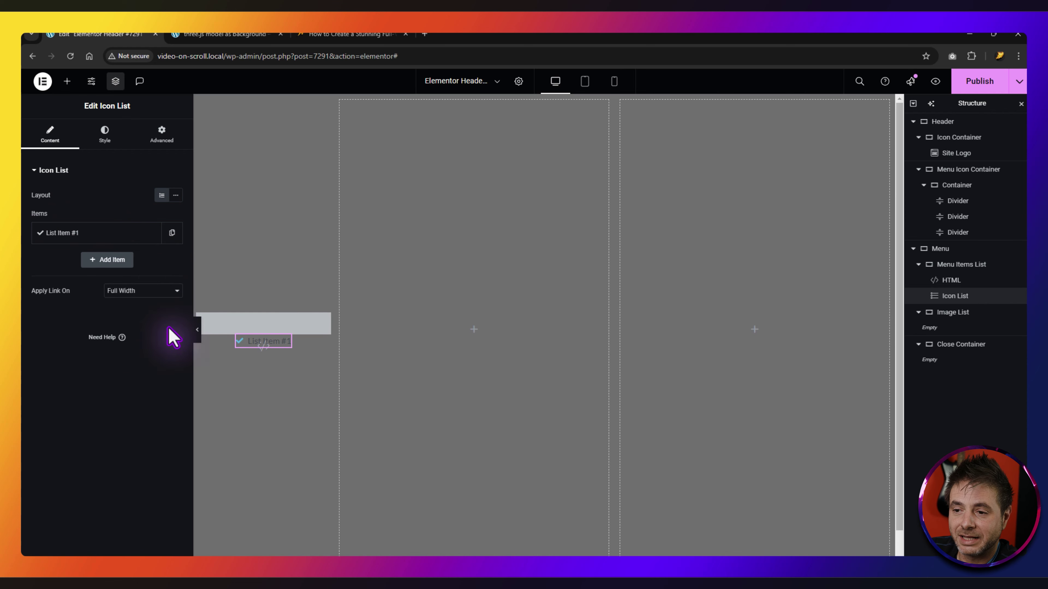
{"action": "left_click", "coordinate": [81, 226]}
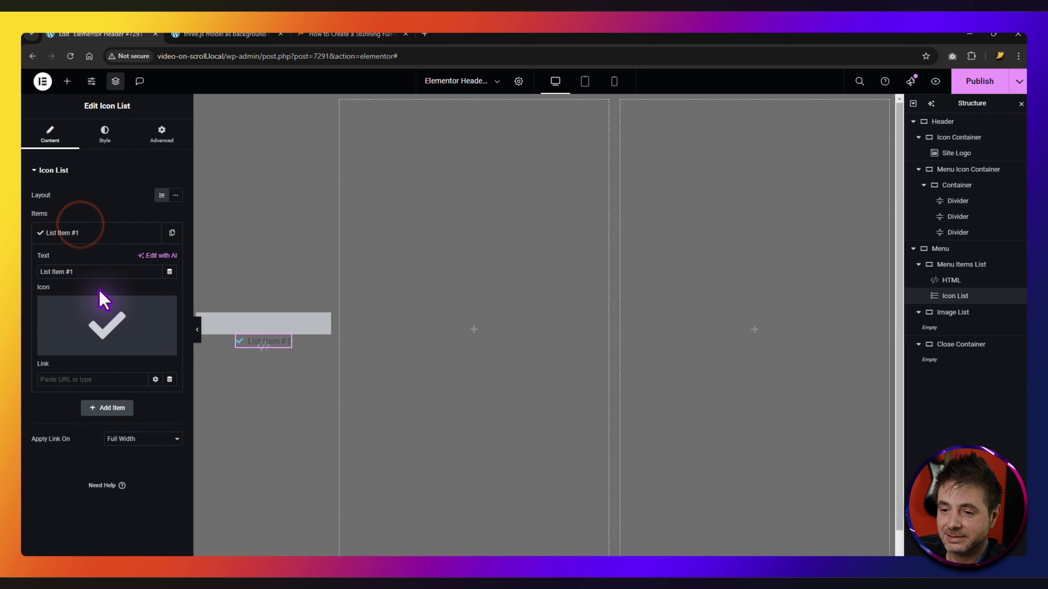
{"action": "left_click", "coordinate": [167, 307]}
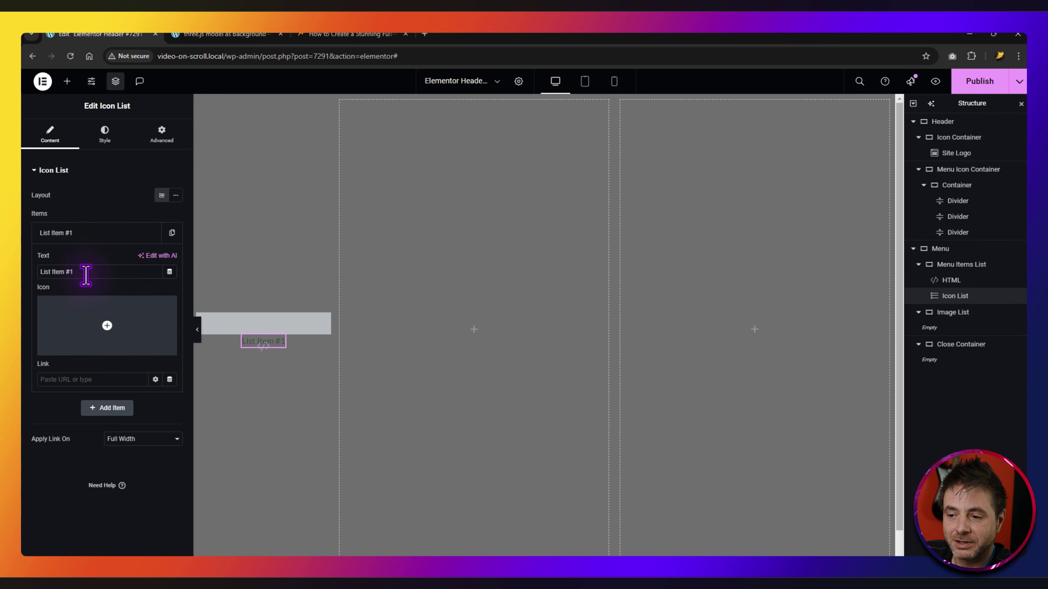
Name the remaining icon list item Home and link it to the dynamic Site URL.
{"action": "left_click_drag", "start_coordinate": [91, 272], "coordinate": [26, 271]}
{"action": "type", "text": "Home"}
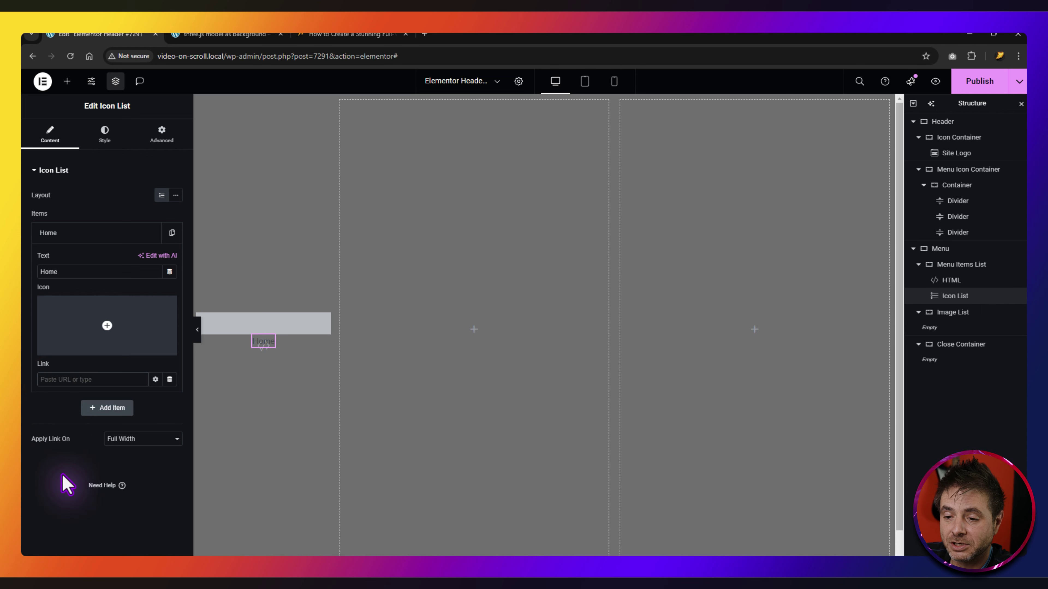
{"action": "left_click", "coordinate": [169, 379]}
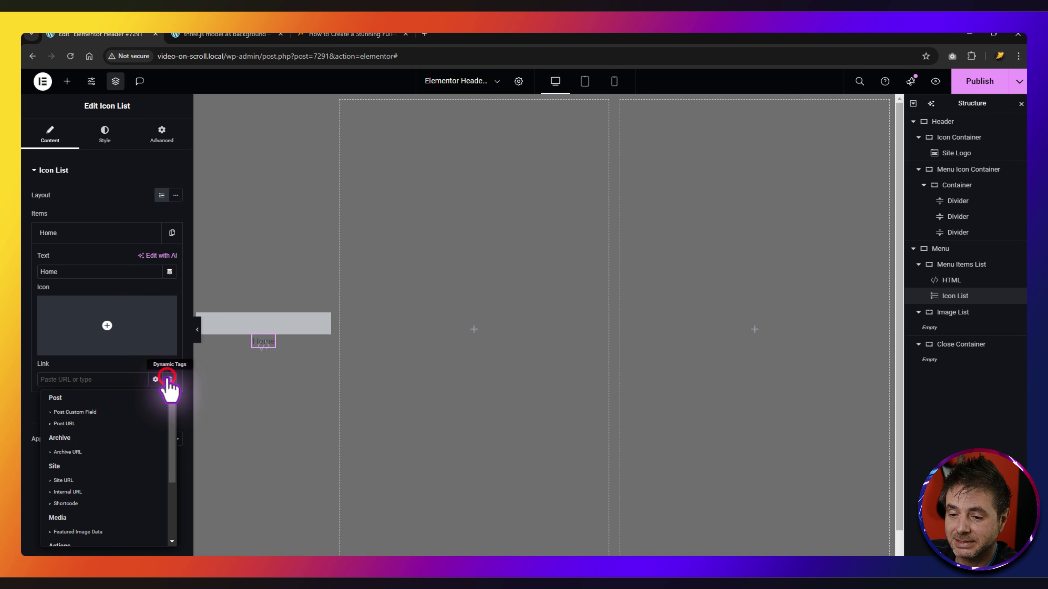
{"action": "left_click", "coordinate": [65, 481]}
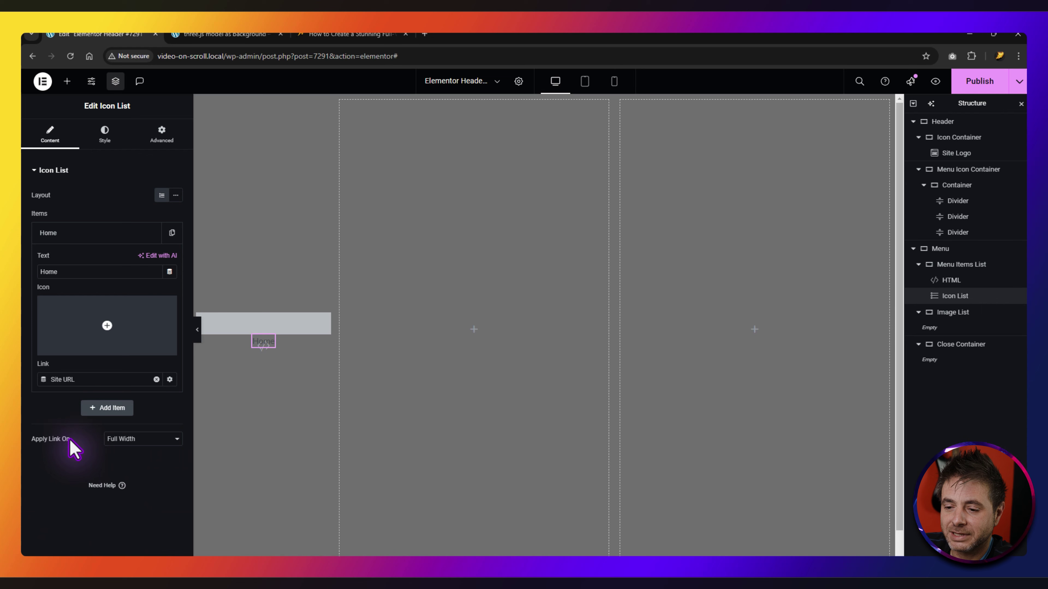
{"action": "left_click", "coordinate": [123, 235]}
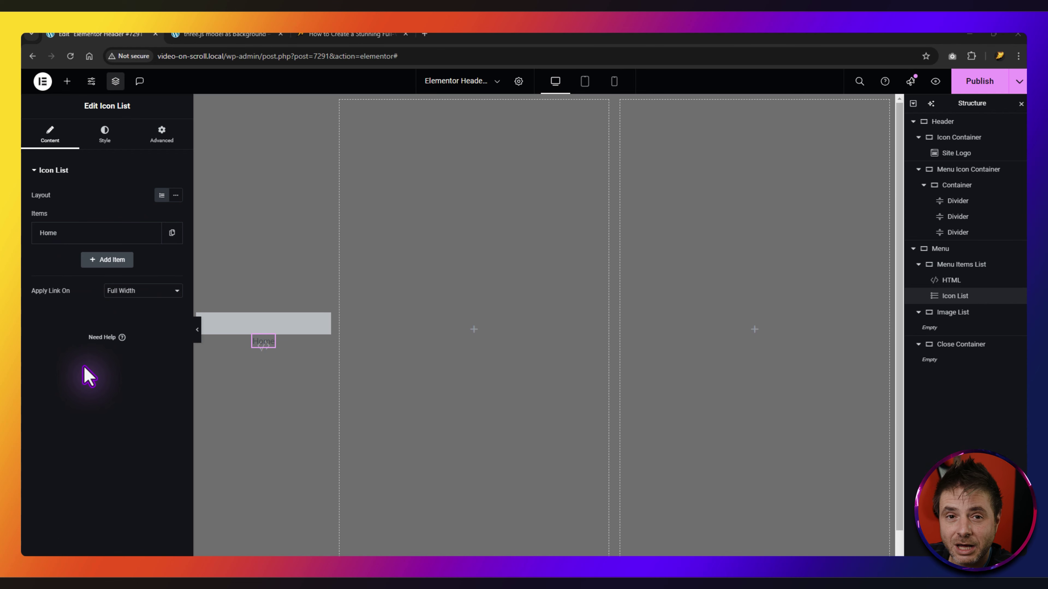
Duplicate the Home item until the icon list holds six items, and rename the second one About.
{"action": "left_click", "coordinate": [172, 233]}
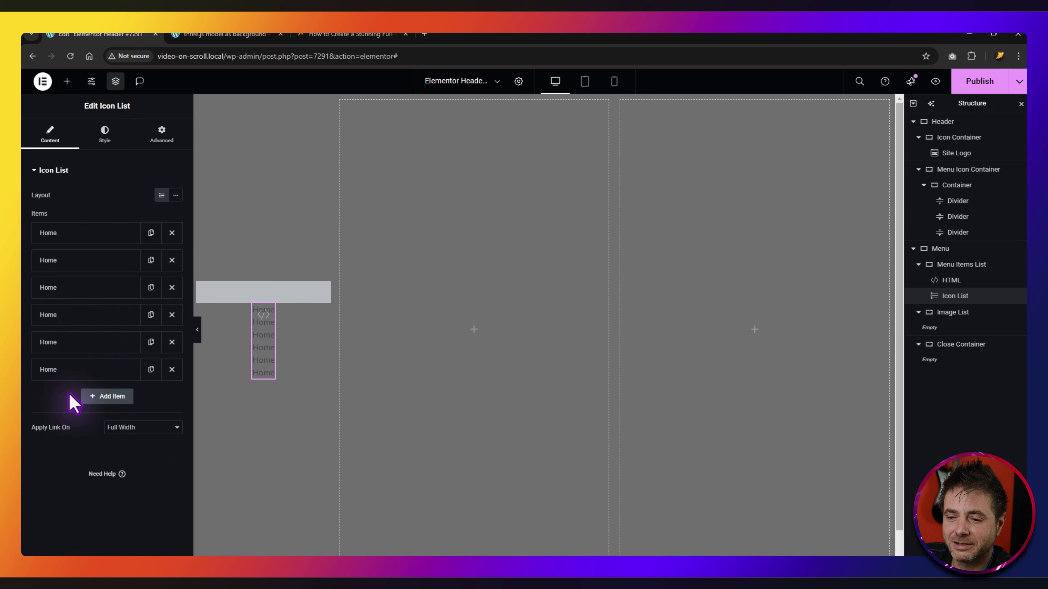
{"action": "left_click", "coordinate": [60, 264]}
{"action": "left_click_drag", "start_coordinate": [66, 299], "coordinate": [30, 301]}
{"action": "type", "text": "About"}
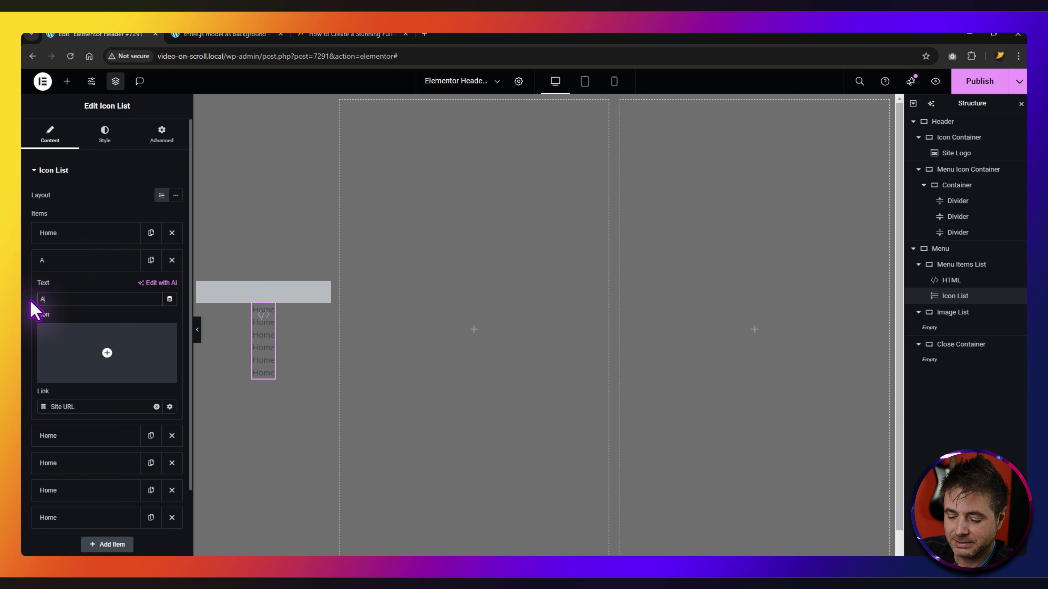
Rename the third icon list item Service and clear its link.
{"action": "left_click", "coordinate": [77, 434]}
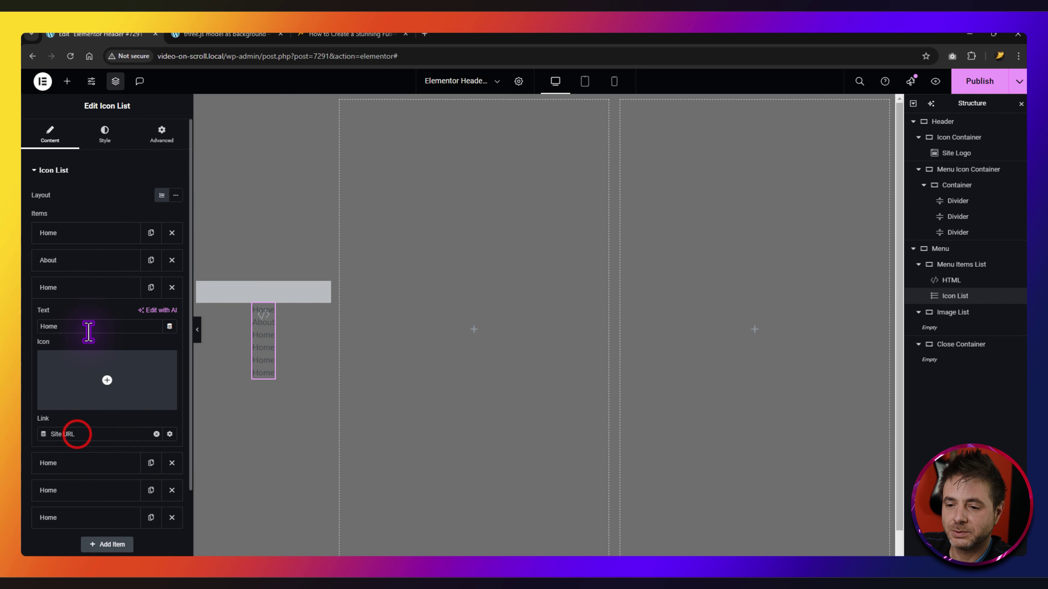
{"action": "left_click_drag", "start_coordinate": [88, 330], "coordinate": [24, 329]}
{"action": "type", "text": "Service"}
{"action": "left_click", "coordinate": [112, 433]}
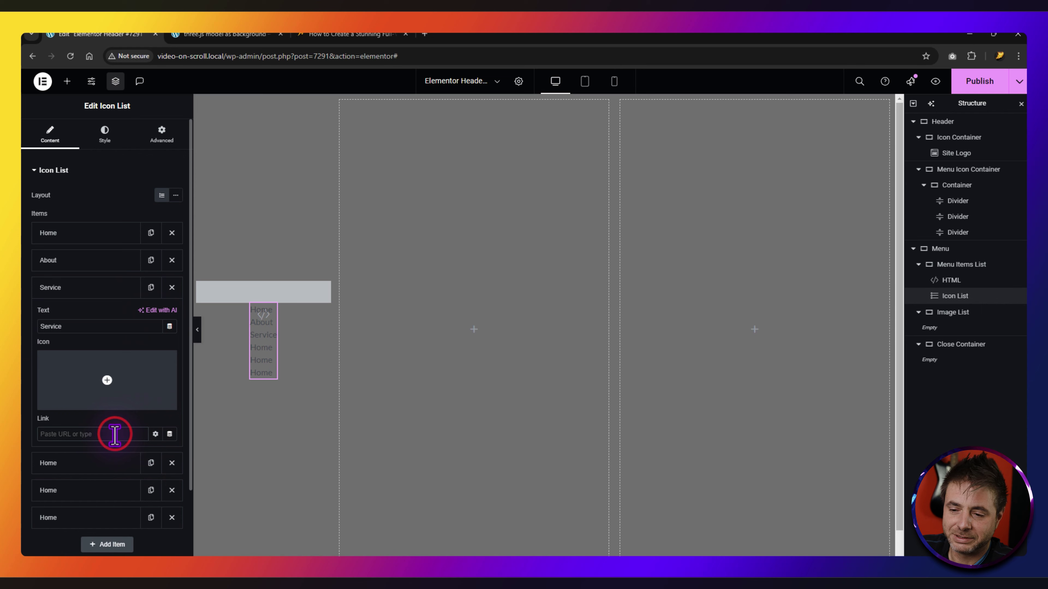
Rename the fourth, fifth and sixth icon list items Portofio, Team and Contact.
{"action": "left_click", "coordinate": [82, 463]}
{"action": "left_click_drag", "start_coordinate": [87, 354], "coordinate": [33, 355]}
{"action": "type", "text": "Portofio"}
{"action": "left_click", "coordinate": [110, 491]}
{"action": "left_click_drag", "start_coordinate": [98, 381], "coordinate": [21, 382]}
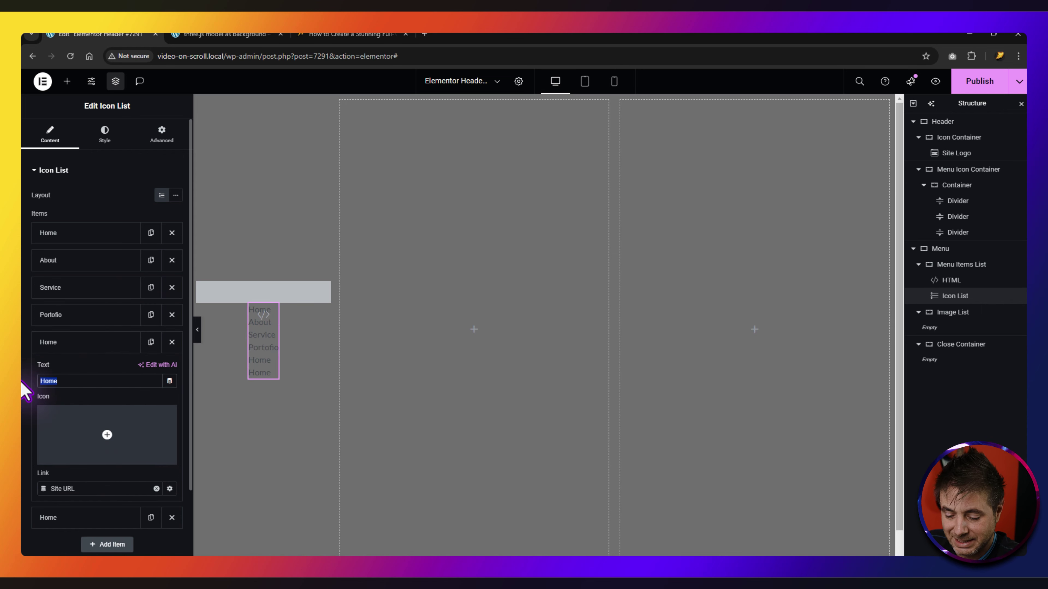
{"action": "type", "text": "Team"}
{"action": "left_click", "coordinate": [69, 519]}
{"action": "left_click_drag", "start_coordinate": [110, 409], "coordinate": [23, 416]}
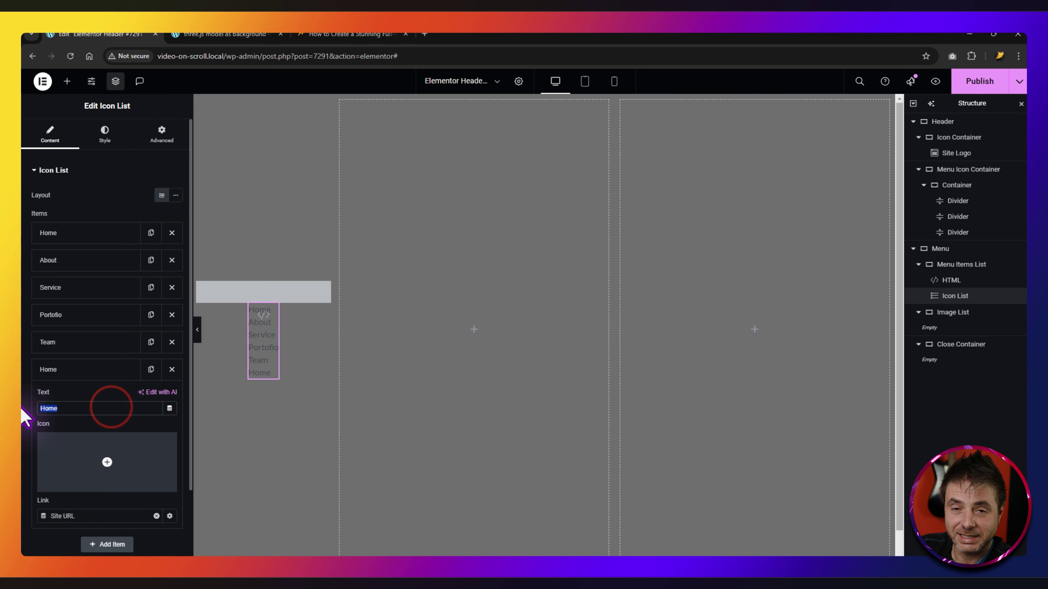
{"action": "type", "text": "Contact"}
{"action": "left_click", "coordinate": [113, 376]}
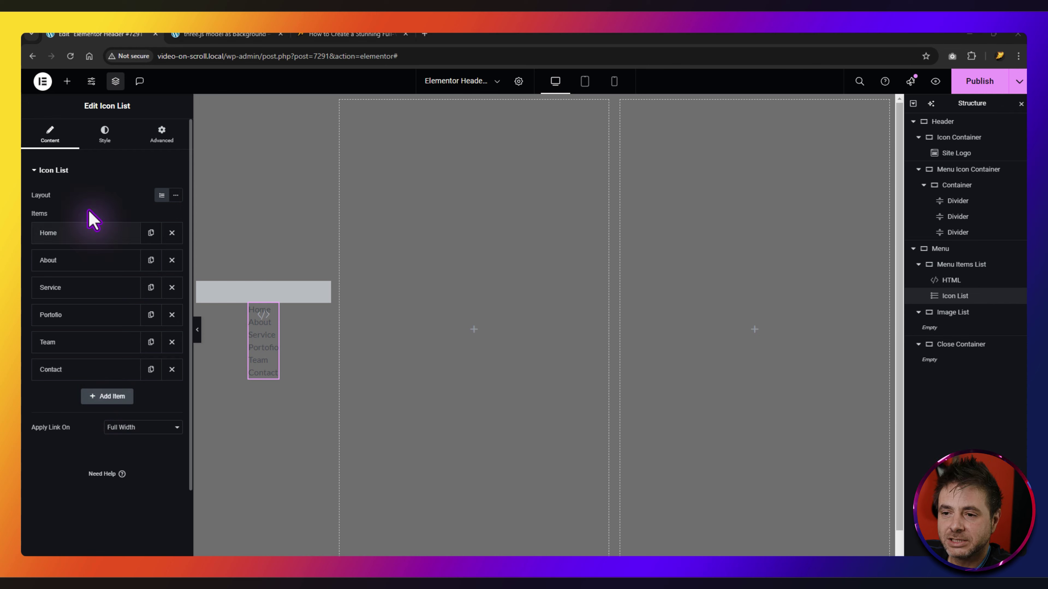
Increase the space between the icon list's items and set their text color to rgba(255, 255, 255, 0.55).
{"action": "left_click", "coordinate": [105, 135]}
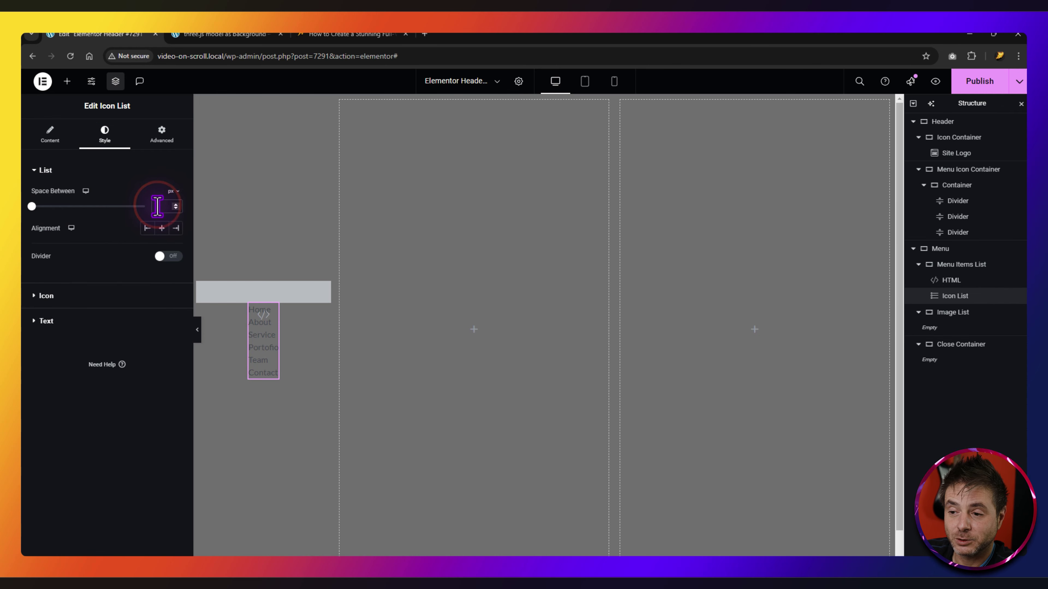
{"action": "left_click", "coordinate": [63, 297]}
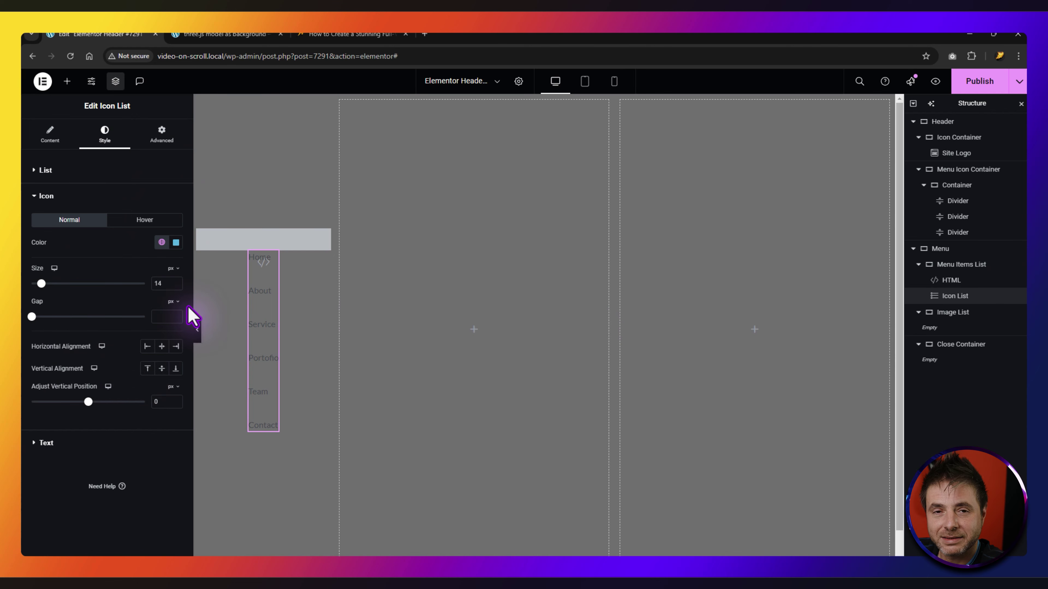
{"action": "left_click", "coordinate": [41, 442]}
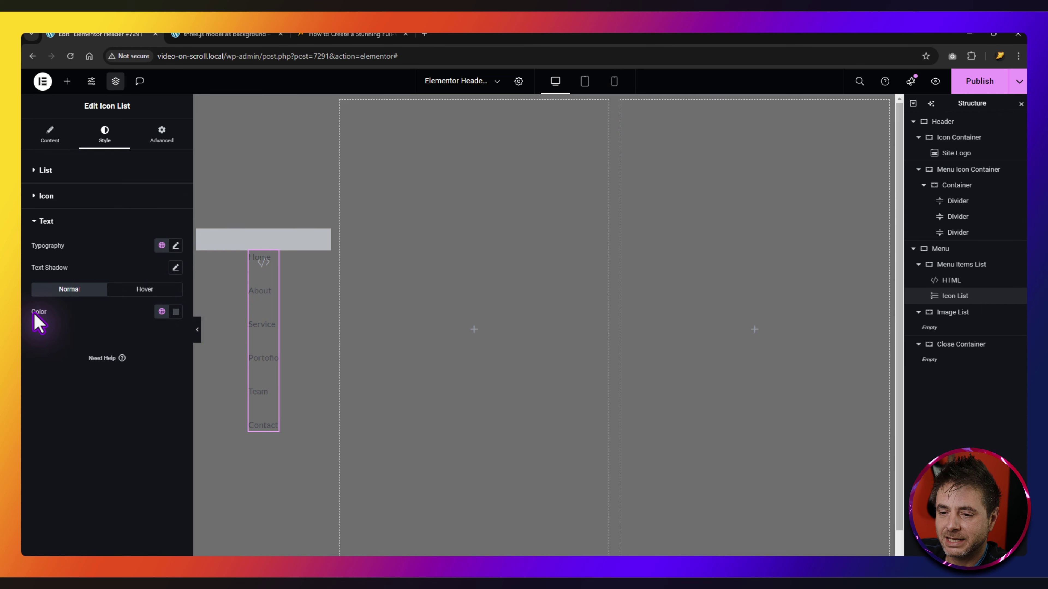
{"action": "left_click", "coordinate": [176, 312]}
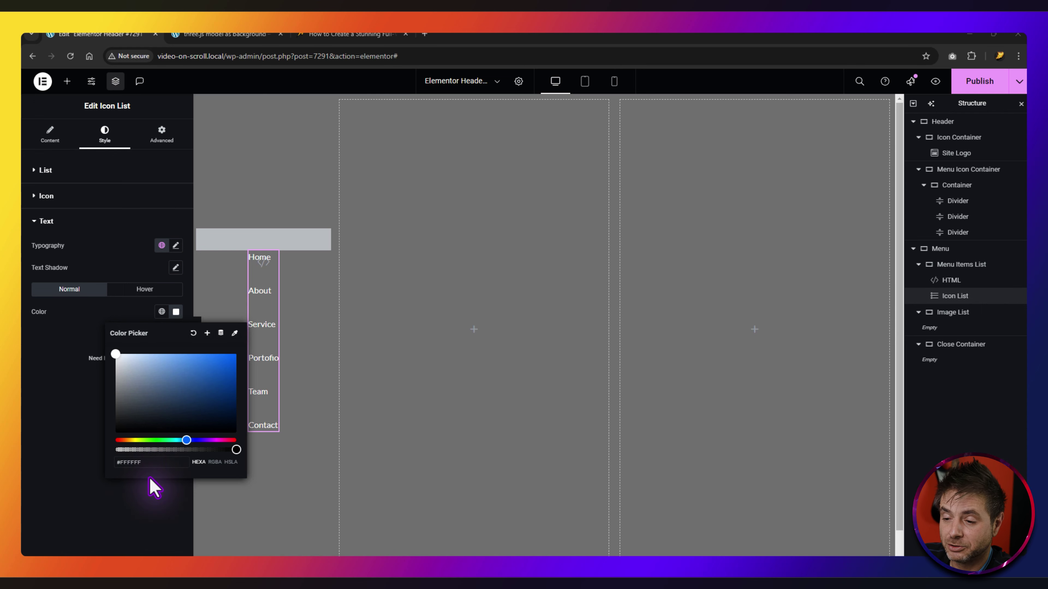
{"action": "left_click", "coordinate": [214, 464]}
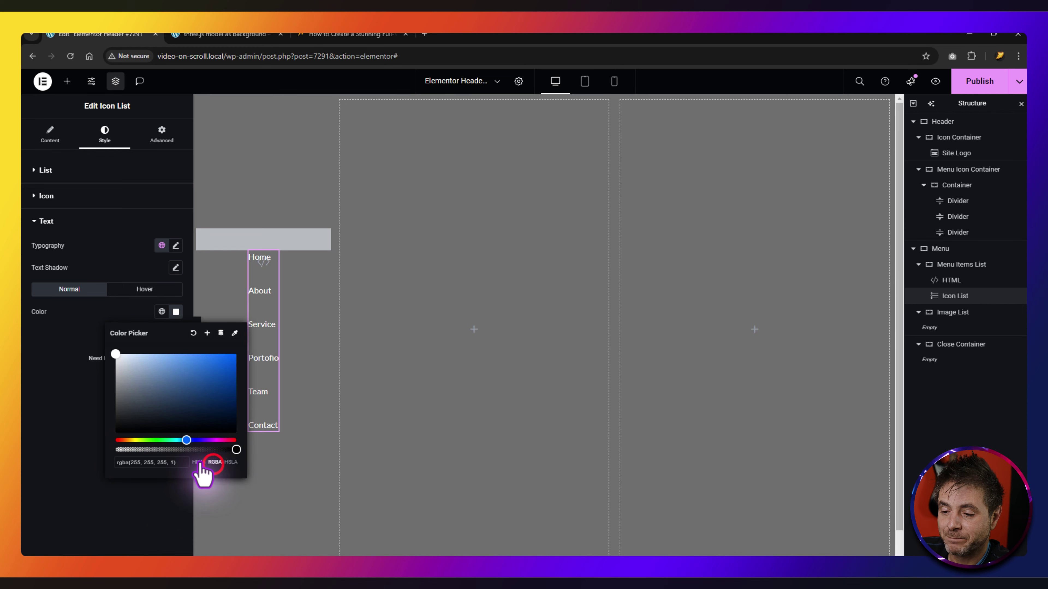
{"action": "left_click_drag", "start_coordinate": [237, 451], "coordinate": [188, 448]}
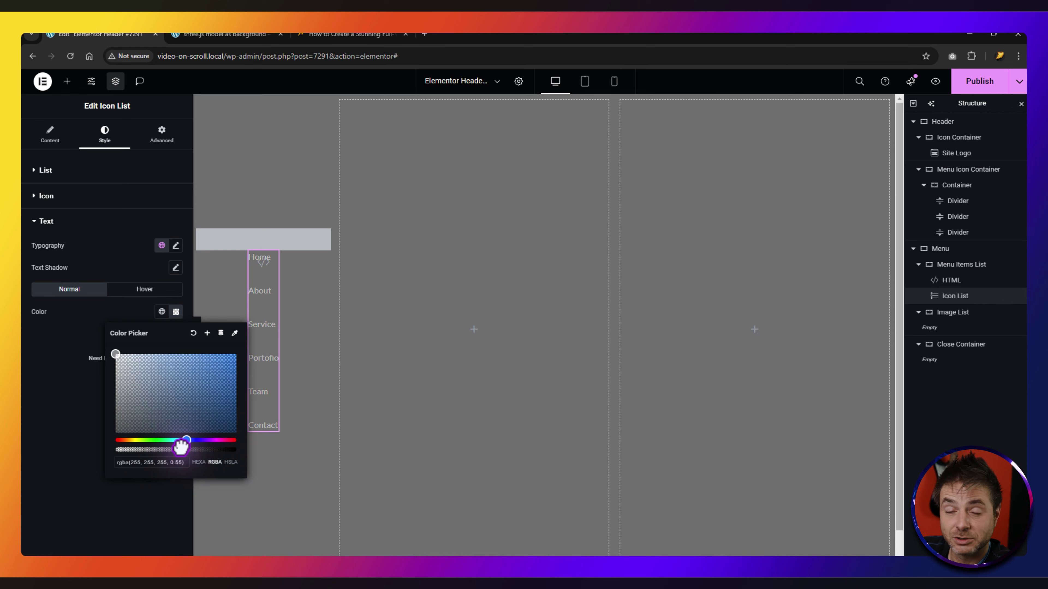
{"action": "left_click", "coordinate": [94, 320]}
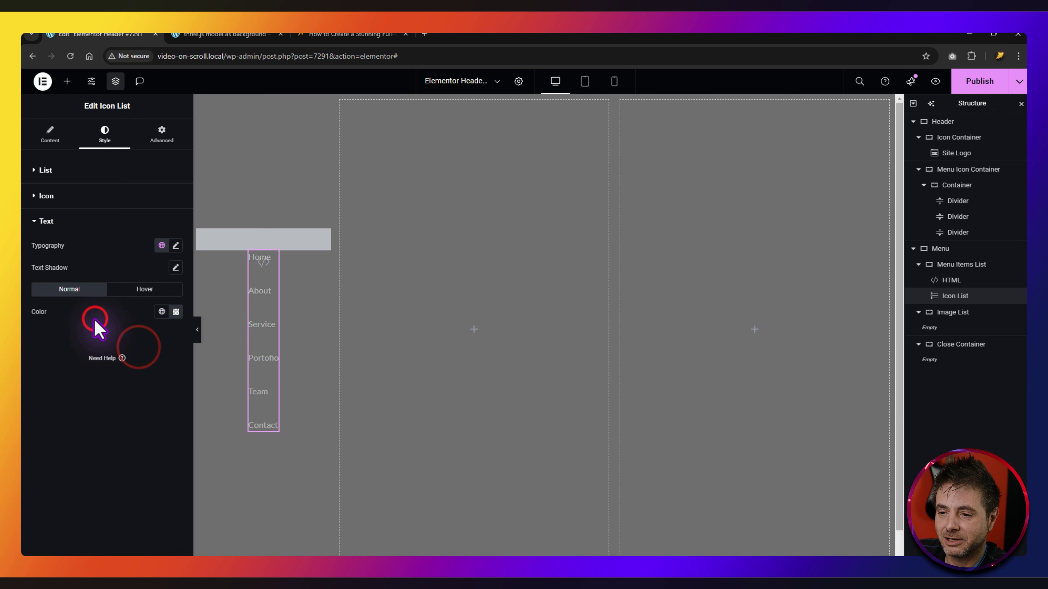
Set the icon list text's typography to 48 px size, 600 (Semi Bold) weight and 1 em line height.
{"action": "left_click", "coordinate": [176, 245]}
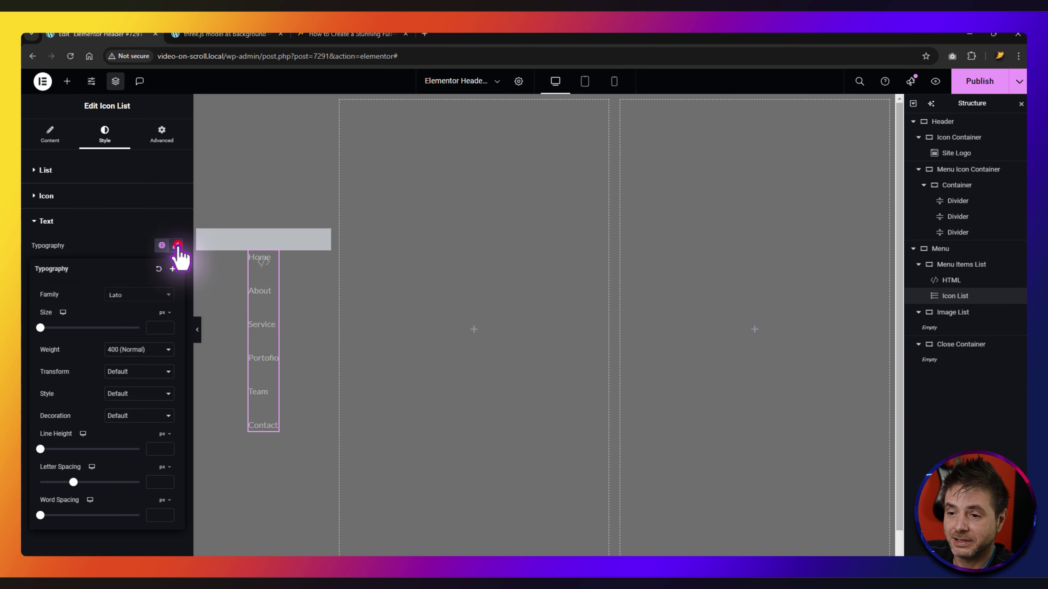
{"action": "left_click", "coordinate": [151, 326]}
{"action": "type", "text": "48"}
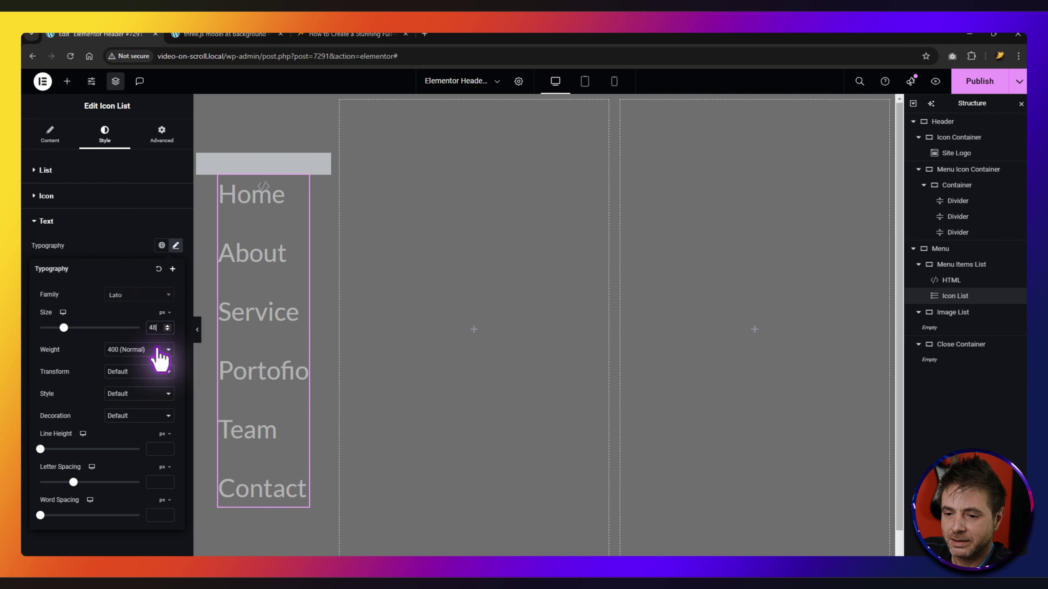
{"action": "left_click", "coordinate": [158, 350]}
{"action": "left_click", "coordinate": [109, 427]}
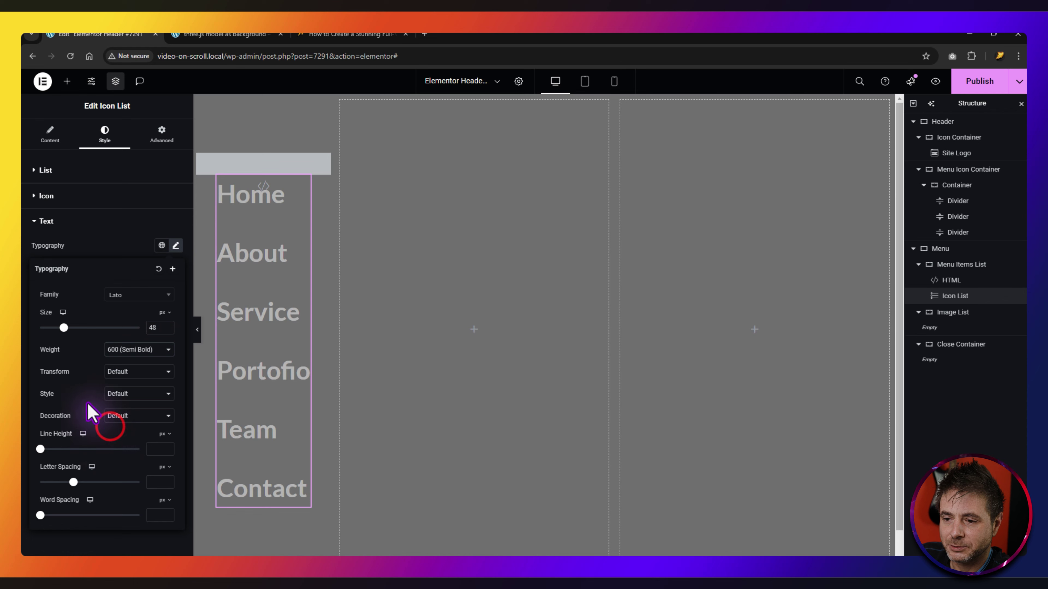
{"action": "left_click", "coordinate": [164, 450]}
{"action": "left_click", "coordinate": [153, 449]}
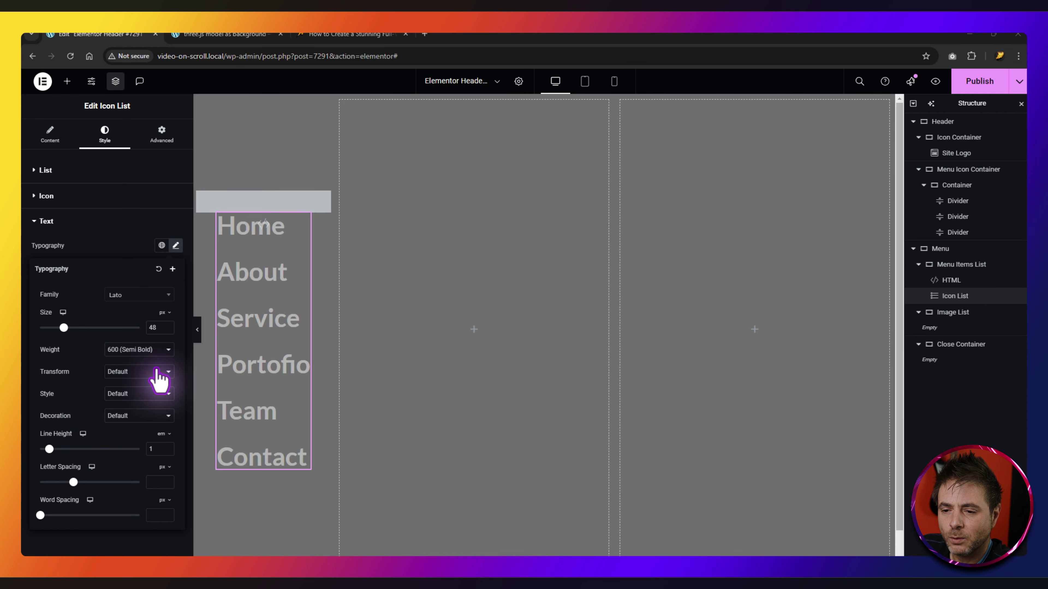
Set the icon list text size to 30 px for tablet portrait and 27 px for mobile, and return to the desktop view.
{"action": "left_click", "coordinate": [63, 313]}
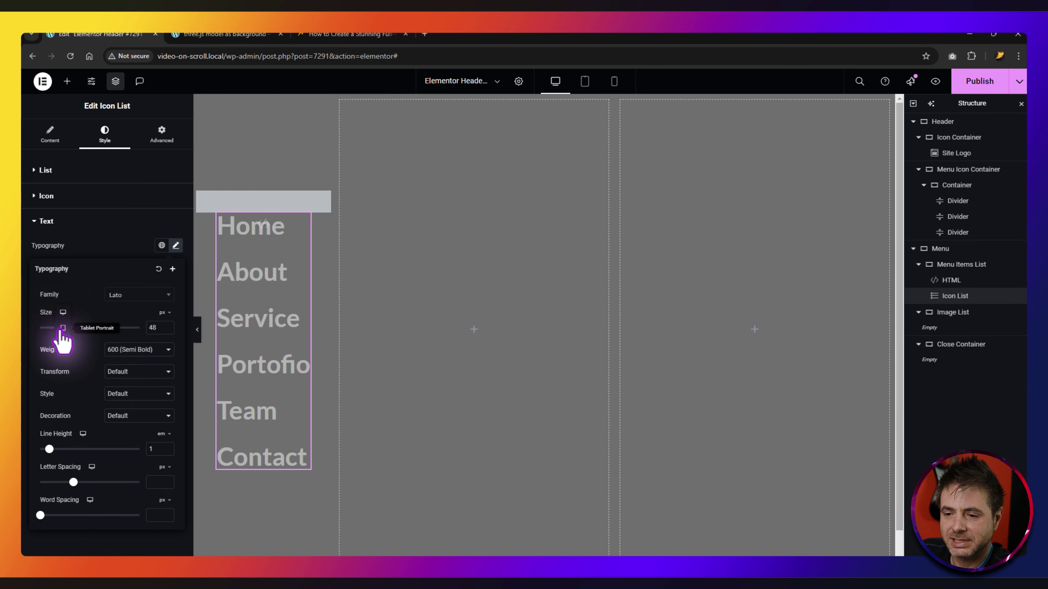
{"action": "left_click", "coordinate": [63, 328]}
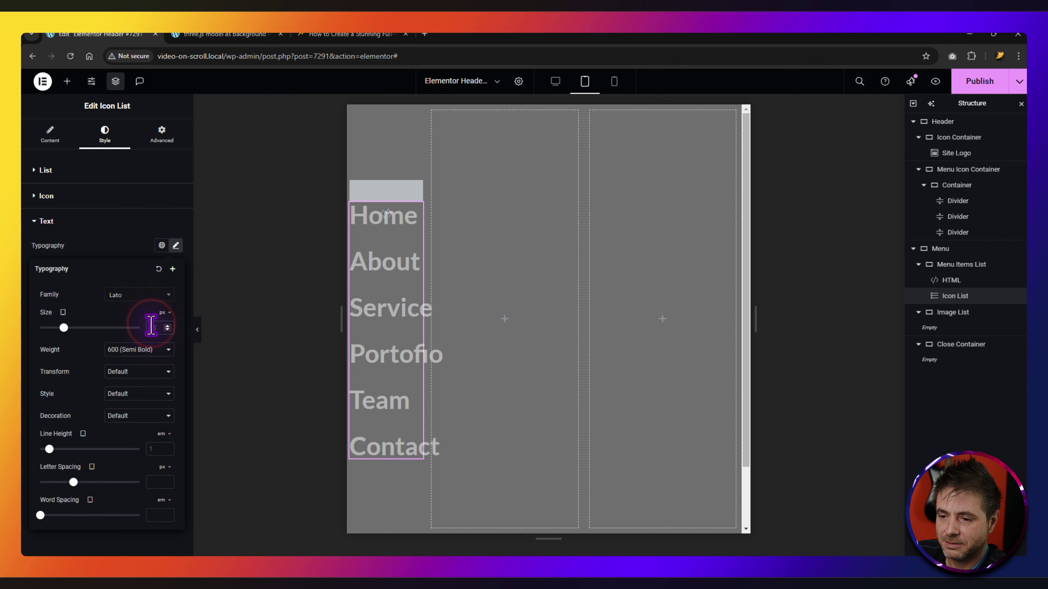
{"action": "left_click", "coordinate": [63, 313]}
{"action": "left_click", "coordinate": [63, 344]}
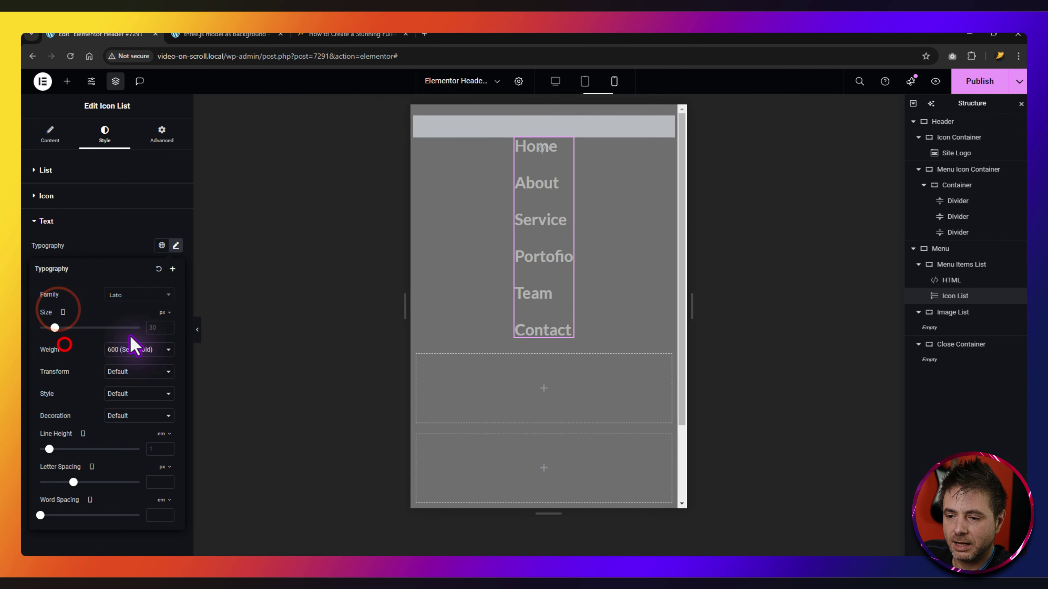
{"action": "left_click", "coordinate": [150, 328]}
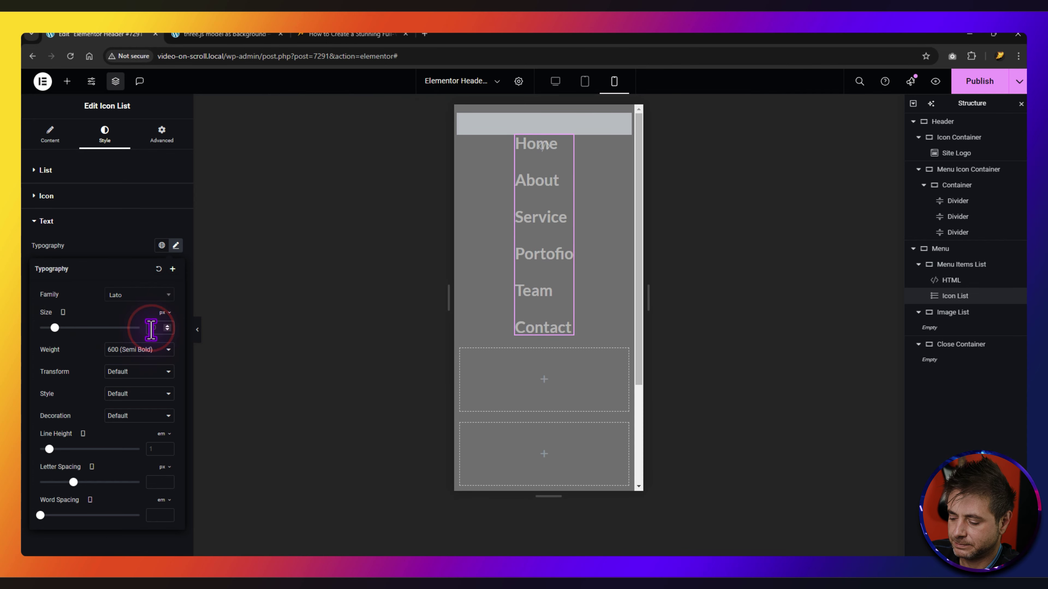
{"action": "type", "text": "27"}
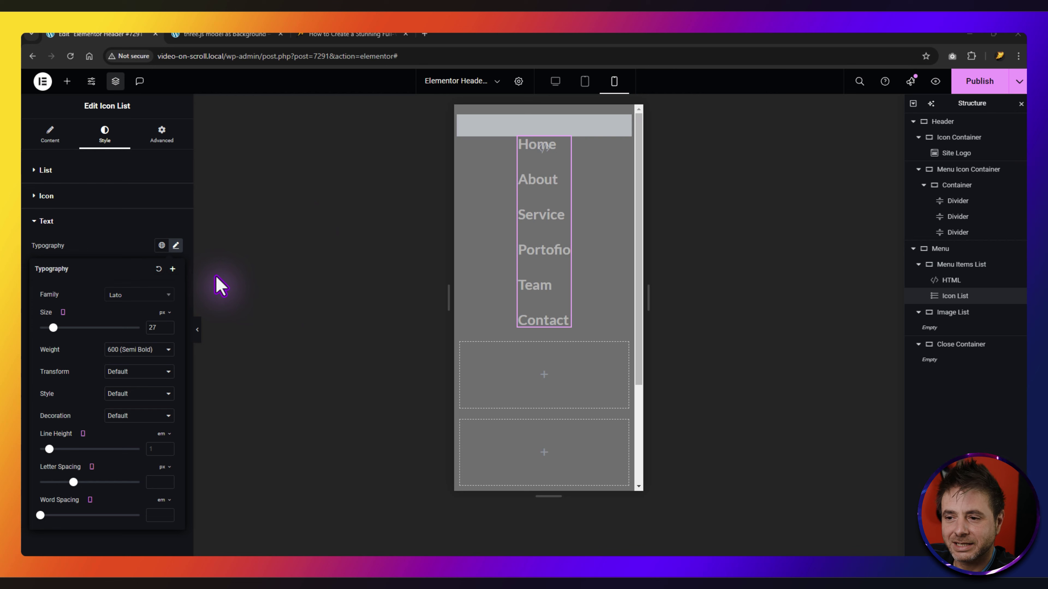
{"action": "left_click", "coordinate": [66, 313]}
{"action": "left_click", "coordinate": [91, 222]}
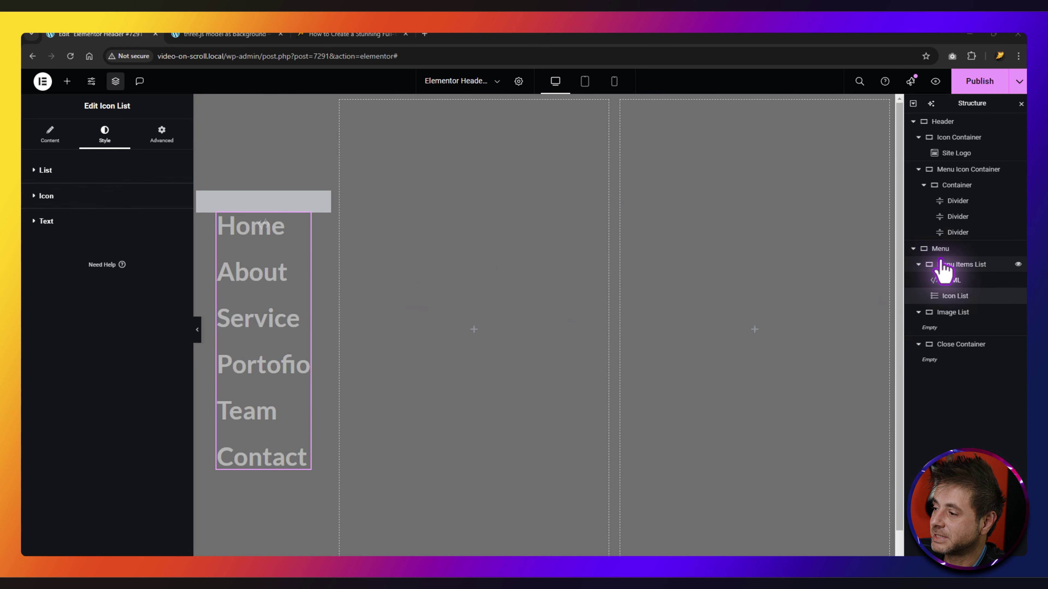
Set the Image List container to full width content, 50% width and a vertical column direction.
{"action": "left_click", "coordinate": [948, 319]}
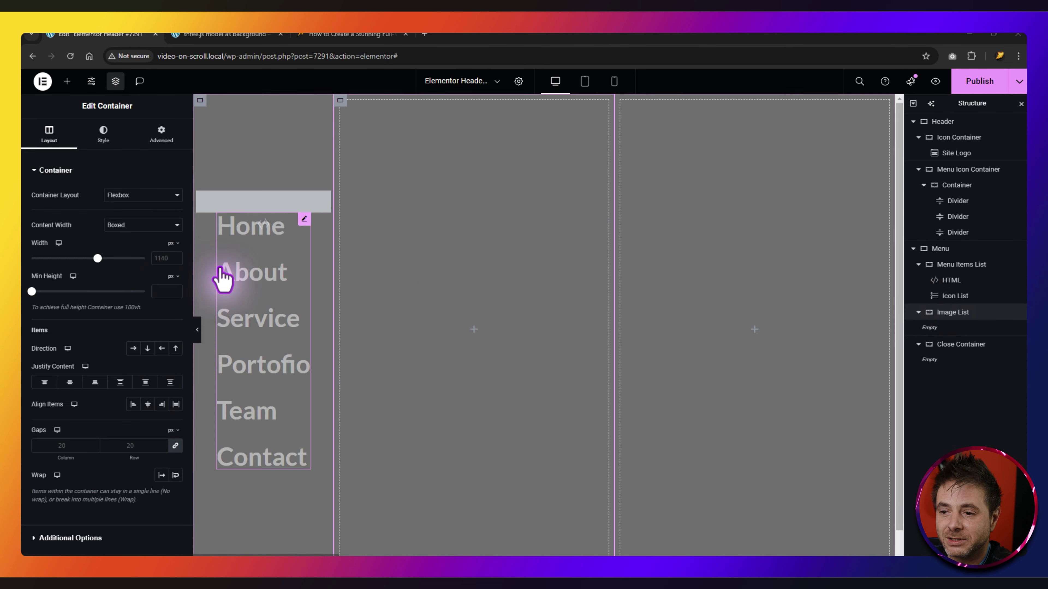
{"action": "left_click", "coordinate": [137, 225]}
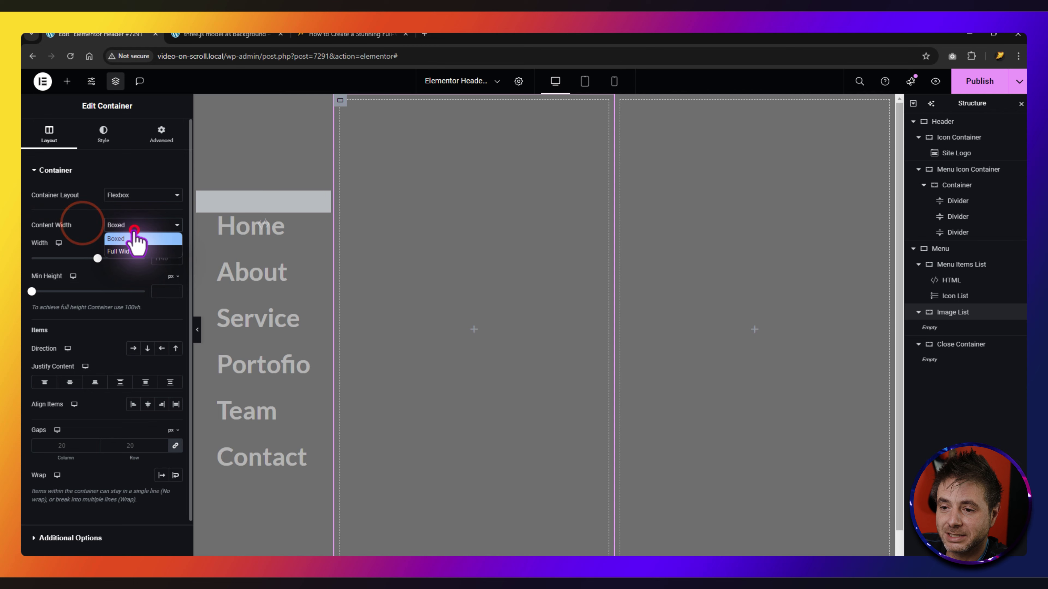
{"action": "left_click", "coordinate": [132, 249]}
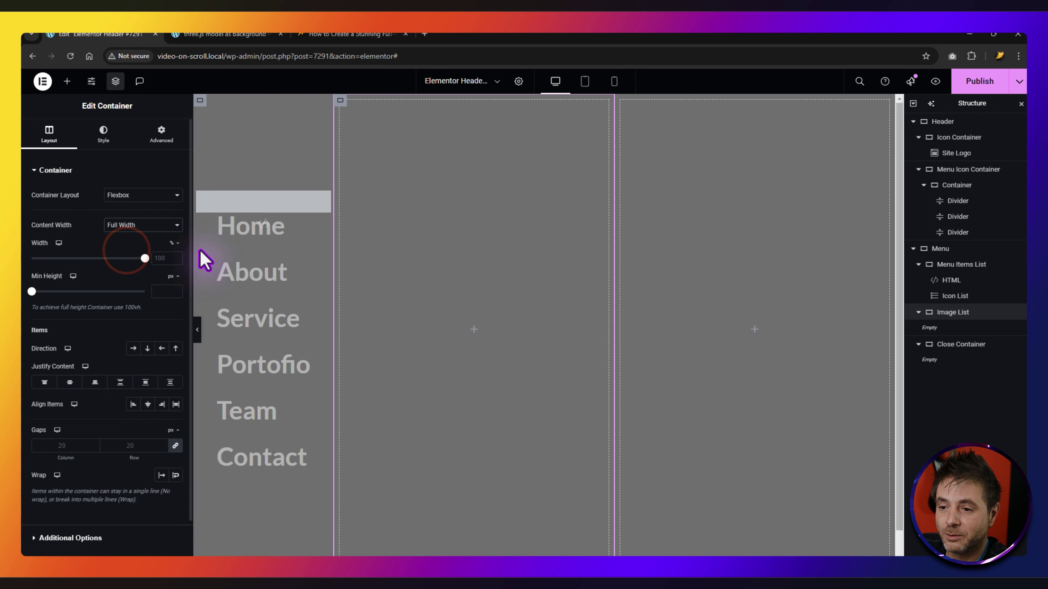
{"action": "left_click", "coordinate": [154, 259]}
{"action": "type", "text": "50"}
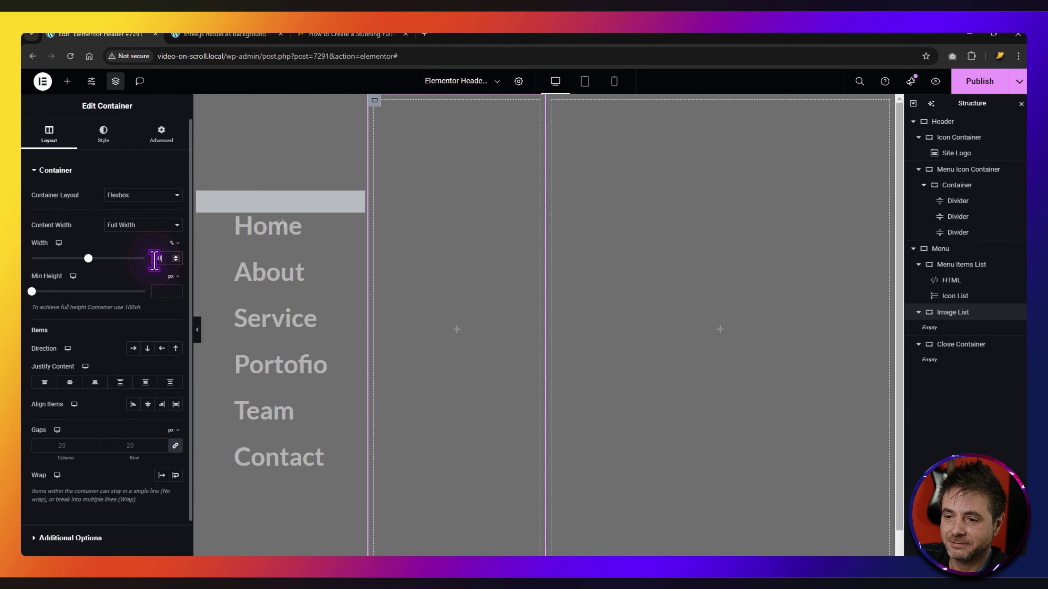
{"action": "left_click", "coordinate": [148, 349]}
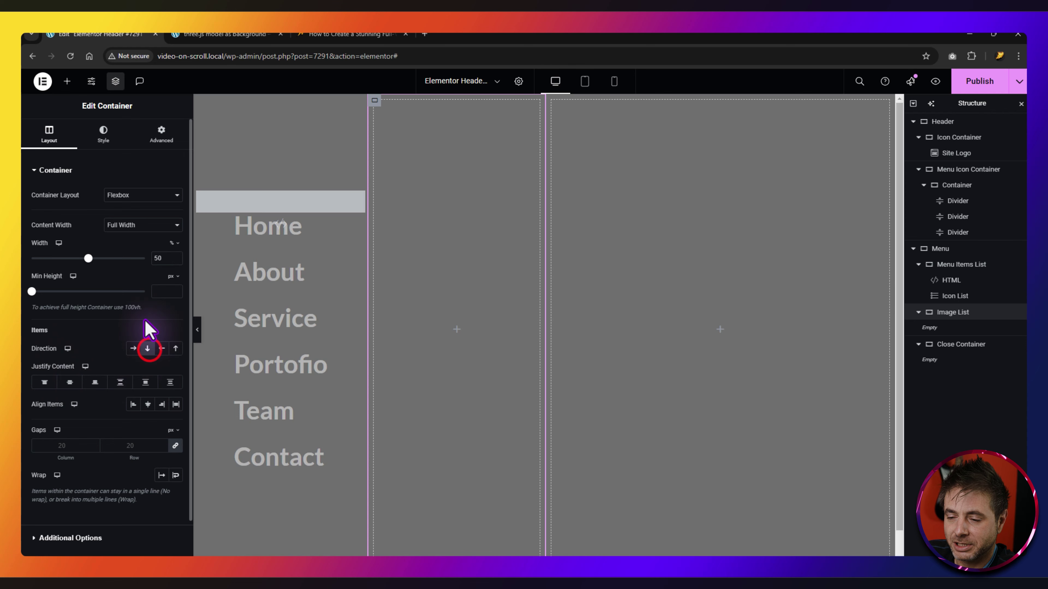
Set the Image List container's padding to 0 on all sides.
{"action": "left_click", "coordinate": [103, 134]}
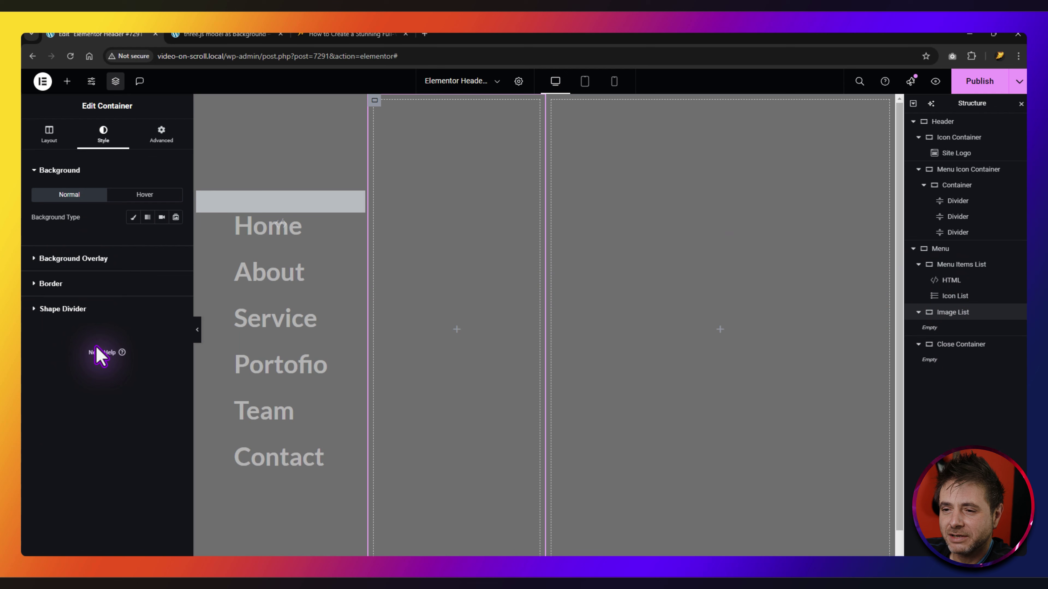
{"action": "left_click", "coordinate": [163, 137]}
{"action": "left_click", "coordinate": [48, 248]}
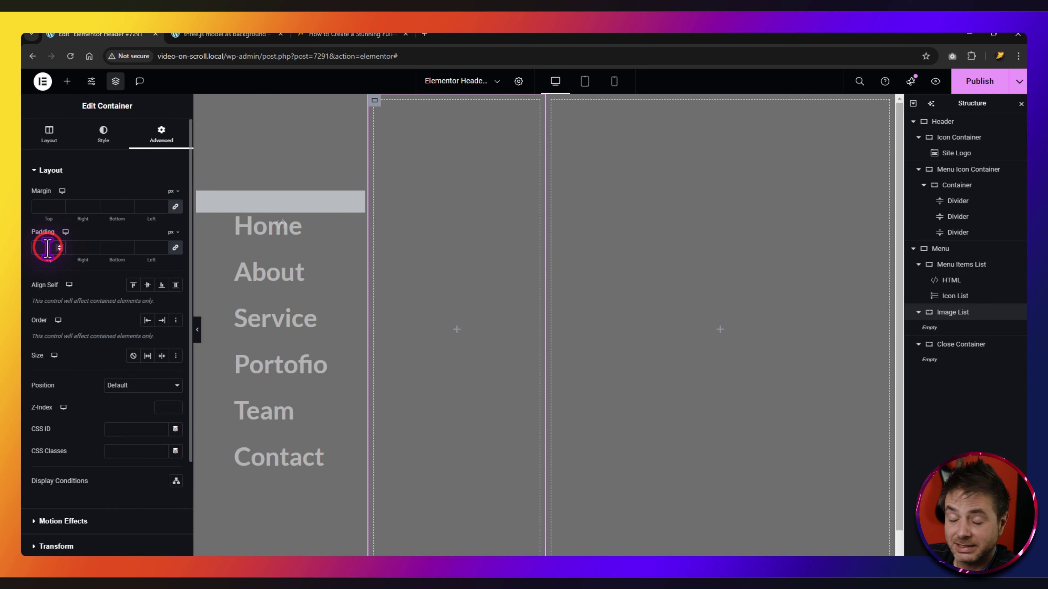
{"action": "type", "text": "0"}
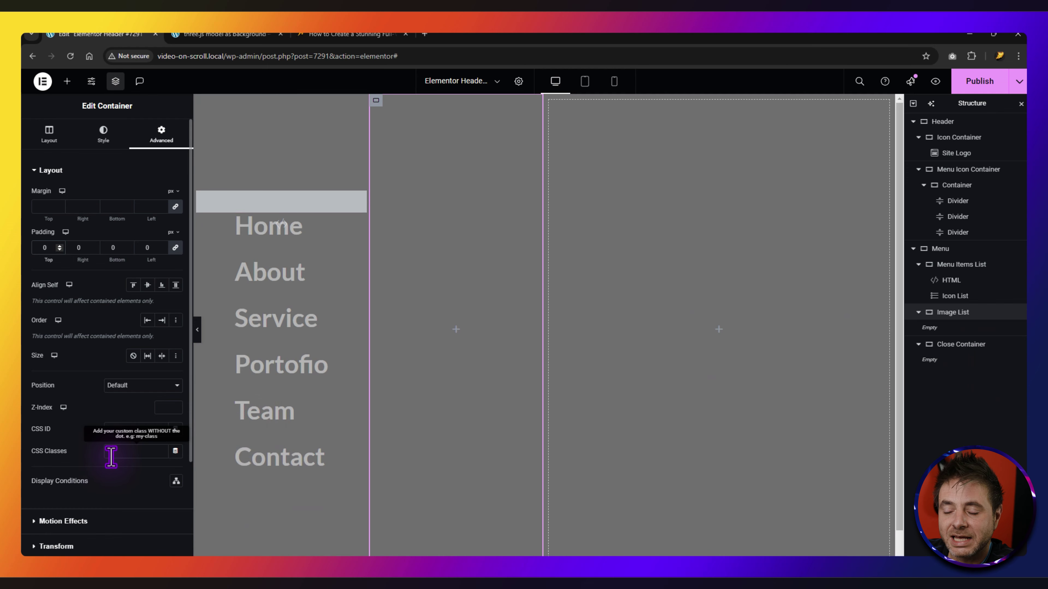
Copy the class name reboot-menu-right from the tutorial article and assign it as the Image List container's CSS class.
{"action": "left_click", "coordinate": [314, 35]}
{"action": "left_click_drag", "start_coordinate": [239, 344], "coordinate": [160, 345]}
{"action": "key", "text": "ctrl+c"}
{"action": "left_click", "coordinate": [96, 34]}
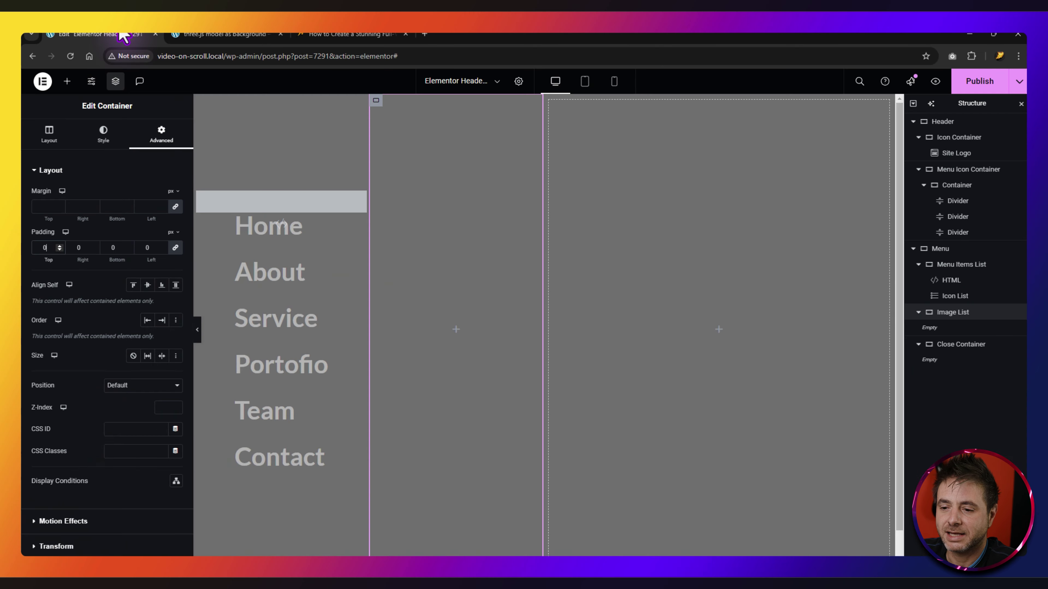
{"action": "left_click", "coordinate": [118, 451]}
{"action": "key", "text": "ctrl+v"}
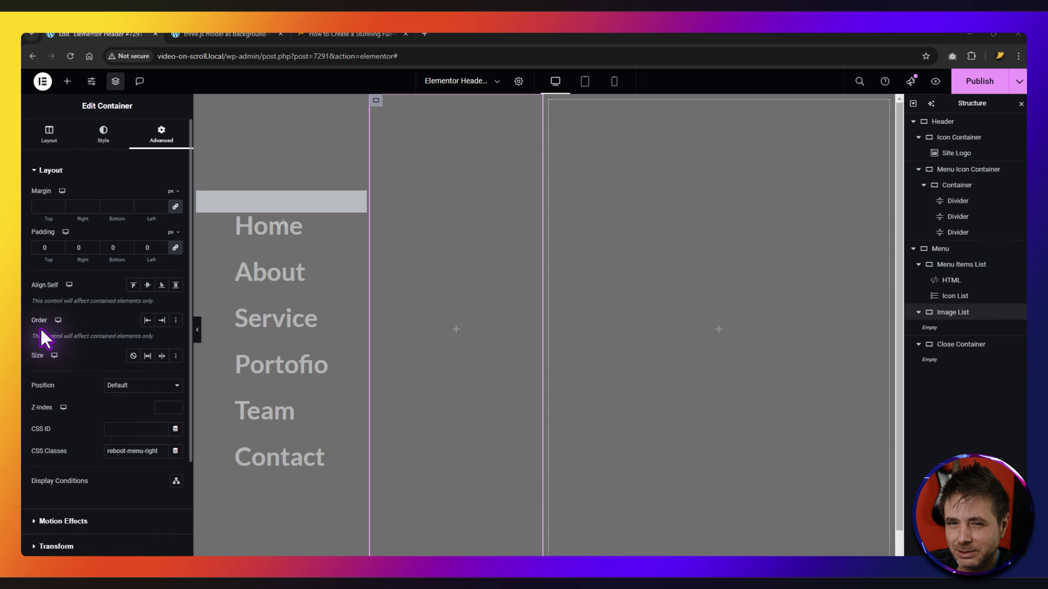
Check the finished menu on the demo page, and add a Spacer widget with 100 vh space to the Image List container.
{"action": "left_click", "coordinate": [194, 34]}
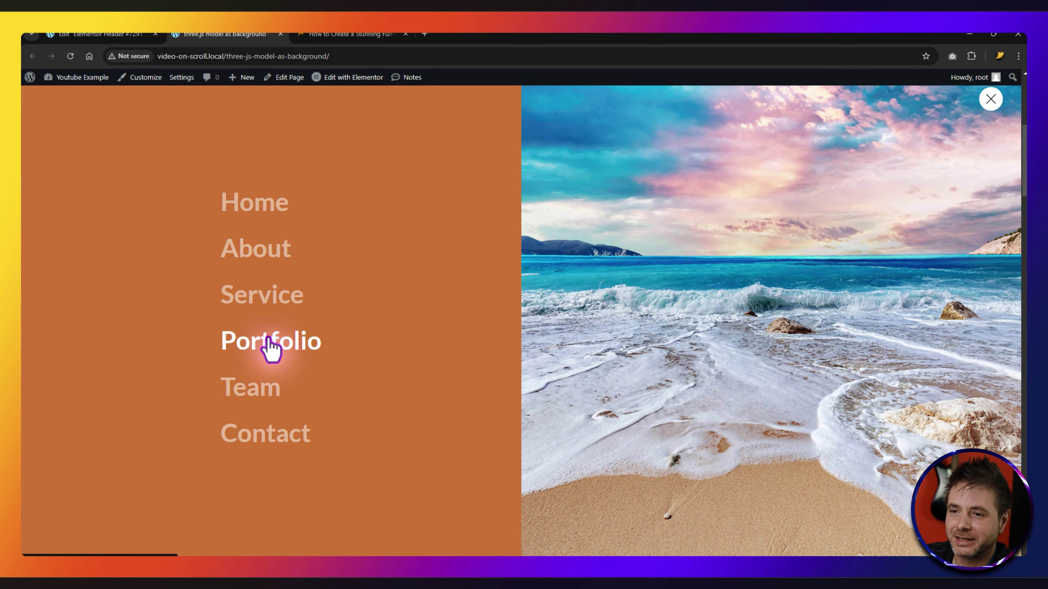
{"action": "key", "text": "ctrl+Page_Up"}
{"action": "left_click", "coordinate": [68, 82]}
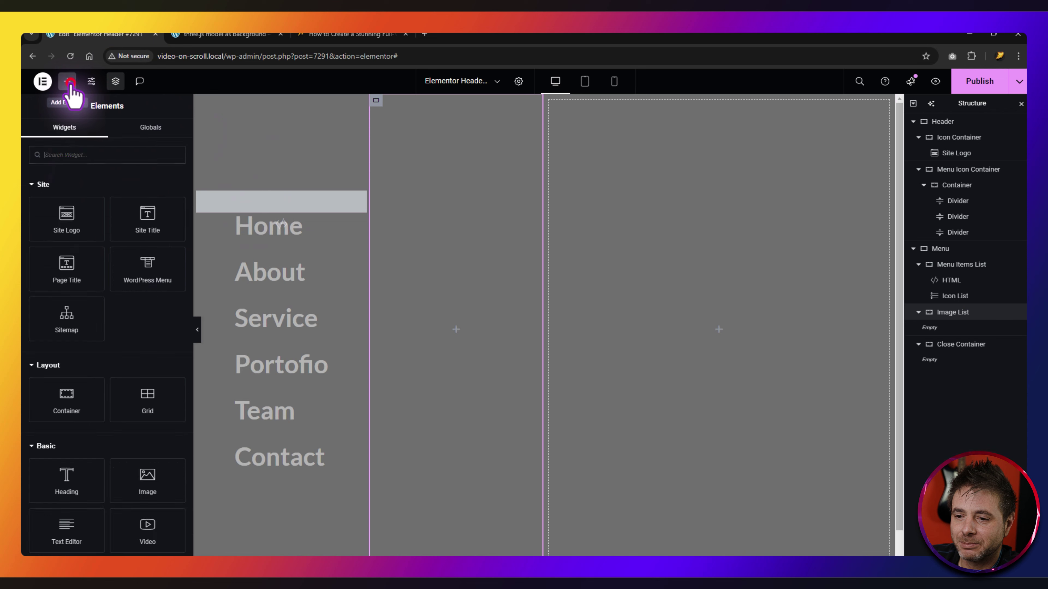
{"action": "scroll", "coordinate": [98, 449], "scroll_direction": "down", "scroll_amount": 3}
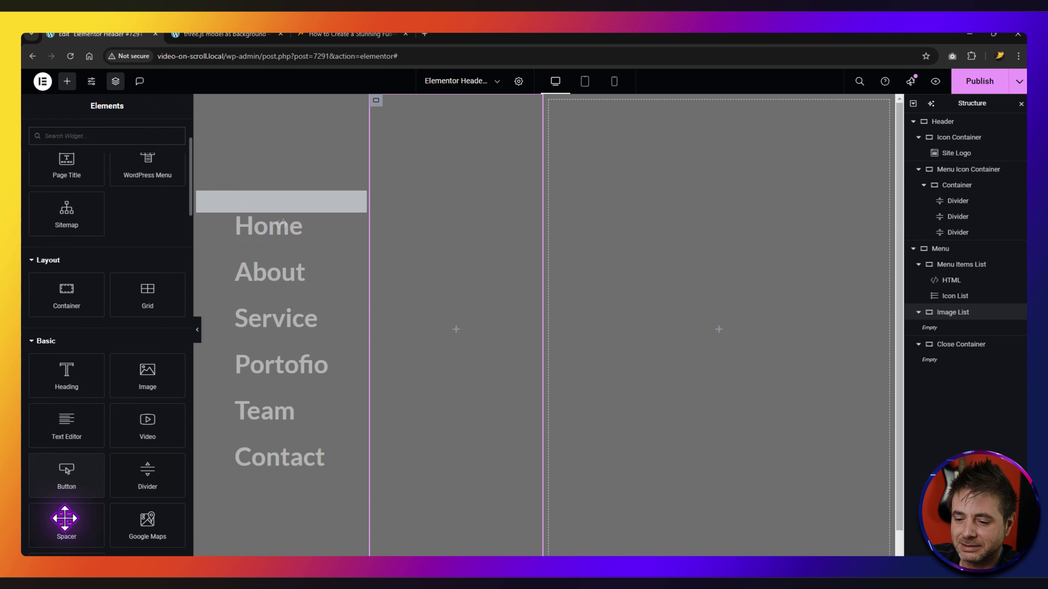
{"action": "left_click_drag", "start_coordinate": [65, 521], "coordinate": [455, 340]}
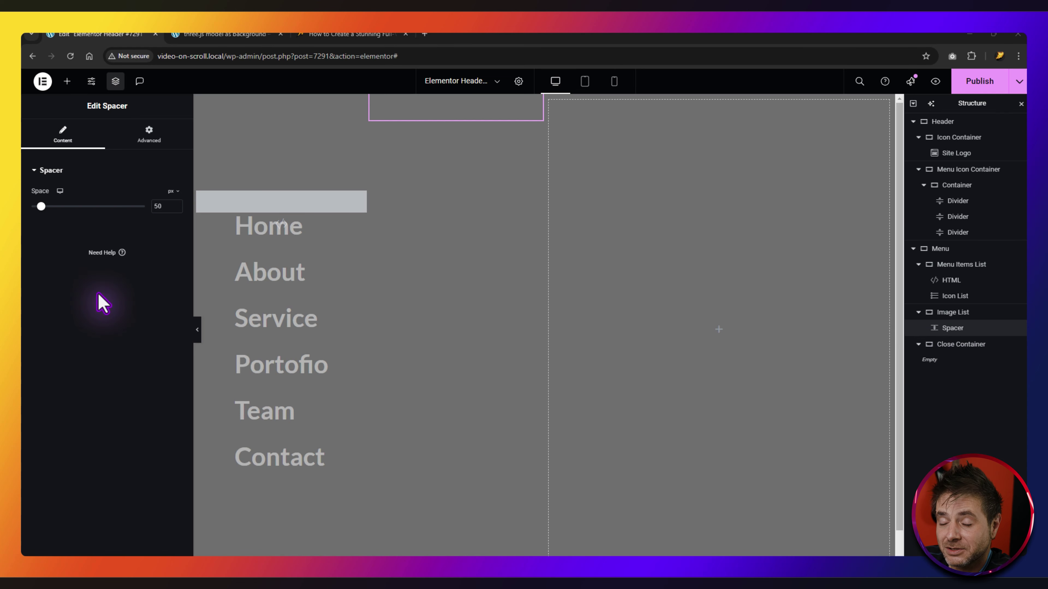
{"action": "left_click", "coordinate": [174, 191]}
{"action": "left_click", "coordinate": [174, 235]}
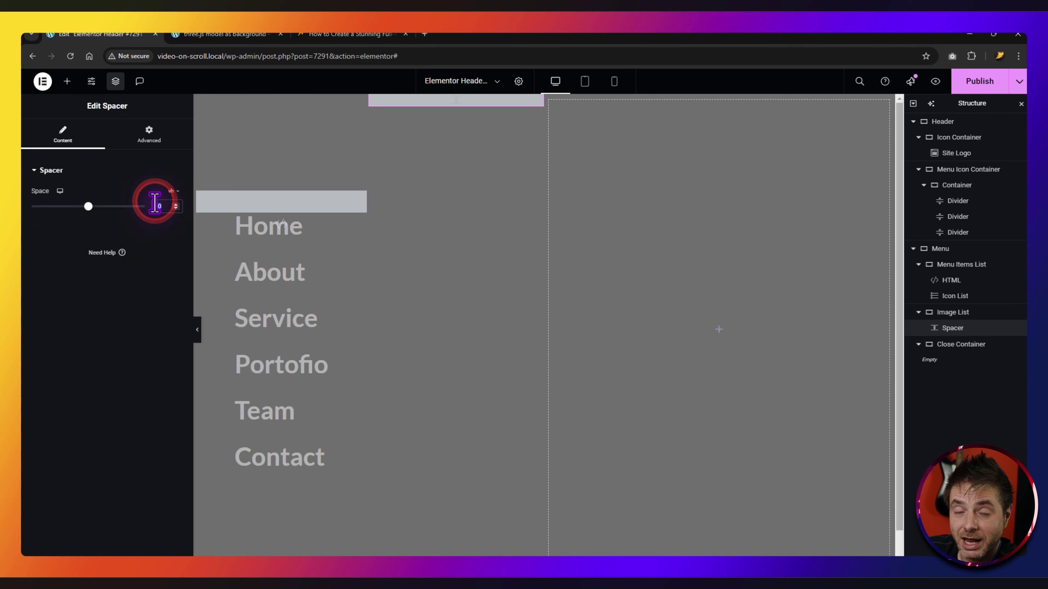
{"action": "type", "text": "100"}
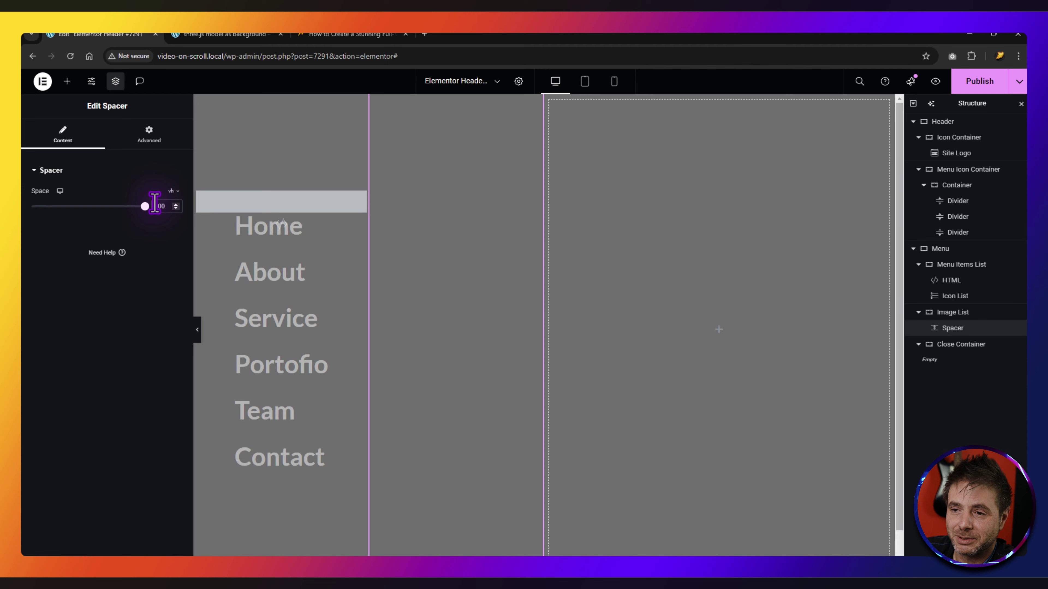
Set the spacer's position to Absolute.
{"action": "left_click", "coordinate": [150, 139]}
{"action": "scroll", "coordinate": [95, 300], "scroll_direction": "down", "scroll_amount": 6}
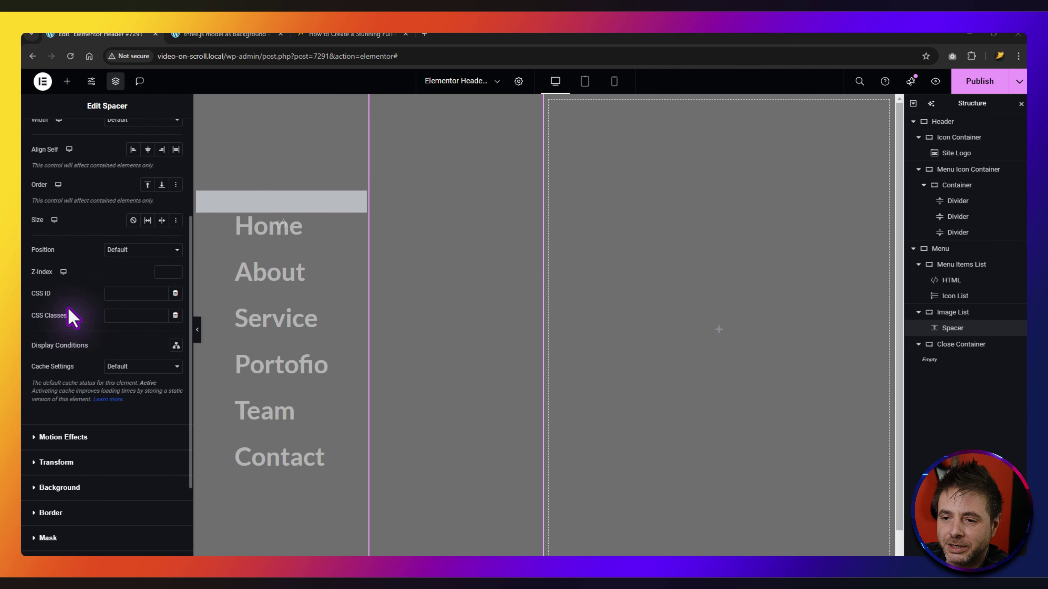
{"action": "left_click", "coordinate": [124, 249]}
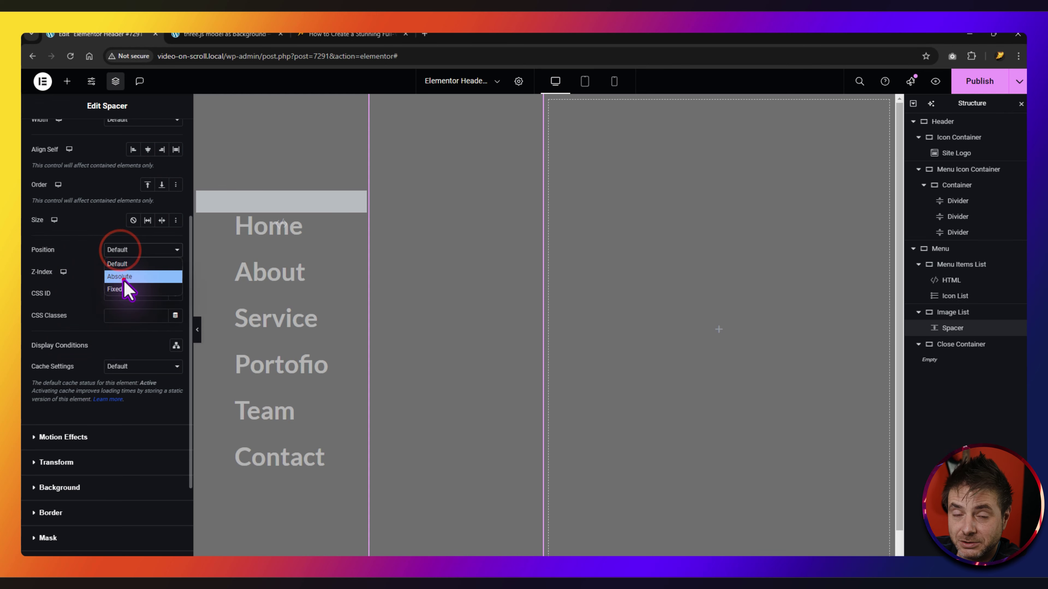
{"action": "left_click", "coordinate": [123, 276]}
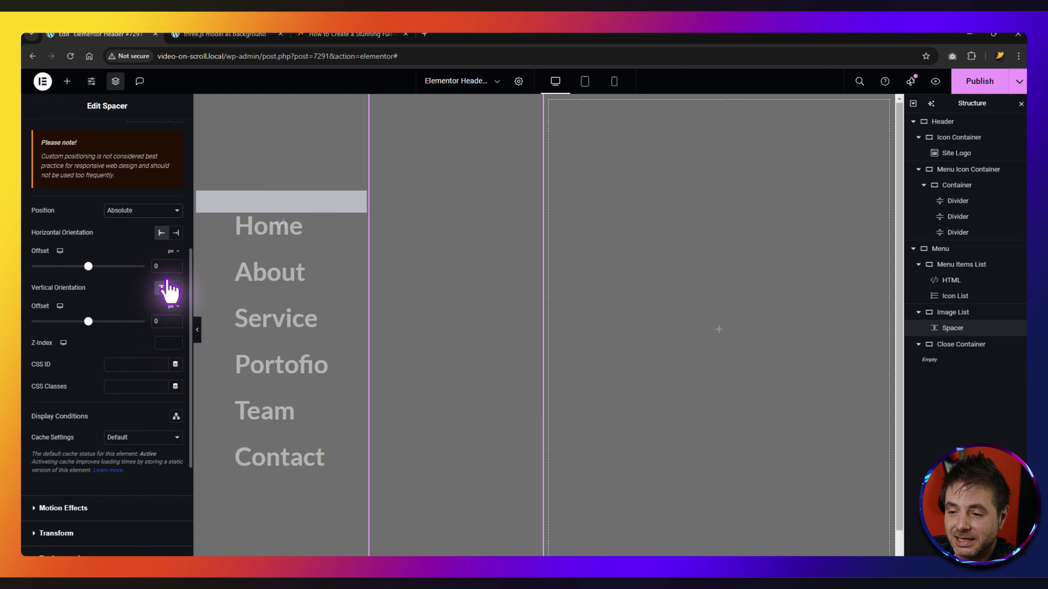
Give the spacer a classic background using the thick-fog-on-the-mountain autumn field image from the media library.
{"action": "scroll", "coordinate": [110, 343], "scroll_direction": "down", "scroll_amount": 4}
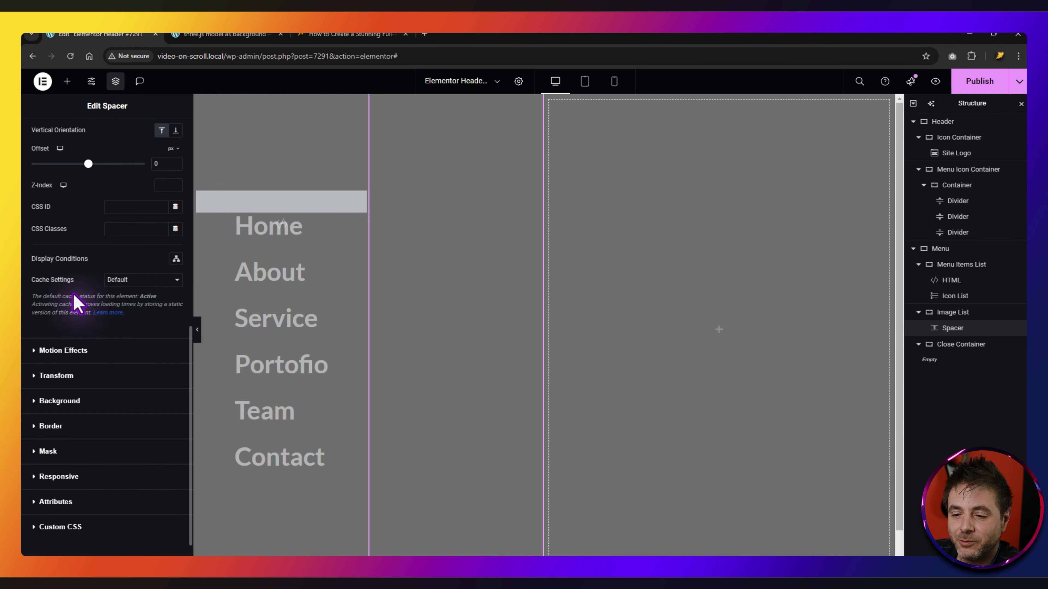
{"action": "left_click", "coordinate": [72, 403]}
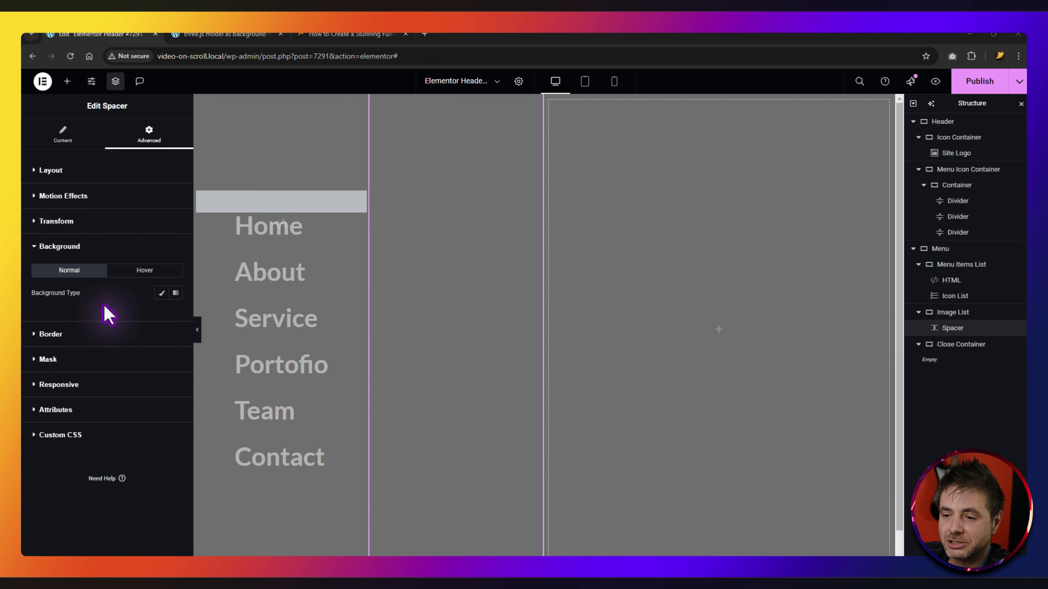
{"action": "left_click", "coordinate": [162, 294]}
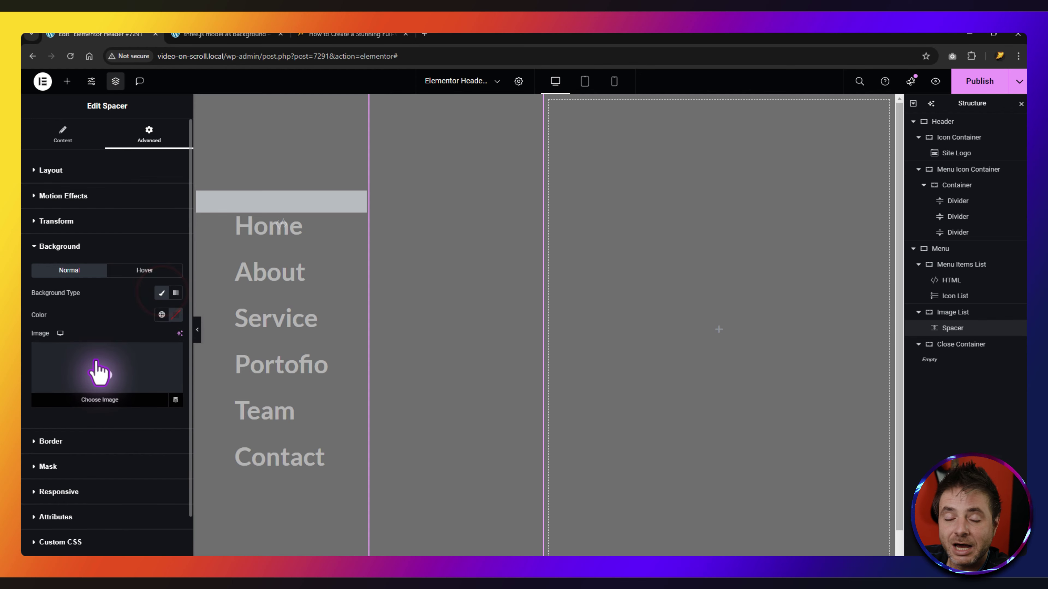
{"action": "left_click", "coordinate": [99, 373]}
{"action": "left_click", "coordinate": [727, 198]}
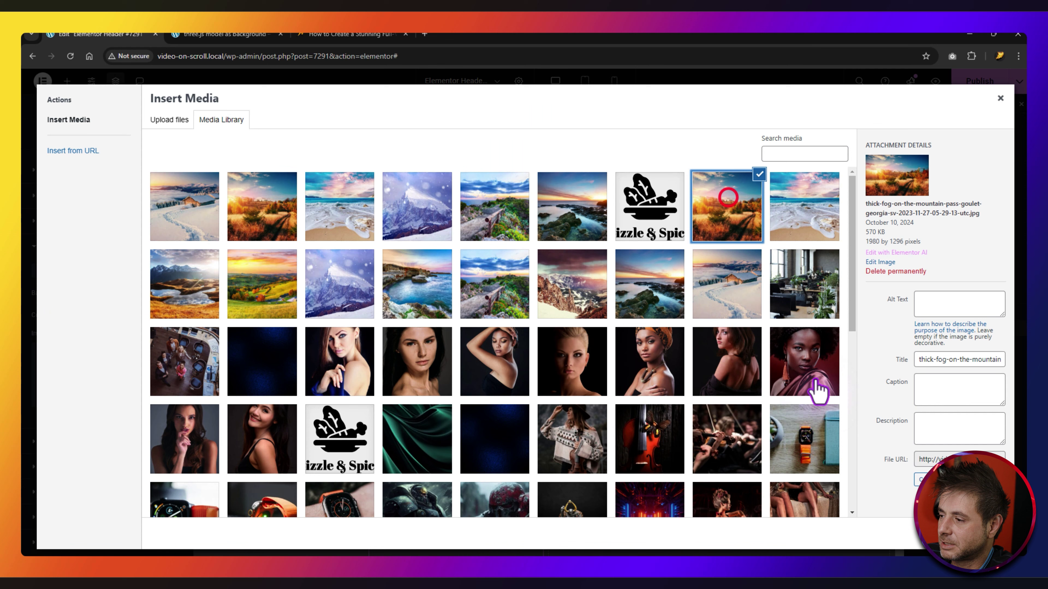
{"action": "left_click", "coordinate": [974, 534]}
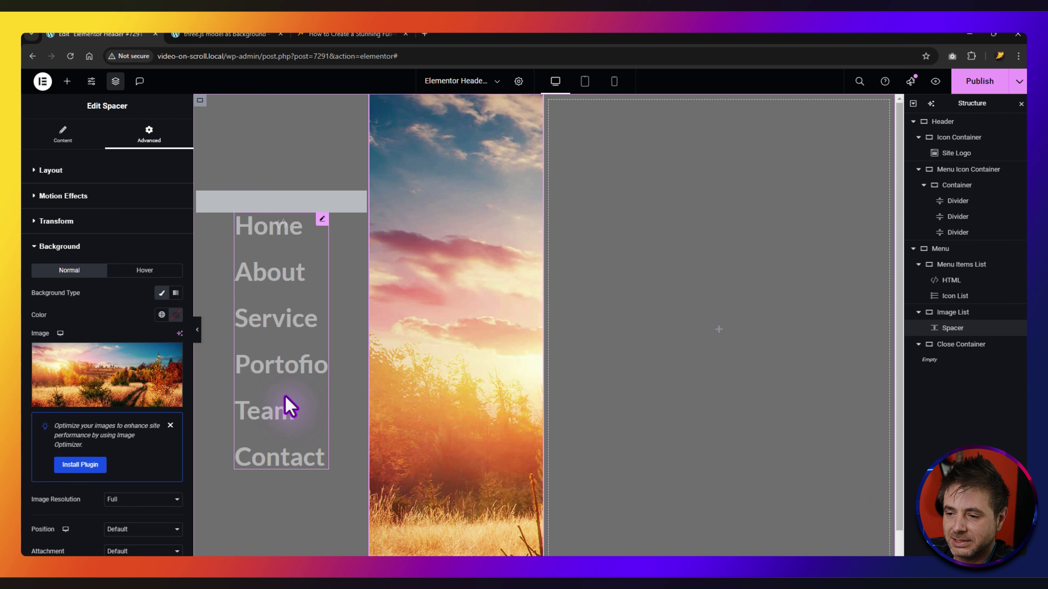
Set the spacer's background color to the orange-brown #AD7737.
{"action": "left_click", "coordinate": [177, 317]}
{"action": "left_click", "coordinate": [198, 382]}
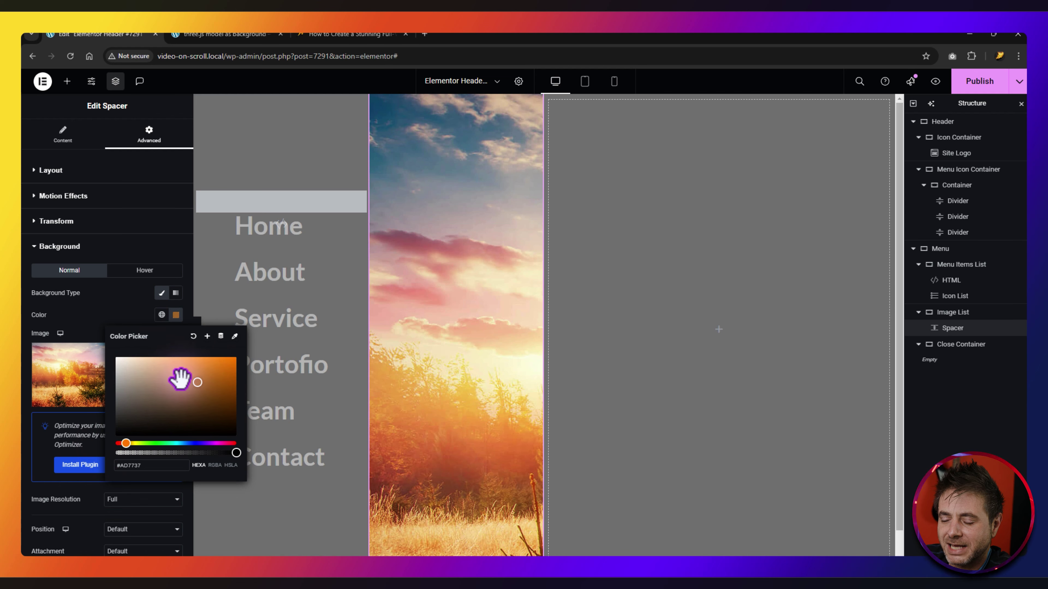
{"action": "left_click", "coordinate": [126, 311]}
Set the spacer's background image position to Center Center and its display size to Cover.
{"action": "scroll", "coordinate": [81, 484], "scroll_direction": "down", "scroll_amount": 3}
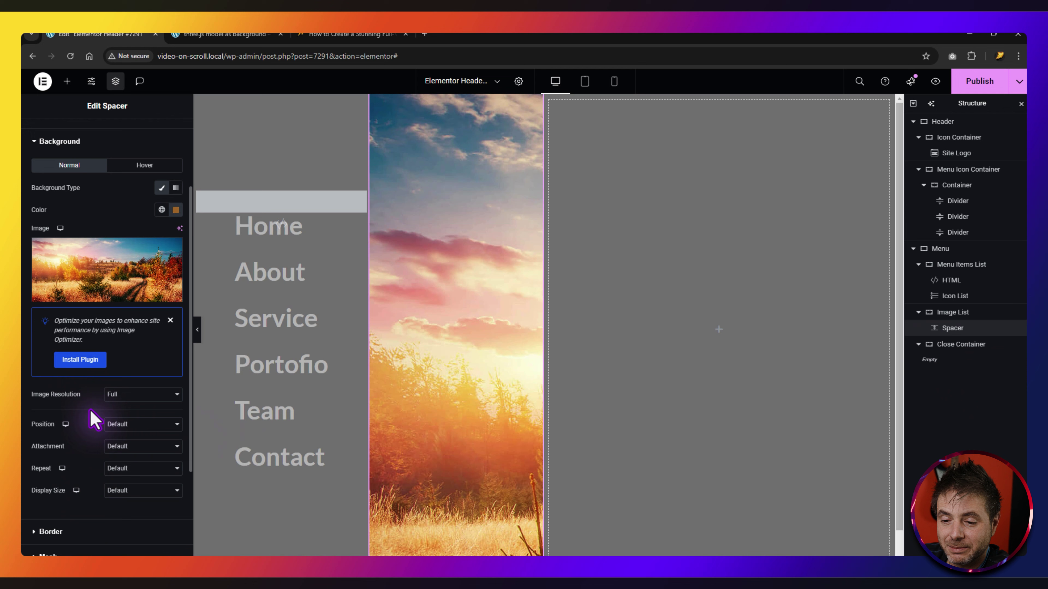
{"action": "left_click", "coordinate": [144, 426]}
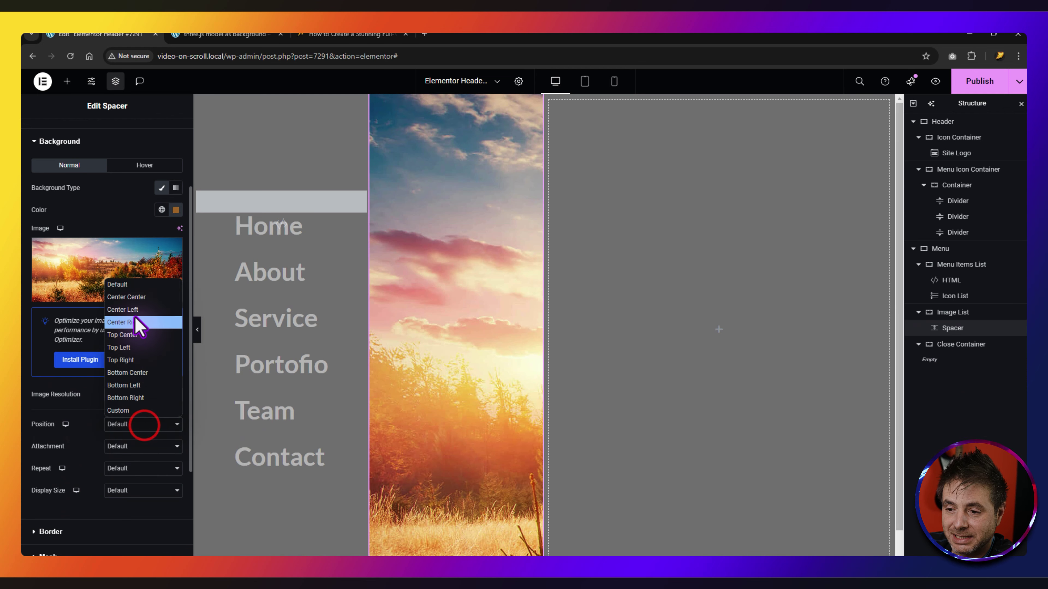
{"action": "left_click", "coordinate": [134, 299]}
{"action": "left_click", "coordinate": [122, 457]}
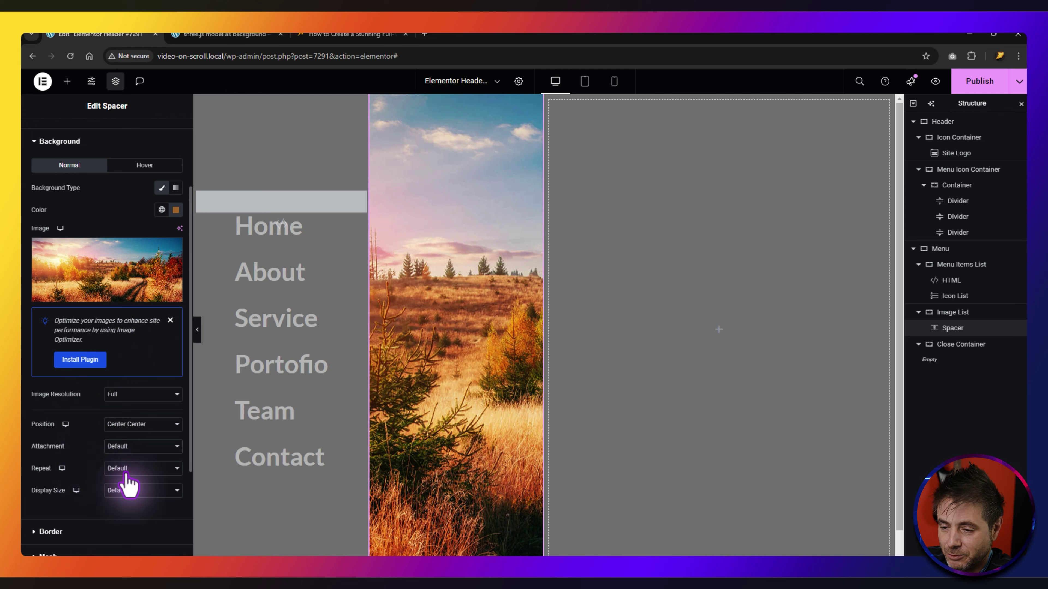
{"action": "left_click", "coordinate": [114, 492]}
{"action": "left_click", "coordinate": [115, 531]}
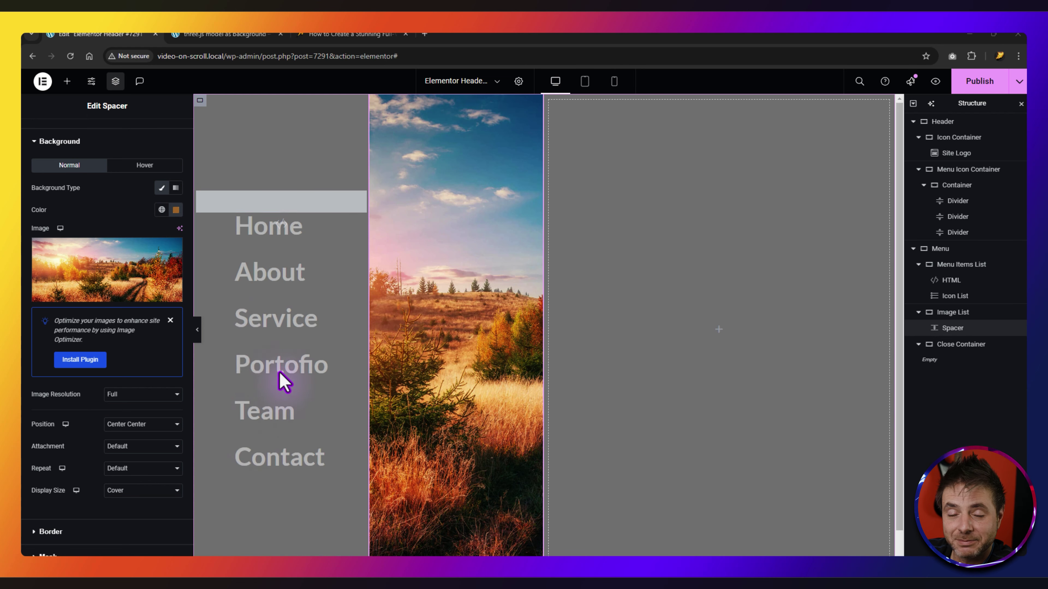
Duplicate the spacer until the Image List container holds six spacers.
{"action": "right_click", "coordinate": [957, 330]}
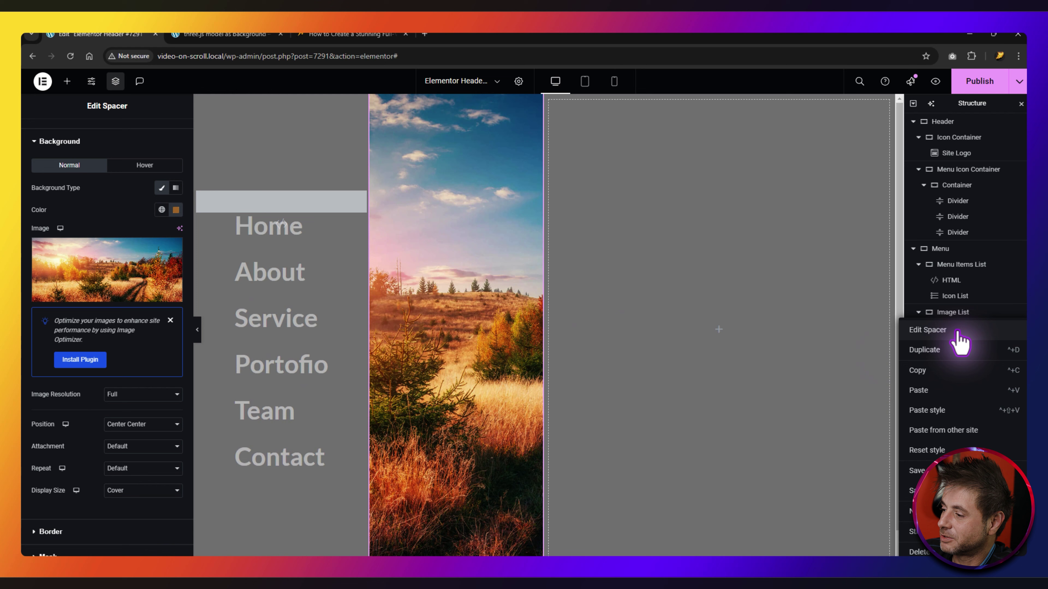
{"action": "left_click", "coordinate": [945, 350]}
{"action": "right_click", "coordinate": [936, 351]}
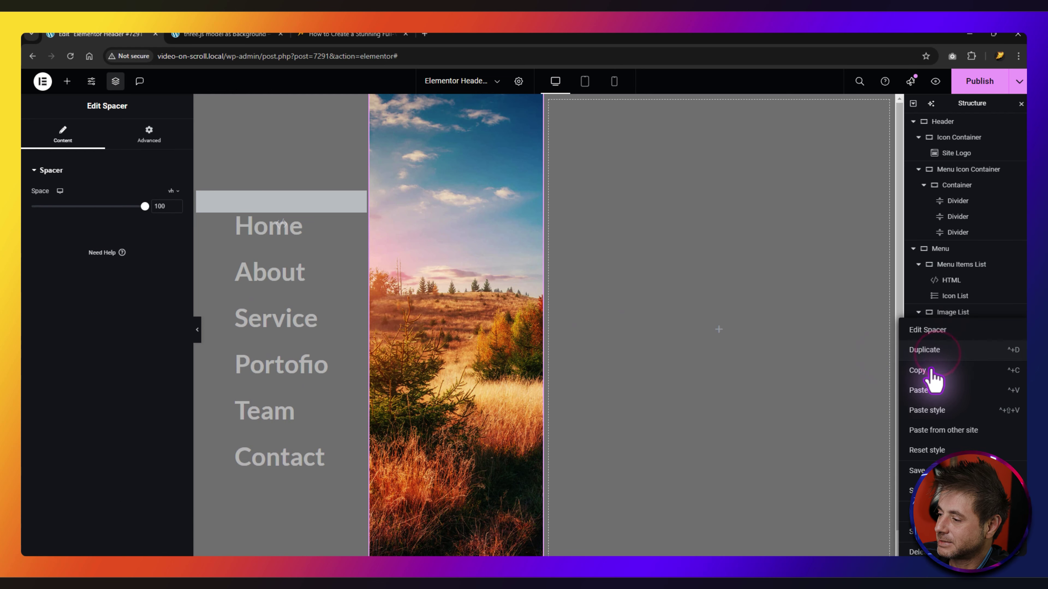
{"action": "left_click", "coordinate": [945, 390]}
{"action": "right_click", "coordinate": [954, 398]}
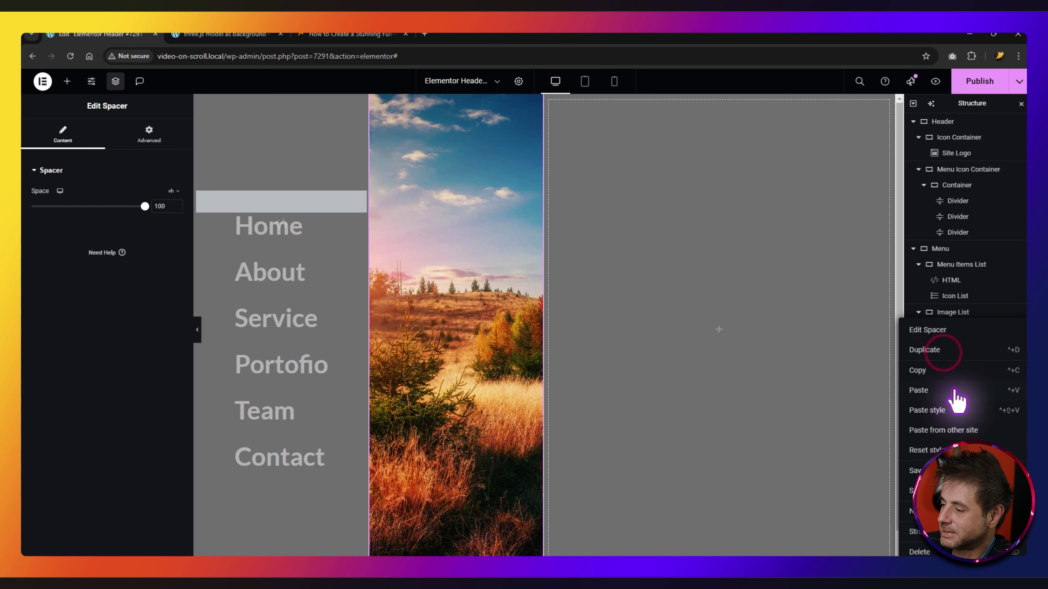
{"action": "left_click", "coordinate": [939, 353]}
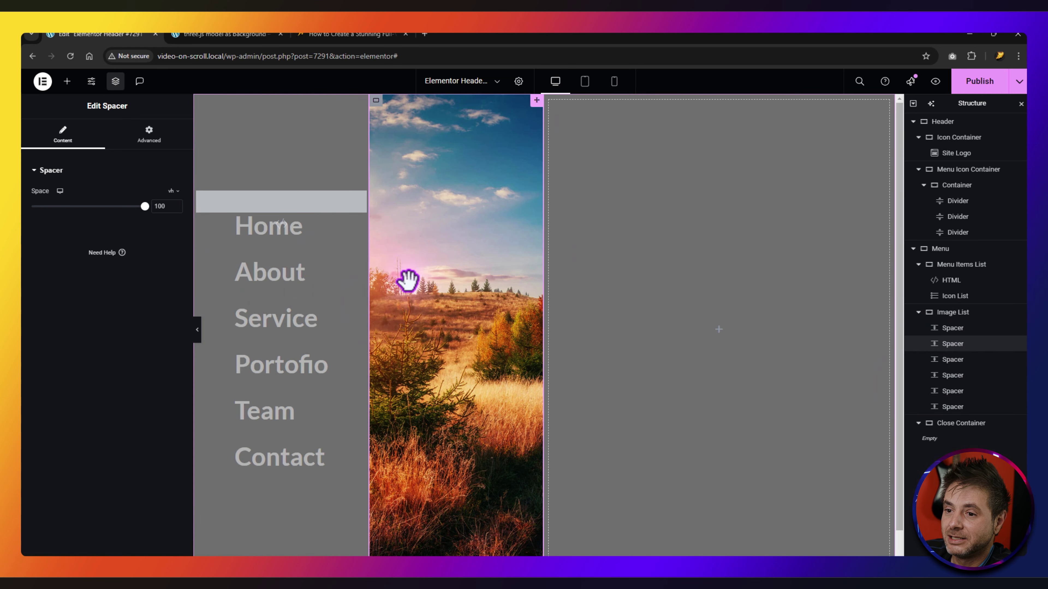
Replace the second spacer's background image with the summer-beach-in-greece Myrtos beach photo from the media library.
{"action": "left_click", "coordinate": [147, 136]}
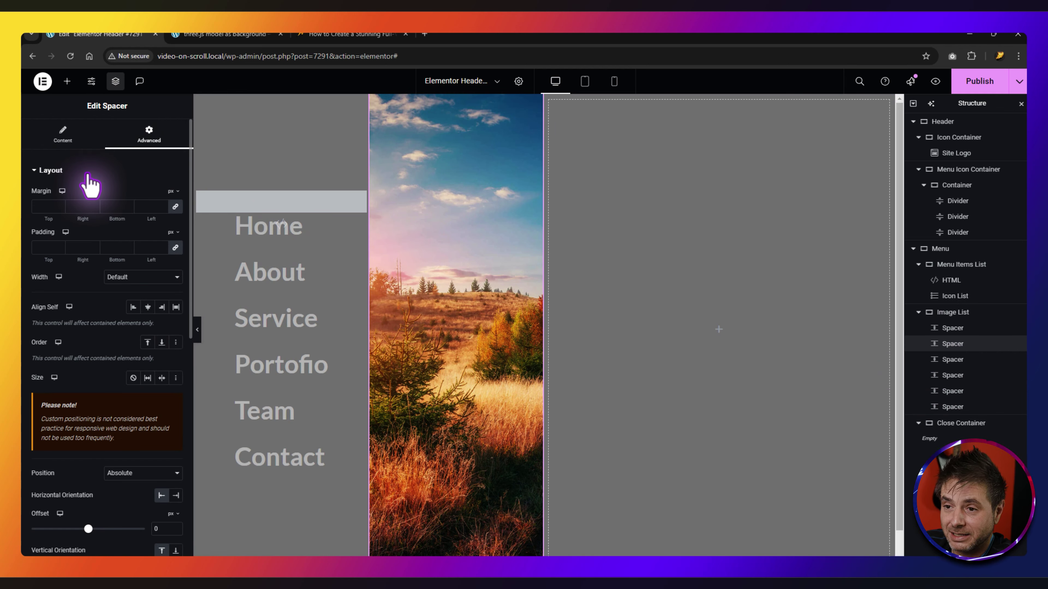
{"action": "scroll", "coordinate": [140, 289], "scroll_direction": "down", "scroll_amount": 6}
{"action": "left_click", "coordinate": [62, 497]}
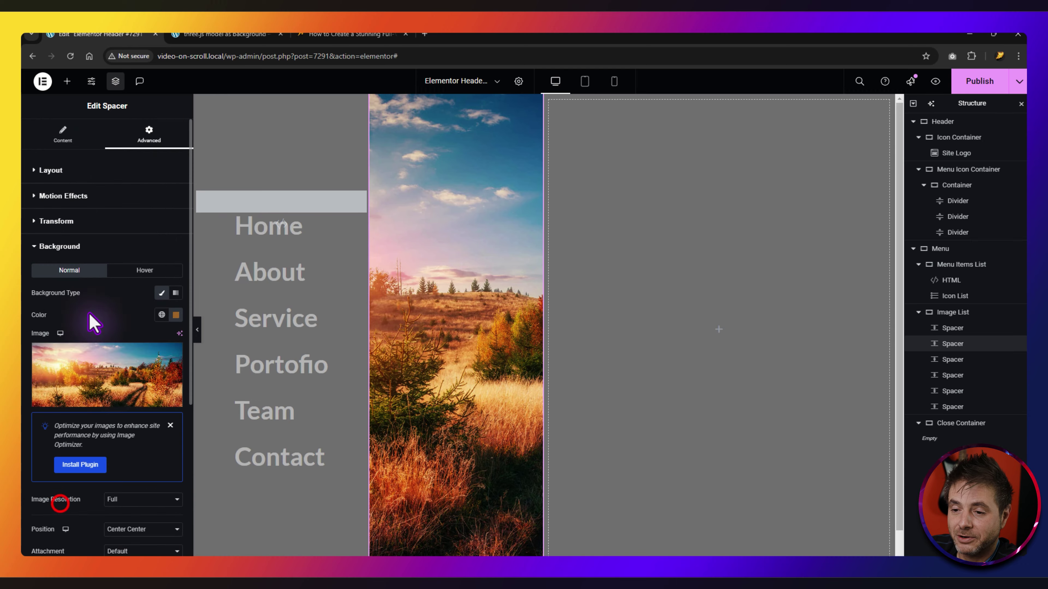
{"action": "left_click", "coordinate": [124, 384]}
{"action": "left_click", "coordinate": [803, 211]}
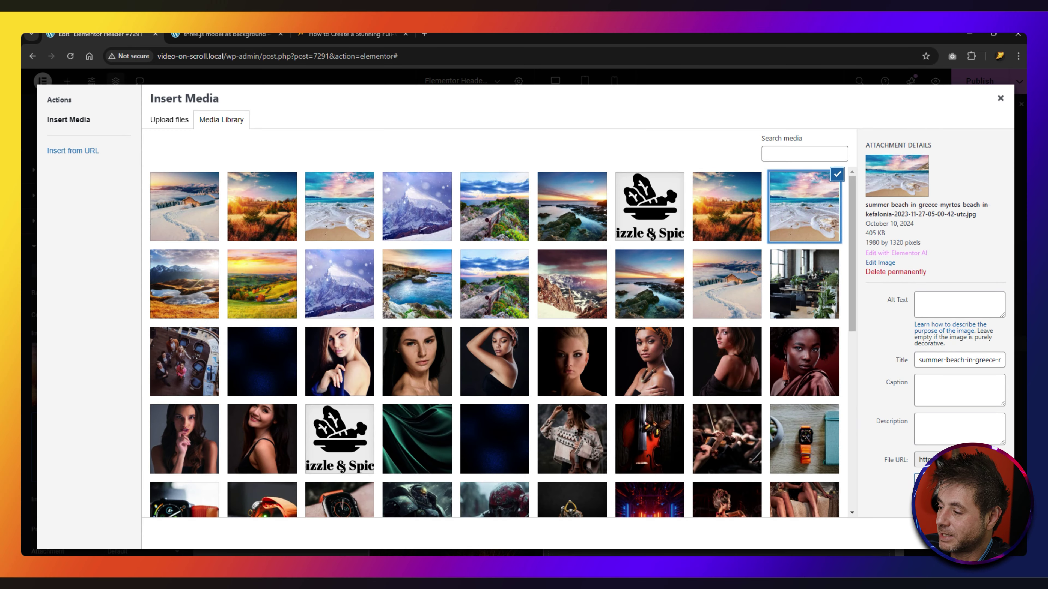
{"action": "left_click", "coordinate": [977, 534]}
Set the second spacer's background color to the blue #375FAD.
{"action": "left_click", "coordinate": [175, 314]}
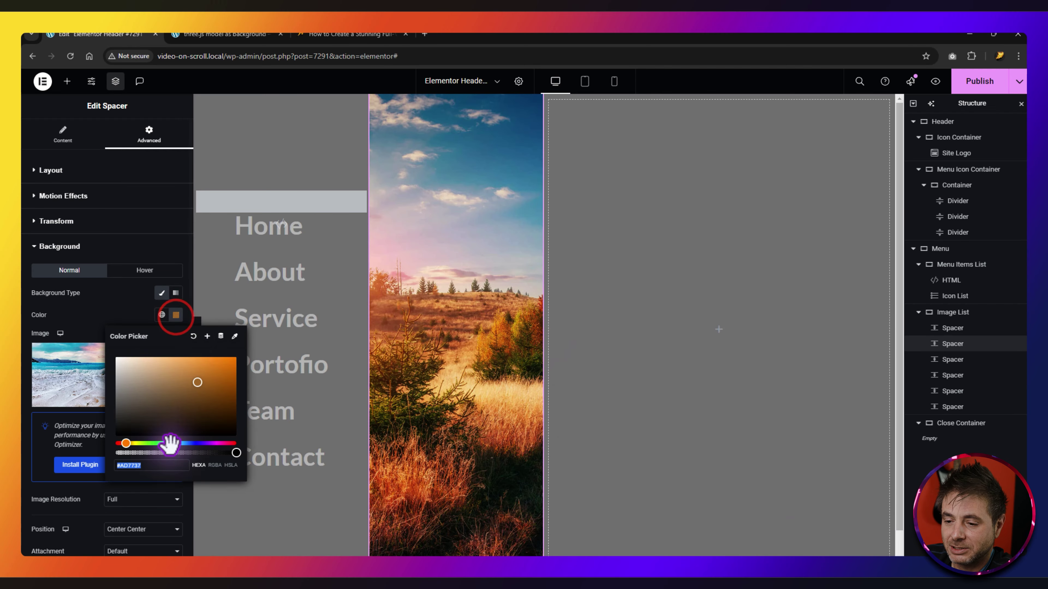
{"action": "left_click_drag", "start_coordinate": [126, 444], "coordinate": [188, 443]}
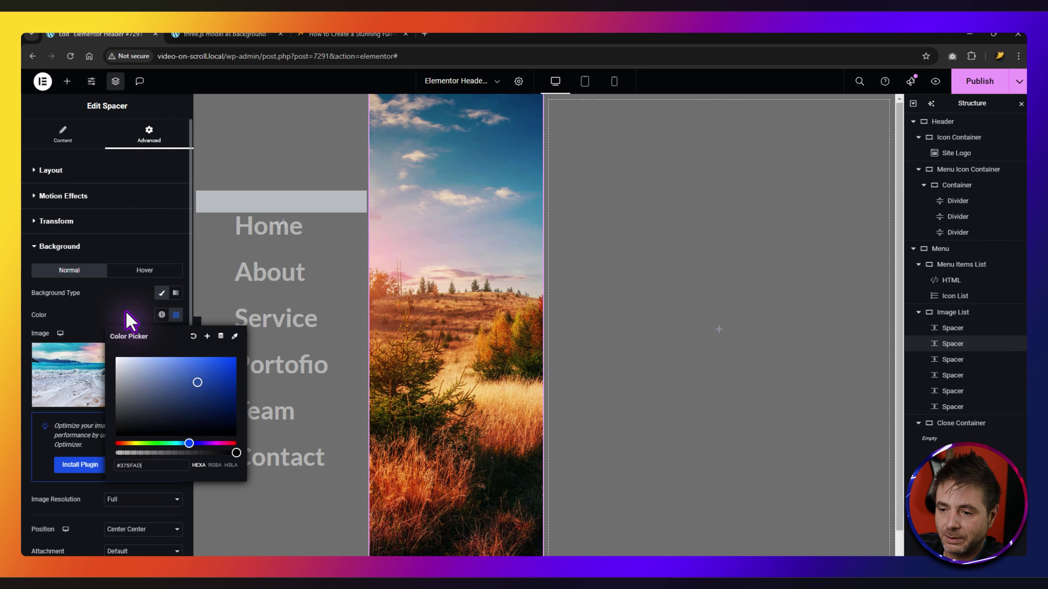
{"action": "left_click", "coordinate": [129, 320]}
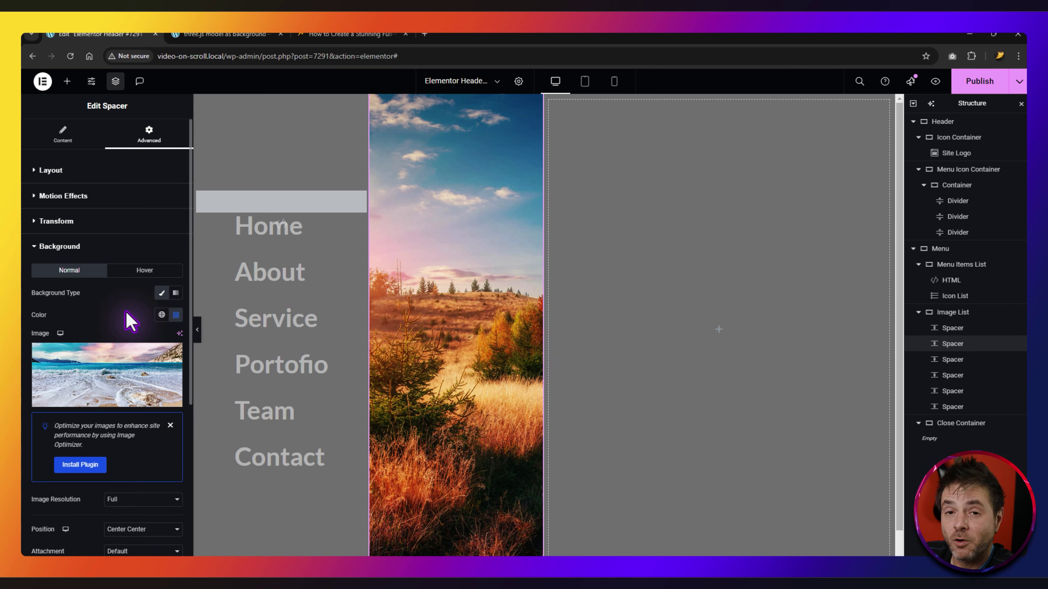
Replace the third spacer's background image with the snowy blue mountain peak photo from the media library.
{"action": "left_click", "coordinate": [954, 361]}
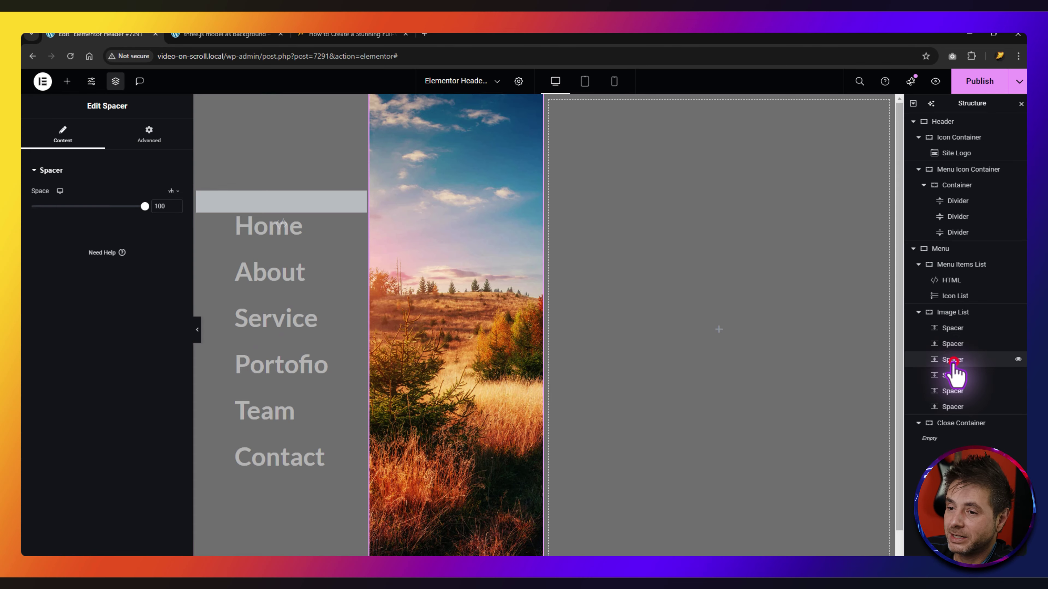
{"action": "left_click", "coordinate": [148, 133]}
{"action": "left_click", "coordinate": [117, 357]}
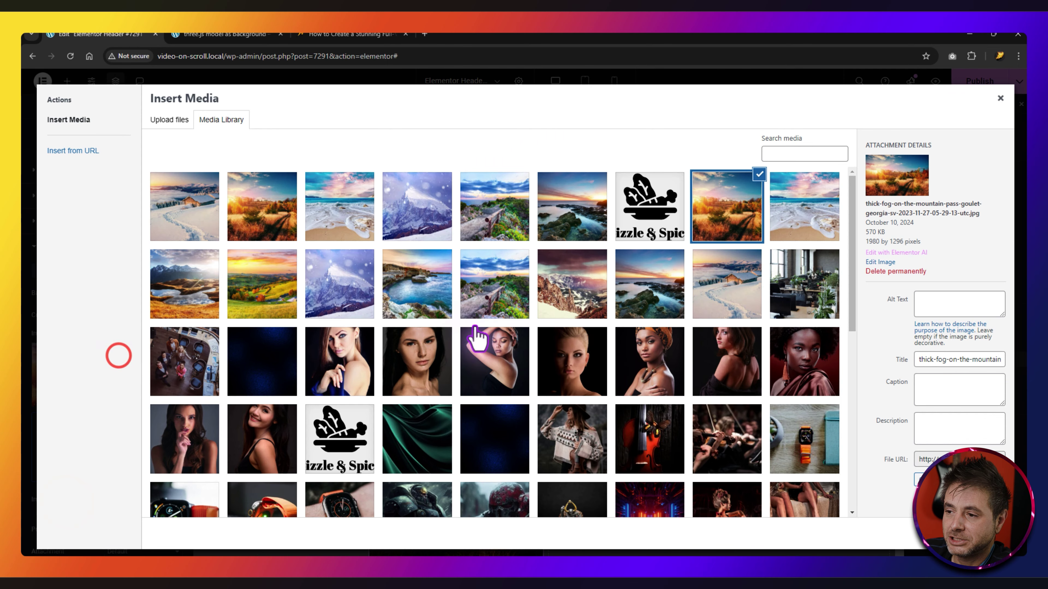
{"action": "double_click", "coordinate": [425, 215]}
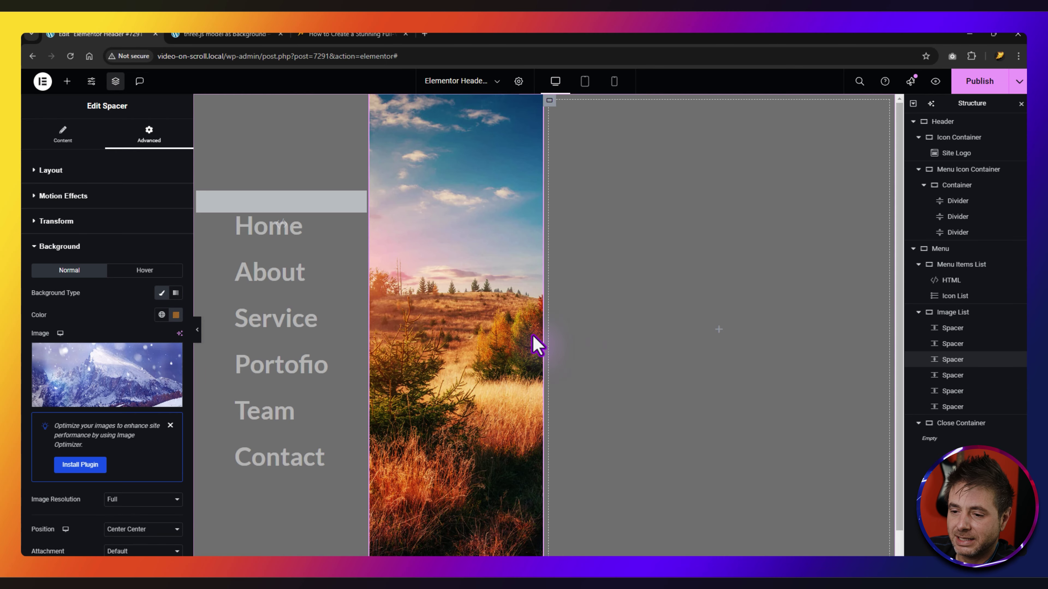
Set the third spacer's background color to the light blue #4A95B9.
{"action": "scroll", "coordinate": [124, 289], "scroll_direction": "down", "scroll_amount": 3}
{"action": "left_click", "coordinate": [175, 209]}
{"action": "left_click", "coordinate": [182, 338]}
{"action": "left_click", "coordinate": [193, 282]}
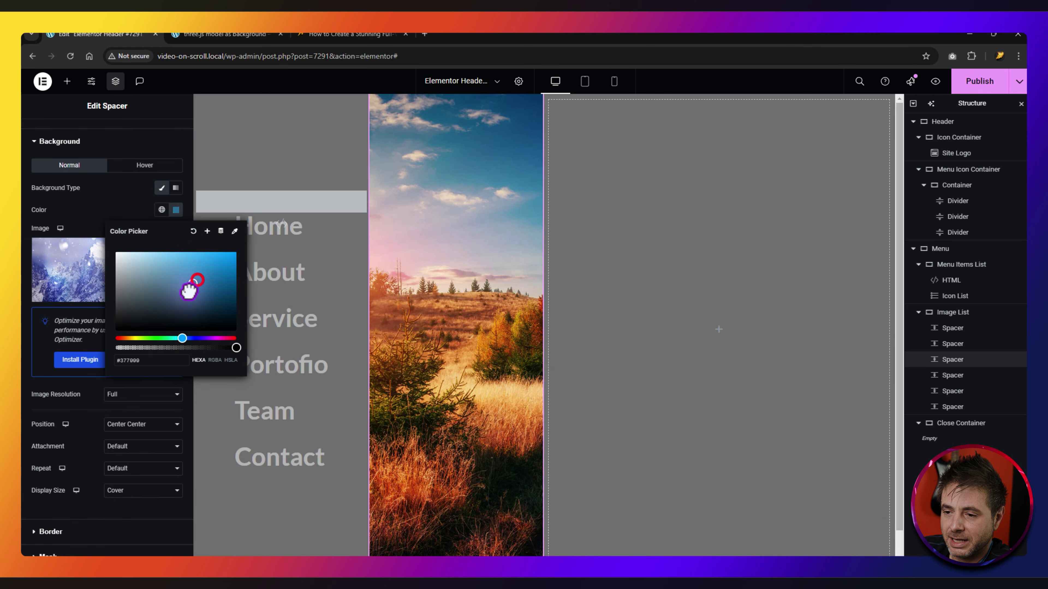
{"action": "left_click_drag", "start_coordinate": [187, 283], "coordinate": [188, 274]}
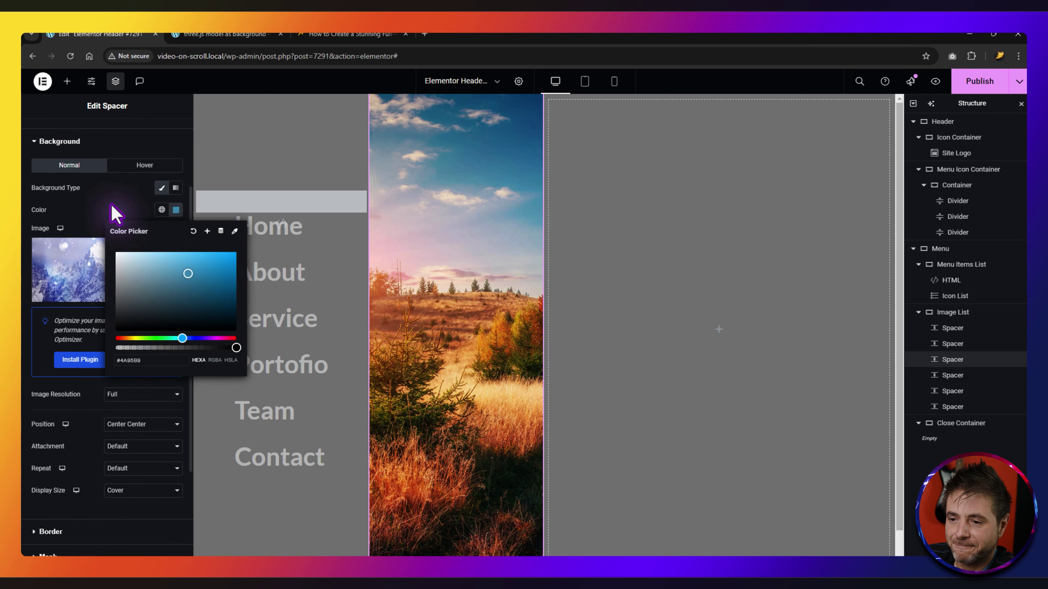
Give the fourth spacer the stunning-vineyards-landscape background image and the orange background color #E46A1F.
{"action": "left_click", "coordinate": [951, 376]}
{"action": "left_click", "coordinate": [149, 134]}
{"action": "left_click", "coordinate": [86, 397]}
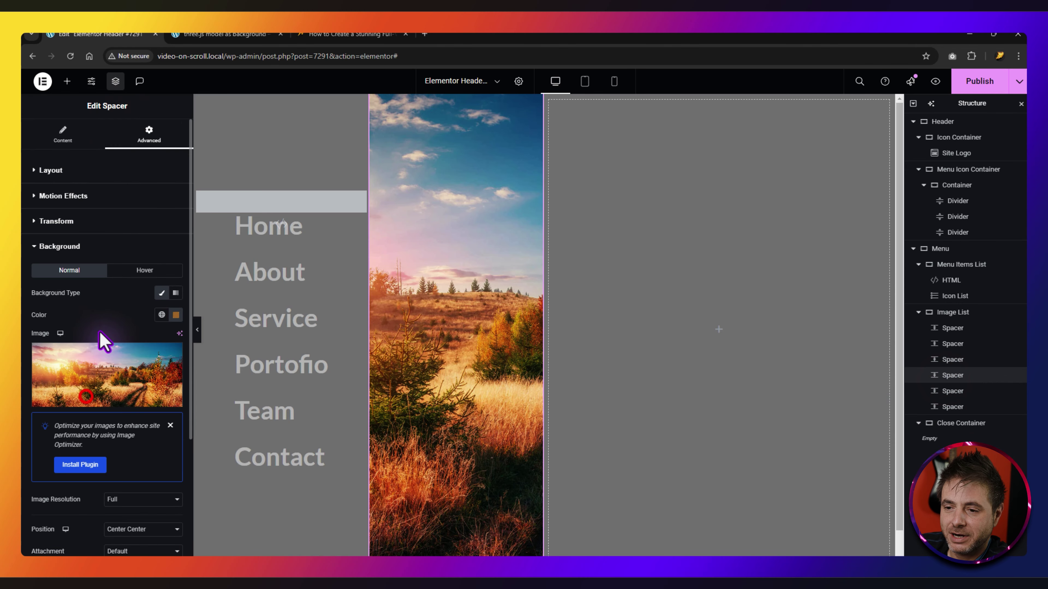
{"action": "left_click", "coordinate": [130, 375]}
{"action": "left_click", "coordinate": [264, 287]}
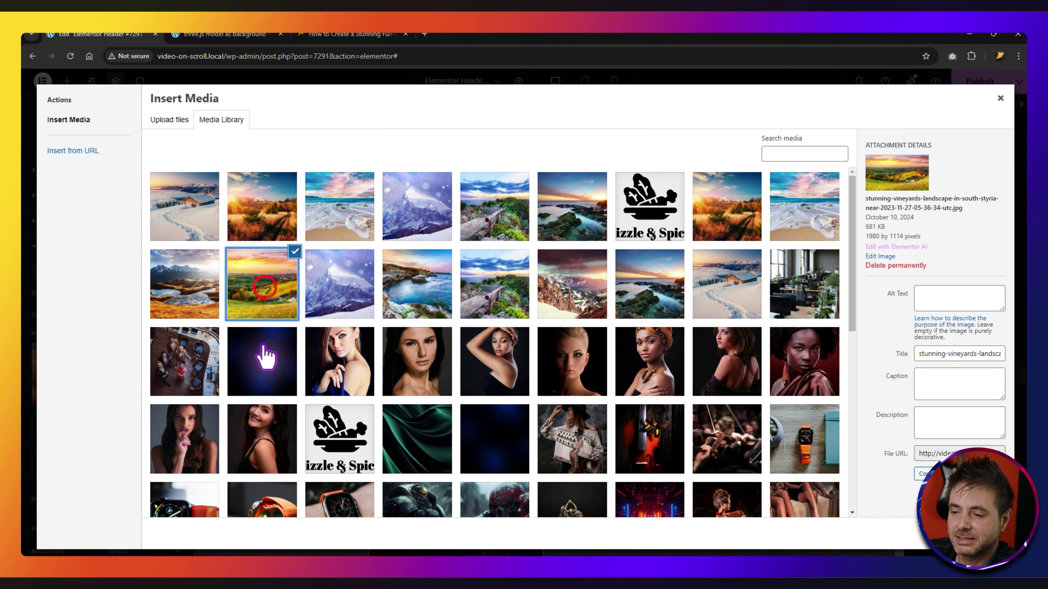
{"action": "left_click", "coordinate": [982, 534]}
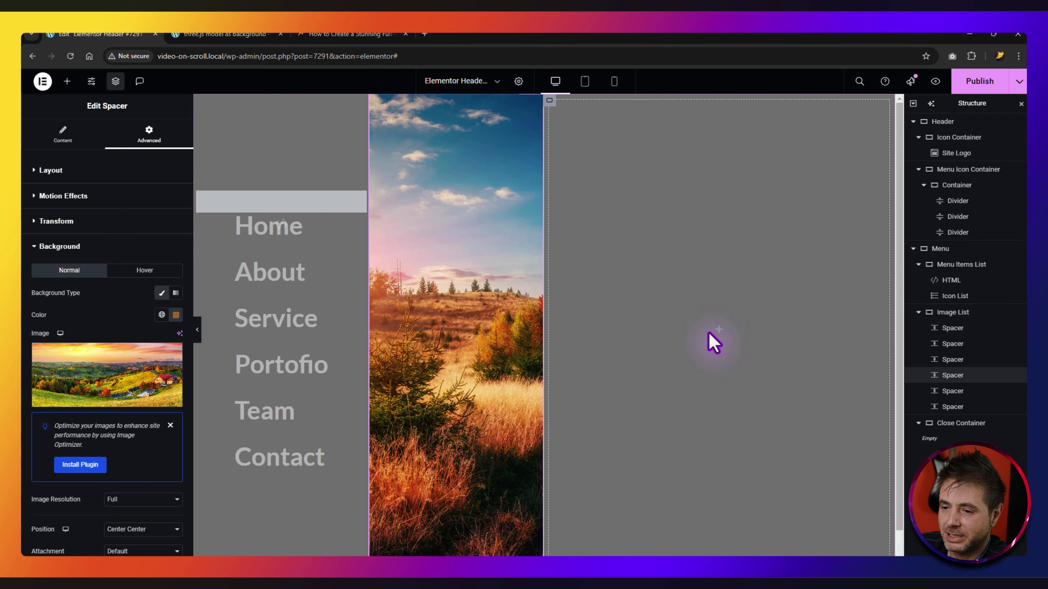
{"action": "left_click", "coordinate": [176, 316]}
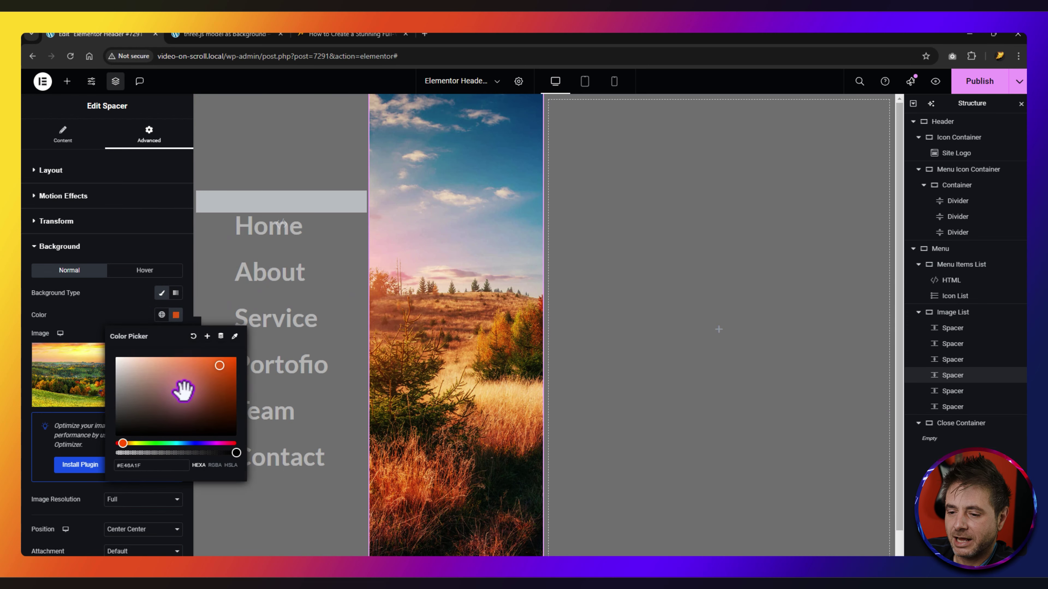
{"action": "left_click", "coordinate": [817, 409]}
Replace the fifth spacer's background image with the picturesque-seascape-with-cliffs photo from the media library.
{"action": "left_click", "coordinate": [150, 136]}
{"action": "scroll", "coordinate": [130, 404], "scroll_direction": "down", "scroll_amount": 5}
{"action": "left_click", "coordinate": [65, 499]}
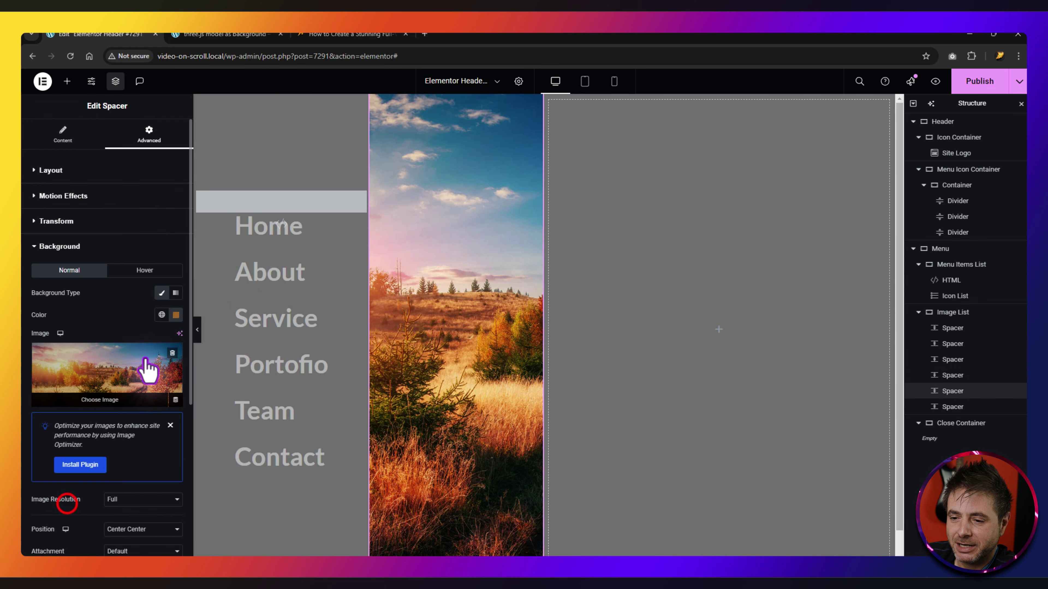
{"action": "left_click", "coordinate": [145, 367]}
{"action": "left_click", "coordinate": [432, 276]}
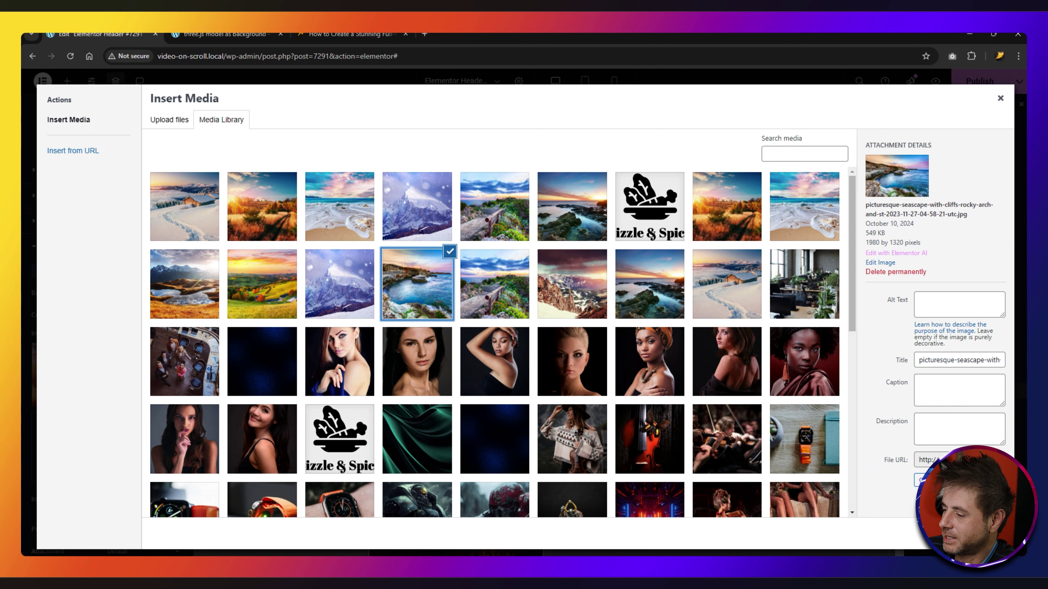
{"action": "left_click", "coordinate": [984, 533]}
Set the fifth spacer's background color to the green #37C53E.
{"action": "left_click", "coordinate": [176, 315]}
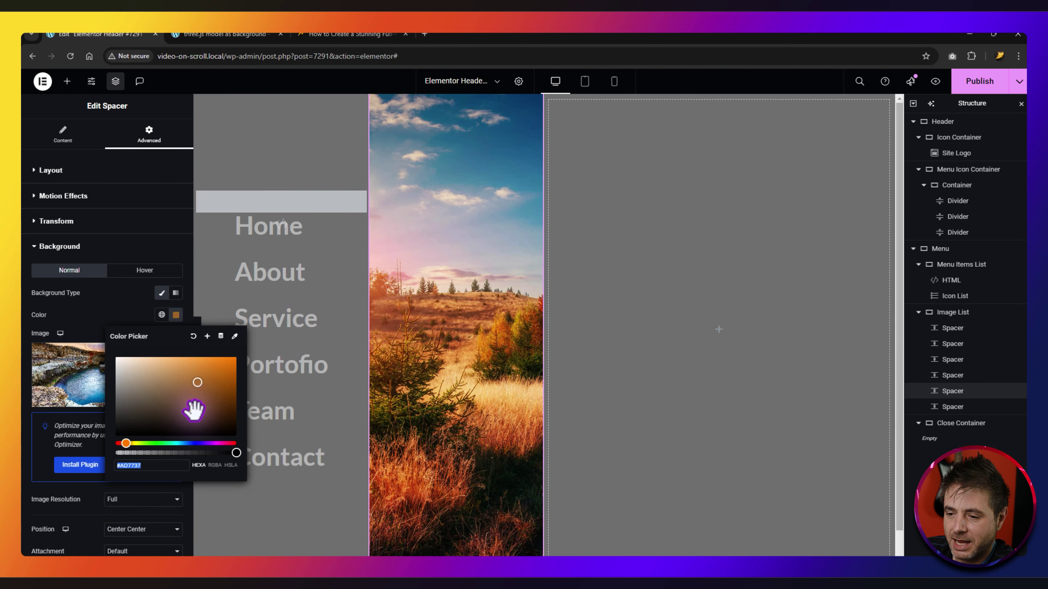
{"action": "left_click", "coordinate": [156, 444]}
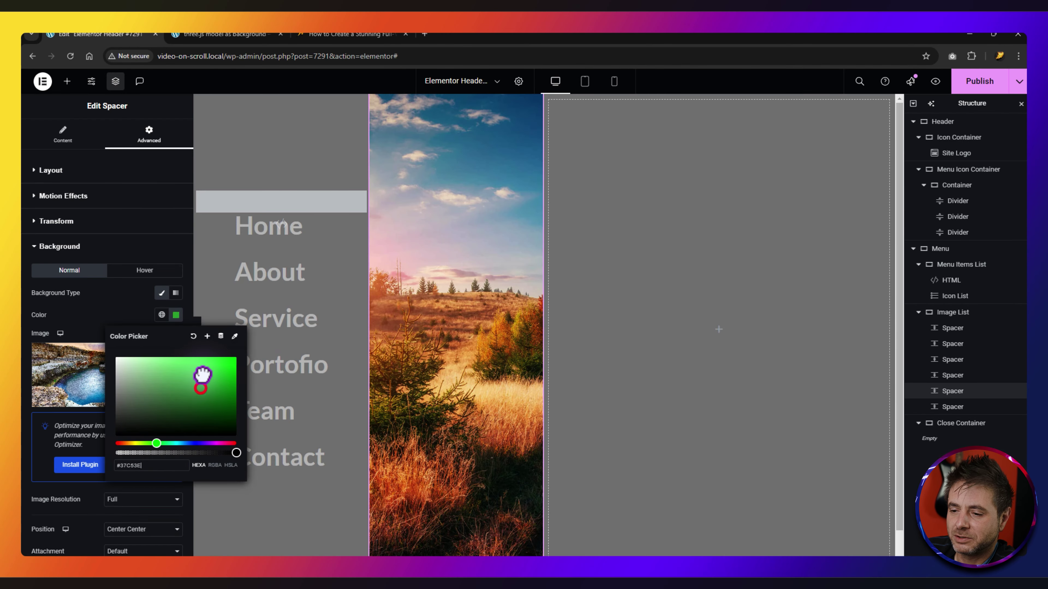
{"action": "left_click", "coordinate": [110, 305]}
Give the sixth spacer the beautiful-seascape background image and the purple background color #9765B4.
{"action": "left_click", "coordinate": [955, 408]}
{"action": "scroll", "coordinate": [93, 426], "scroll_direction": "down", "scroll_amount": 10}
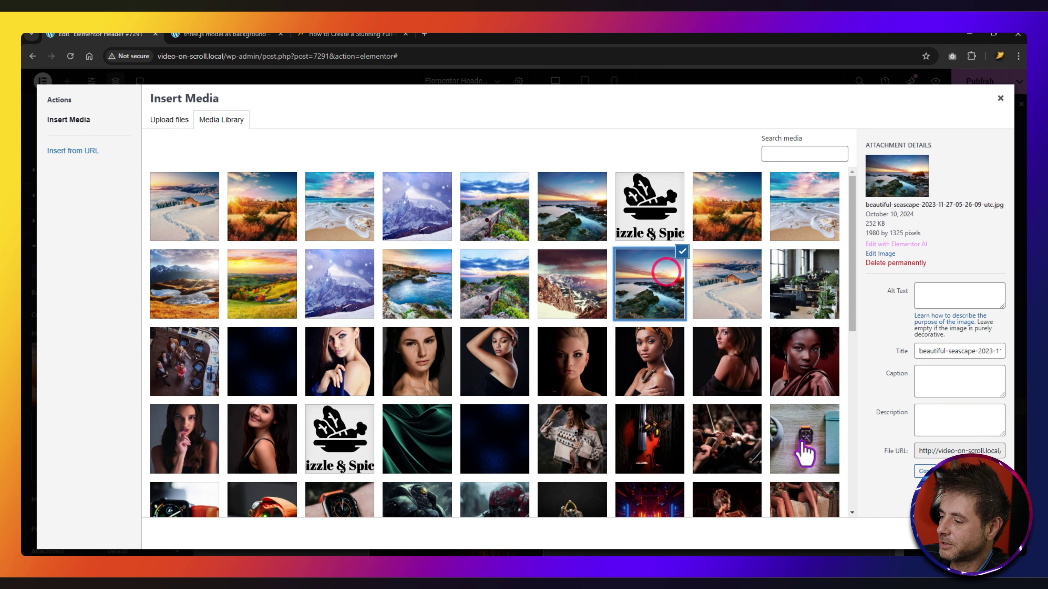
{"action": "left_click", "coordinate": [973, 533]}
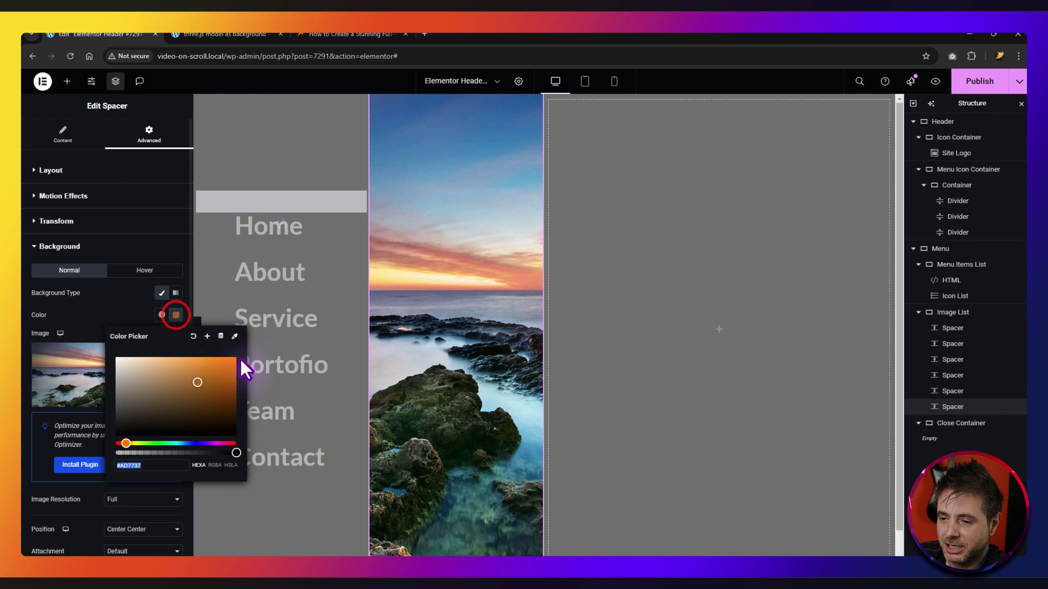
{"action": "left_click_drag", "start_coordinate": [199, 444], "coordinate": [208, 443]}
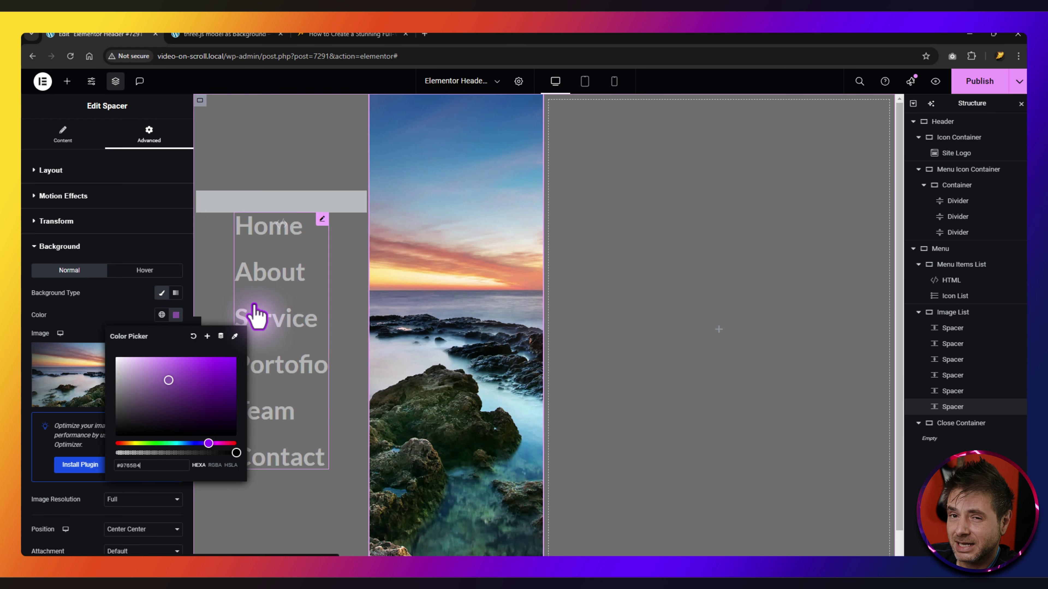
{"action": "key", "text": "Escape"}
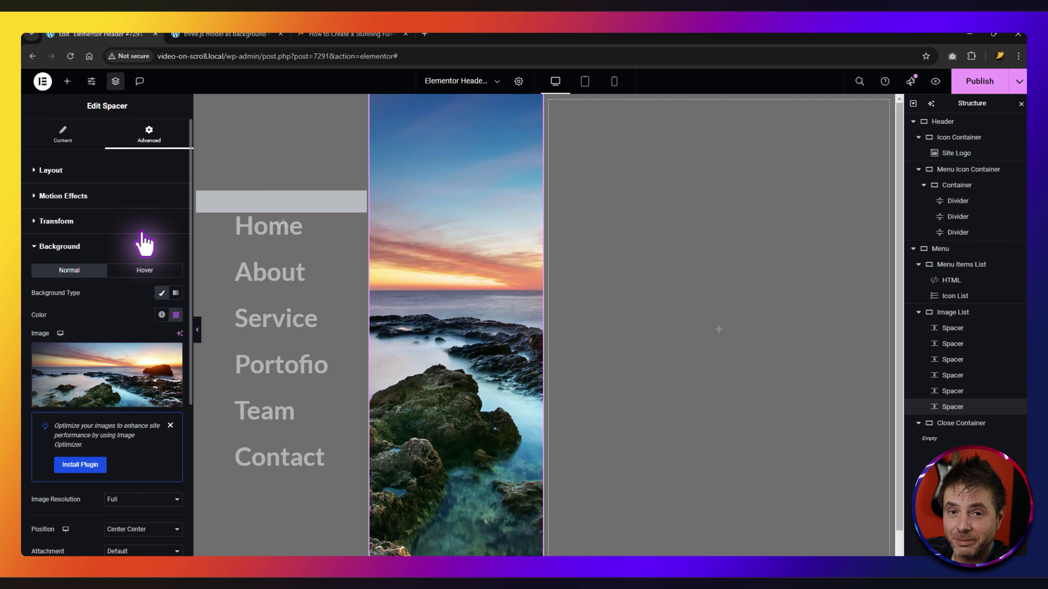
Set the Close Container to Full Width content with a width of 45 px and a minimum height of 45 px.
{"action": "left_click", "coordinate": [961, 424]}
{"action": "left_click", "coordinate": [114, 225]}
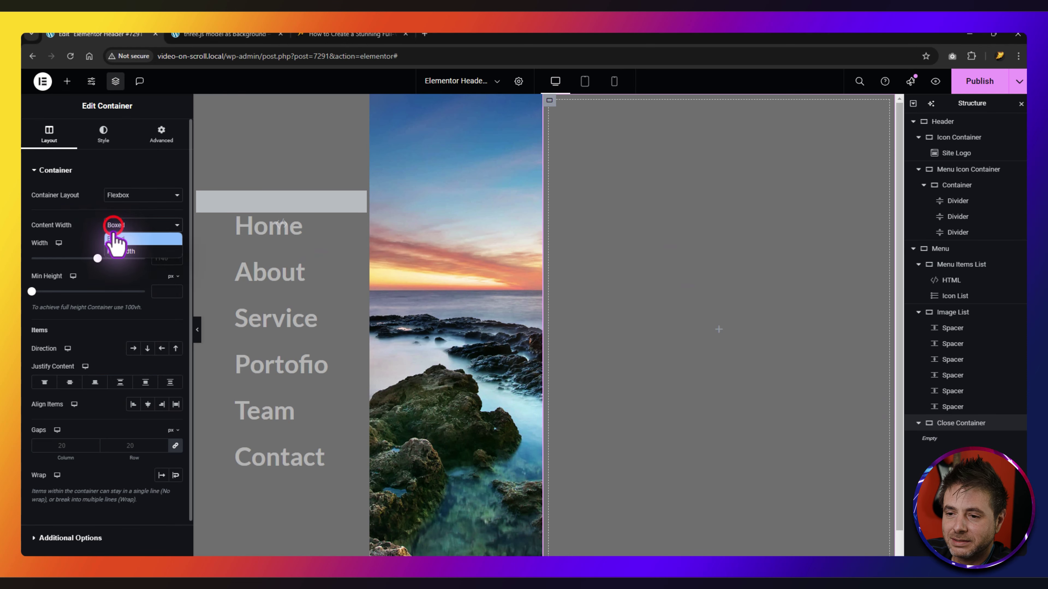
{"action": "left_click", "coordinate": [117, 251]}
{"action": "left_click", "coordinate": [169, 243]}
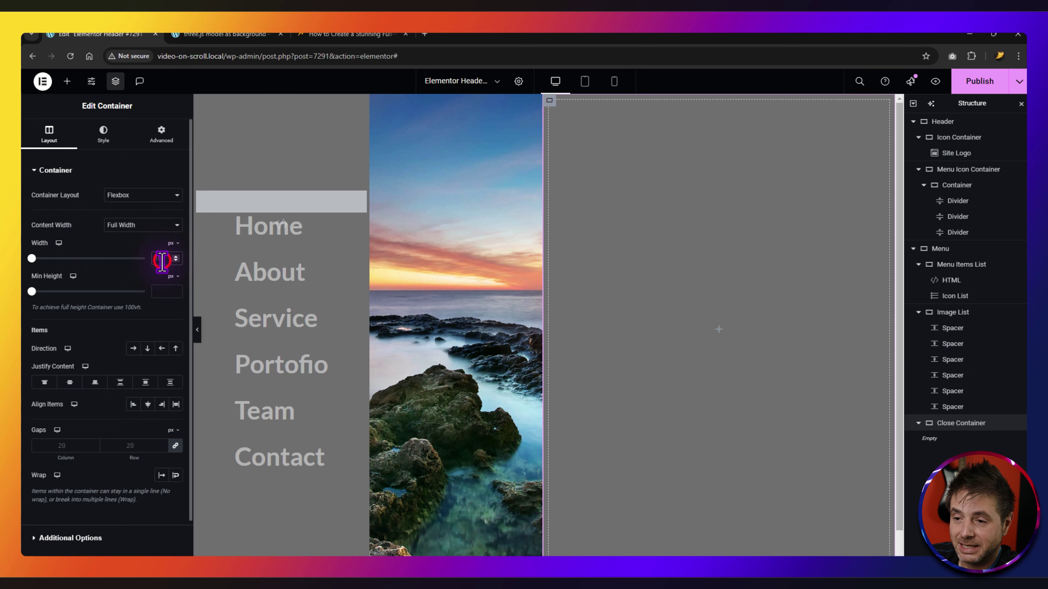
{"action": "type", "text": "45"}
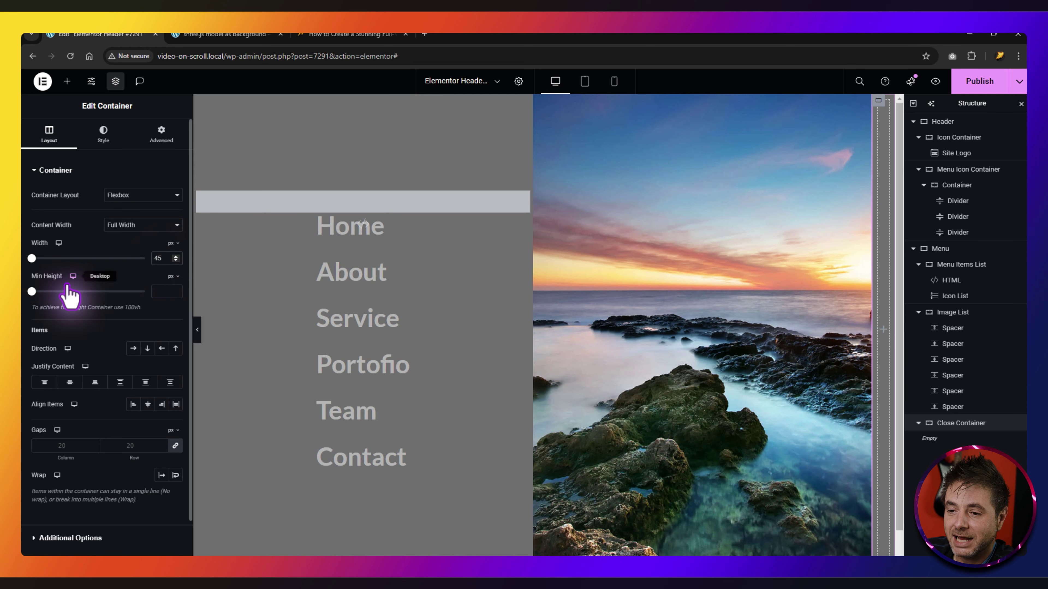
{"action": "type", "text": "45"}
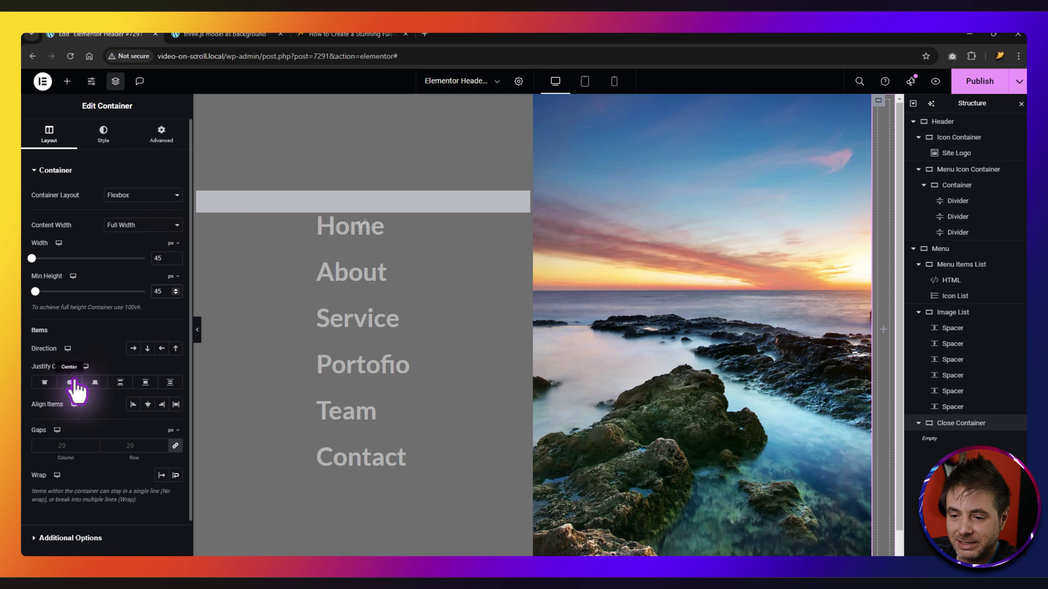
Center the Close Container's items with both Justify Content and Align Items set to Center.
{"action": "left_click", "coordinate": [69, 382]}
{"action": "left_click", "coordinate": [148, 404]}
{"action": "left_click", "coordinate": [74, 446]}
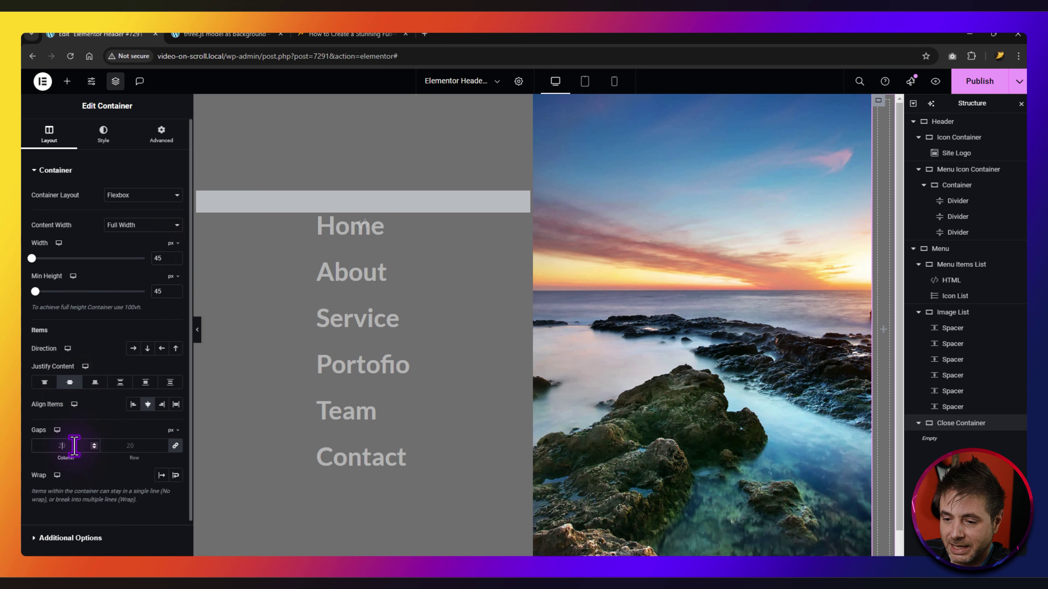
Give the Close Container a classic white background and round its corners with an equal border radius on all sides.
{"action": "left_click", "coordinate": [103, 134]}
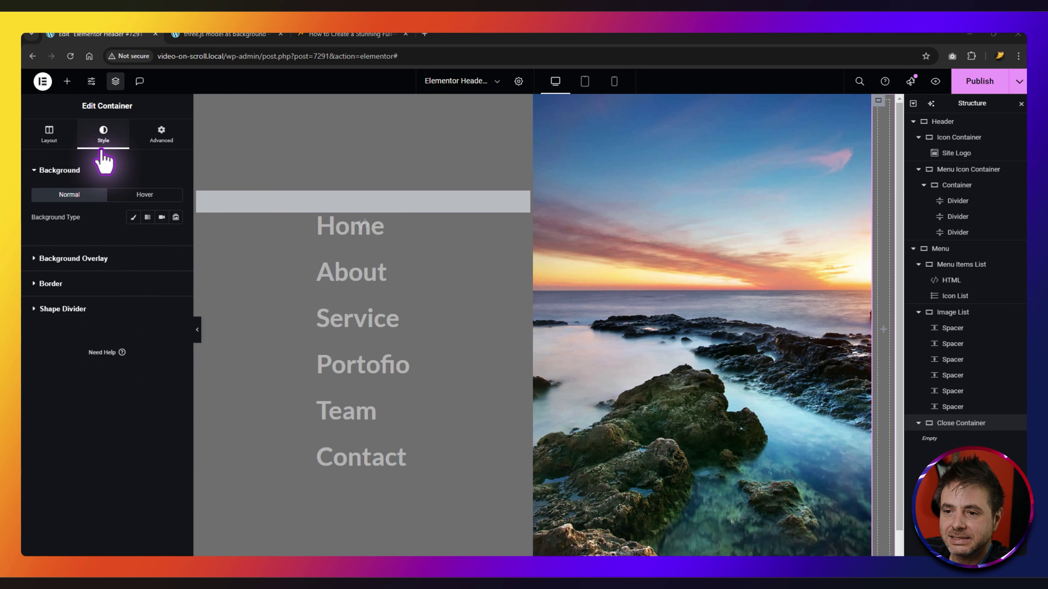
{"action": "left_click", "coordinate": [133, 218]}
{"action": "left_click", "coordinate": [172, 239]}
{"action": "left_click_drag", "start_coordinate": [181, 306], "coordinate": [108, 273]}
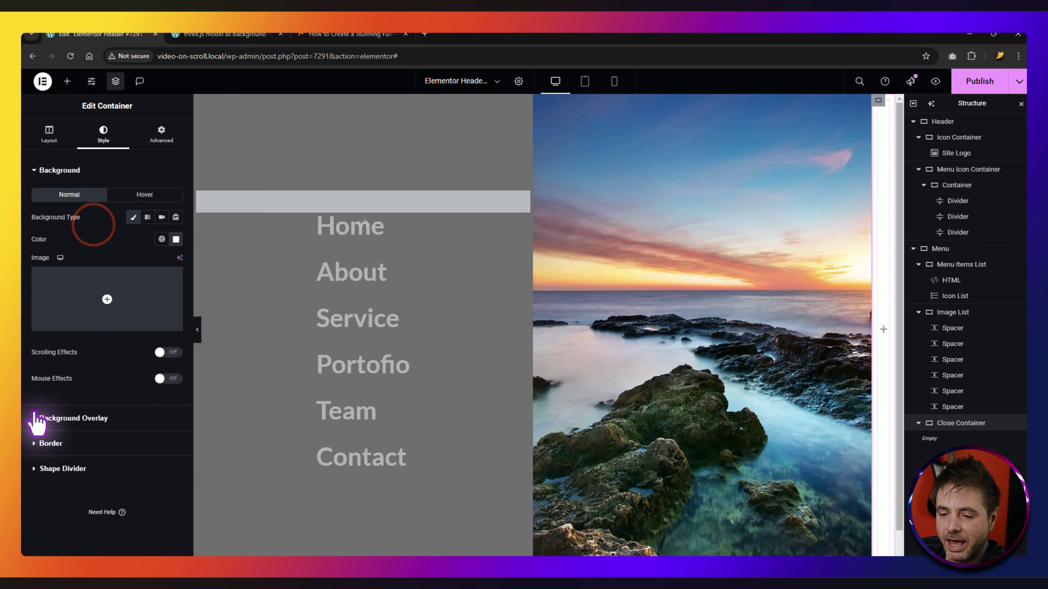
{"action": "left_click", "coordinate": [50, 444]}
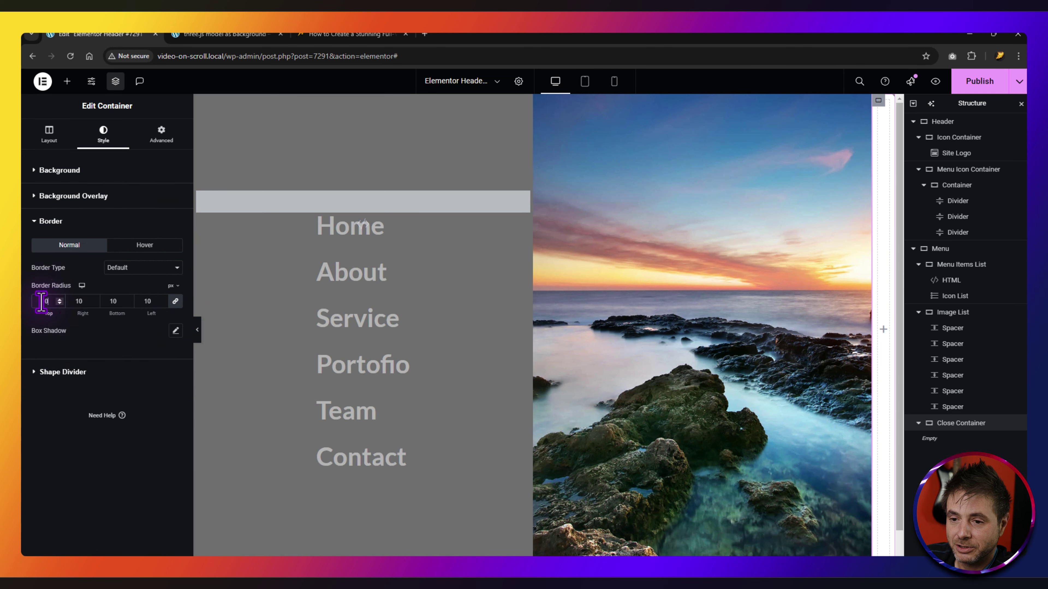
Set the Close Container's position to Absolute with its horizontal orientation on the right.
{"action": "left_click", "coordinate": [167, 137]}
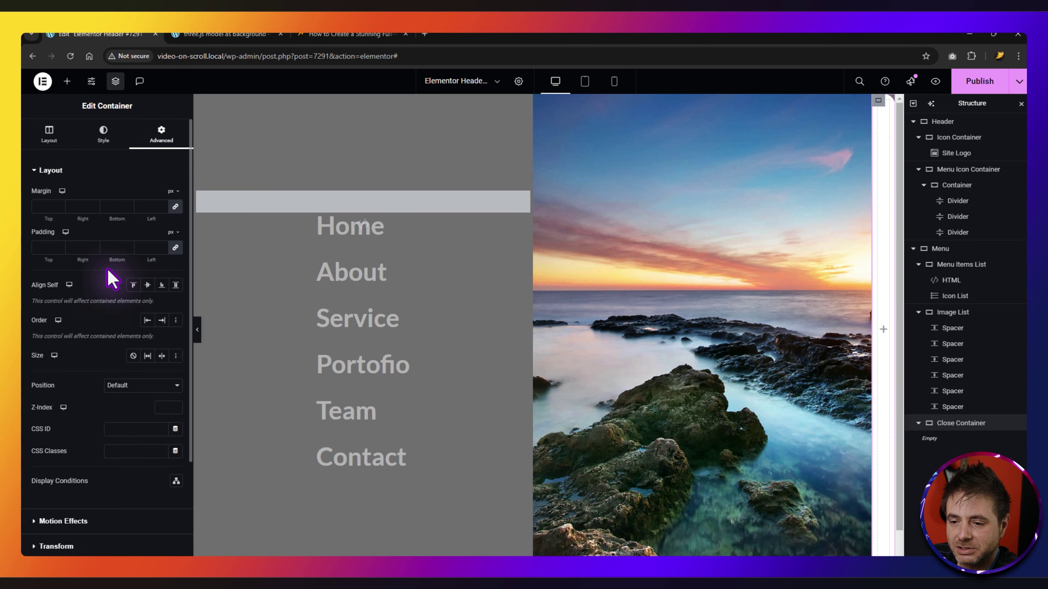
{"action": "scroll", "coordinate": [107, 272], "scroll_direction": "down", "scroll_amount": 3}
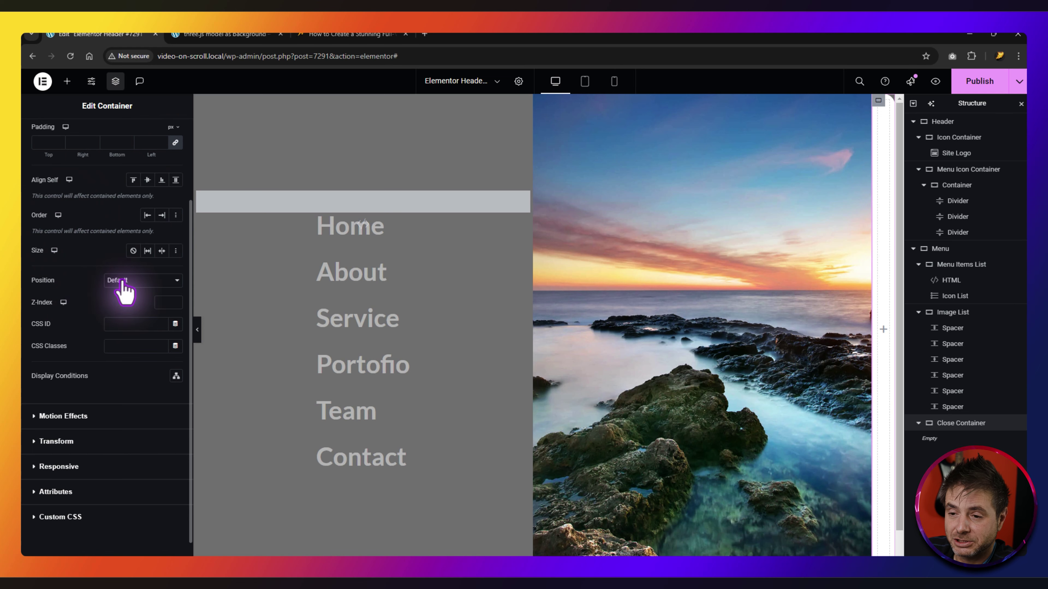
{"action": "left_click", "coordinate": [118, 308]}
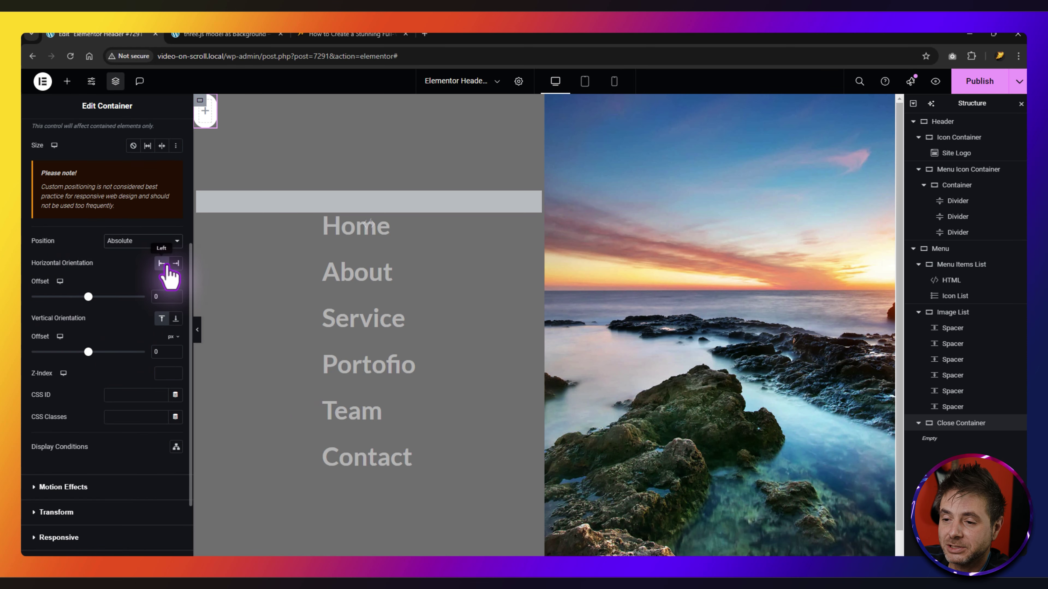
{"action": "left_click", "coordinate": [177, 265]}
{"action": "scroll", "coordinate": [70, 346], "scroll_direction": "up", "scroll_amount": 3}
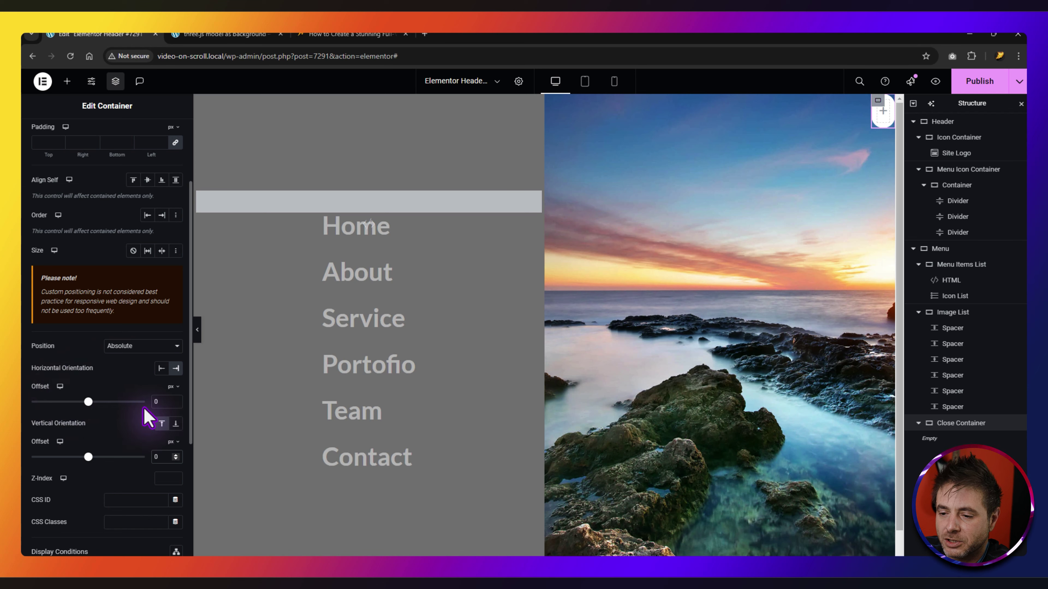
Set the Close Container's horizontal and vertical offsets to 35 px and give it the CSS class reboot-menu-close from the tutorial blog post.
{"action": "type", "text": "35"}
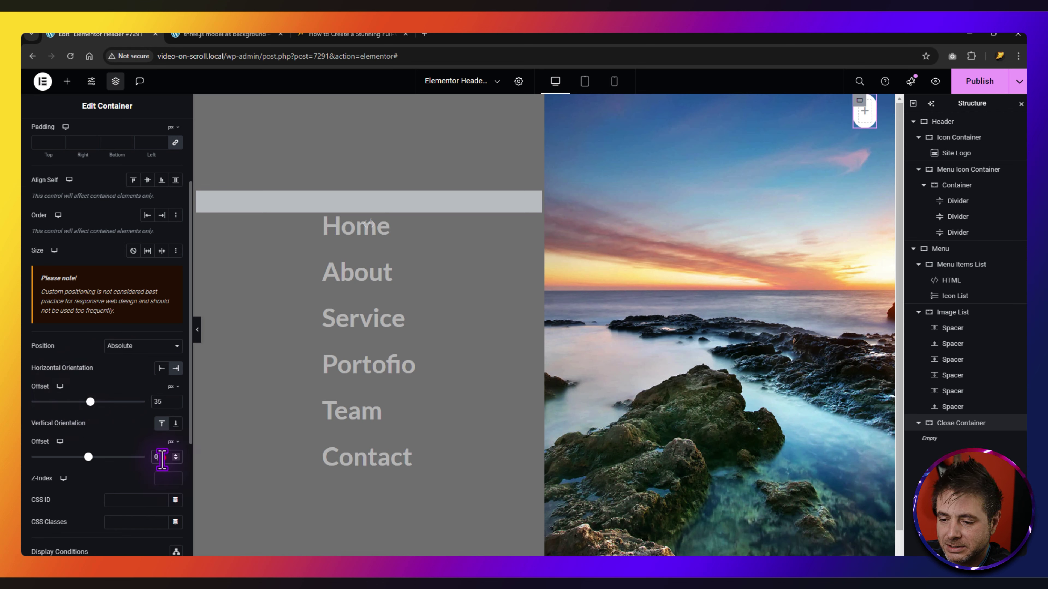
{"action": "type", "text": "35"}
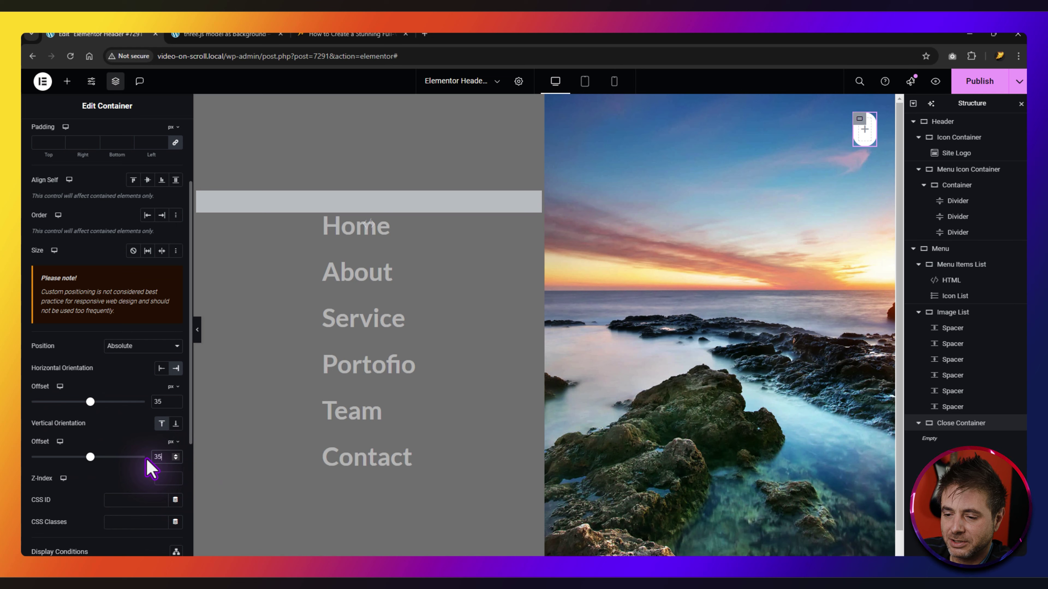
{"action": "scroll", "coordinate": [102, 391], "scroll_direction": "down", "scroll_amount": 4}
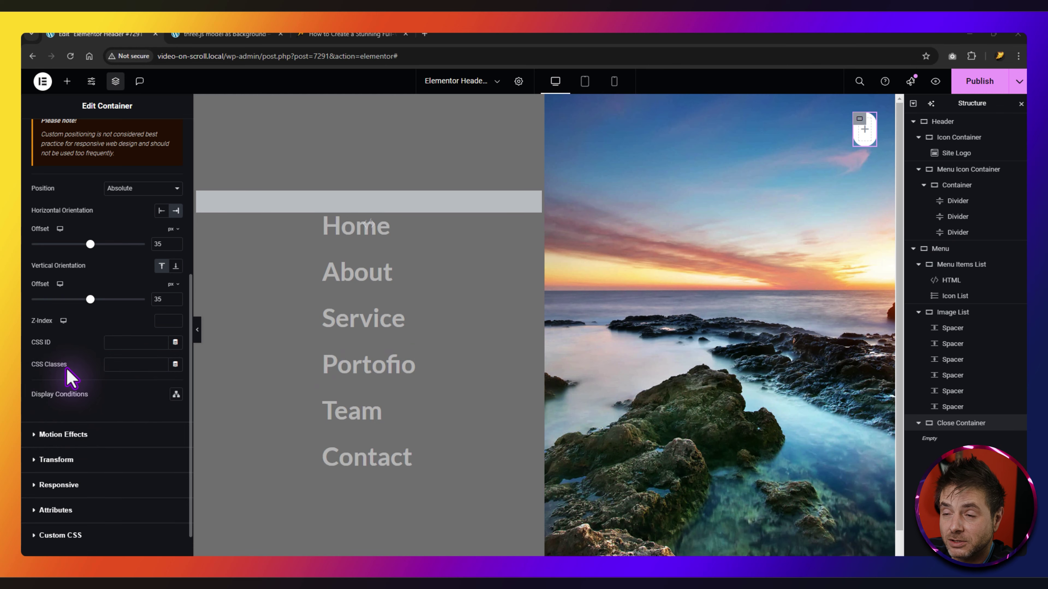
{"action": "left_click", "coordinate": [332, 34]}
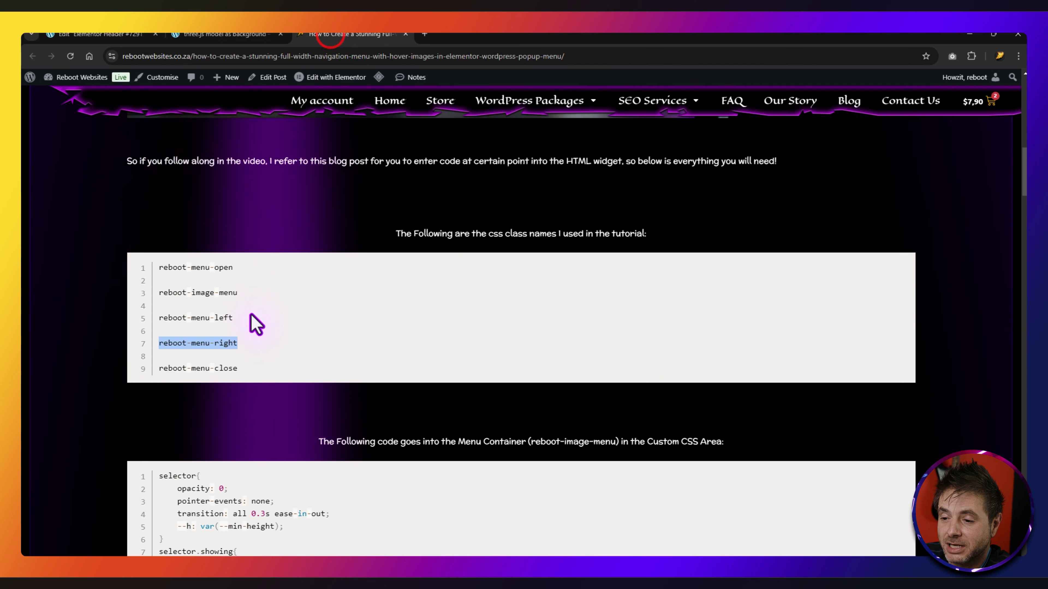
{"action": "left_click_drag", "start_coordinate": [239, 368], "coordinate": [159, 368]}
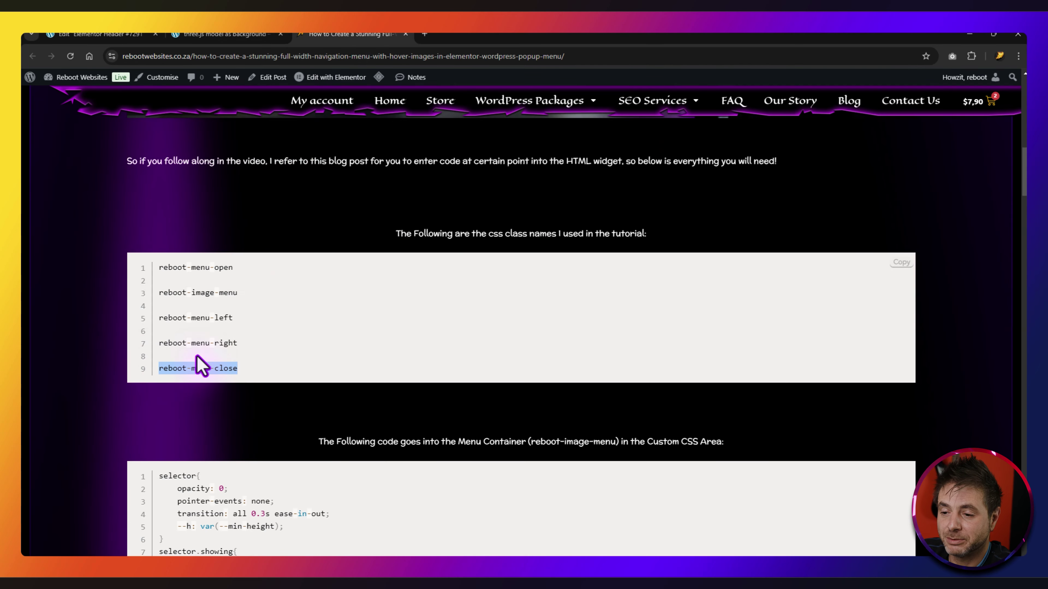
{"action": "left_click", "coordinate": [103, 34]}
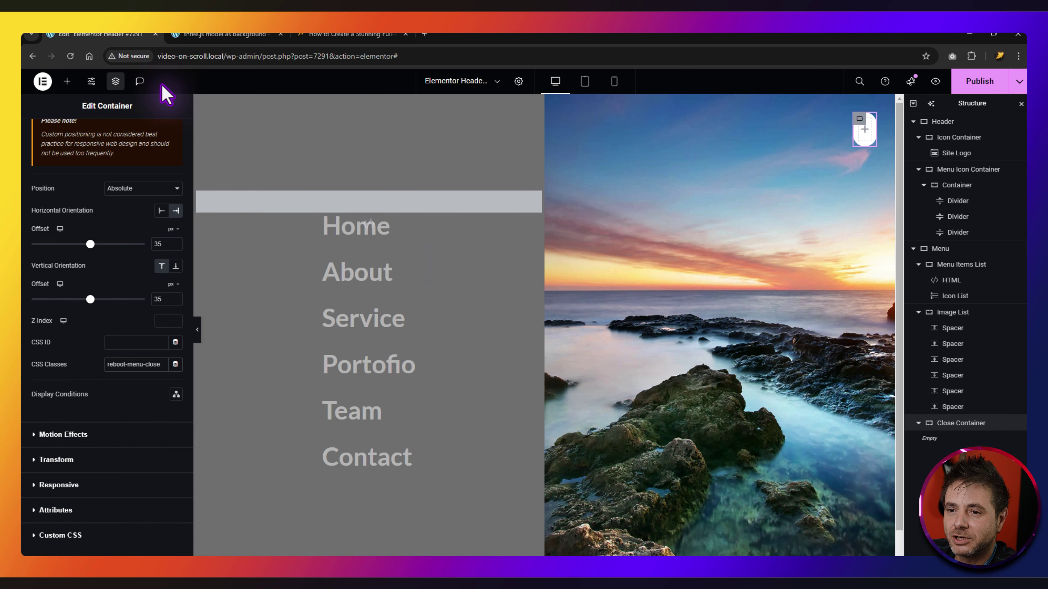
Add a Divider widget inside the Close Container and set its gap to 0.
{"action": "left_click", "coordinate": [67, 81]}
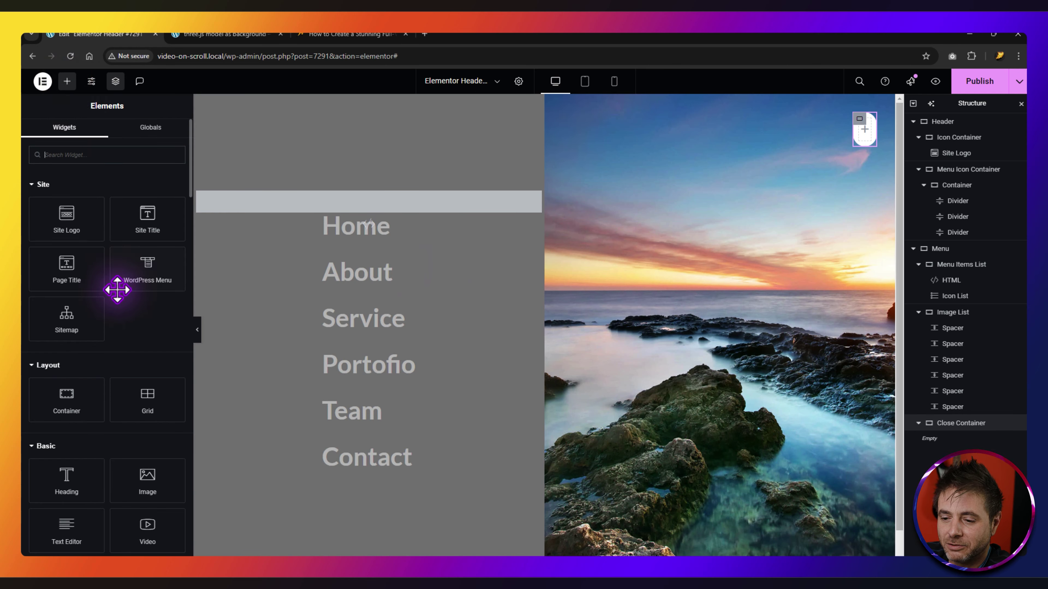
{"action": "scroll", "coordinate": [119, 287], "scroll_direction": "down", "scroll_amount": 5}
{"action": "left_click_drag", "start_coordinate": [135, 373], "coordinate": [865, 129]}
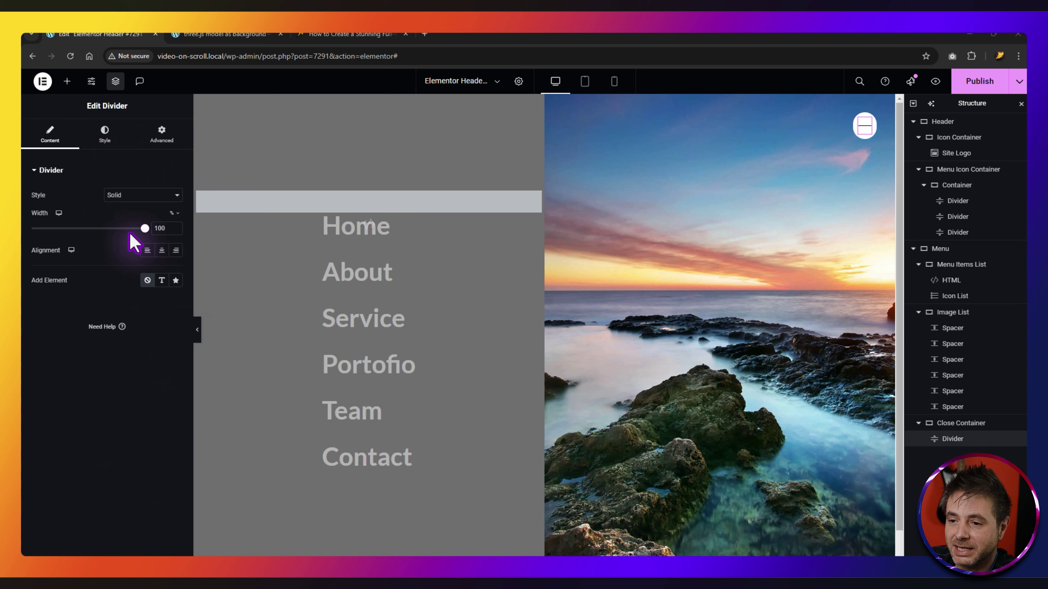
{"action": "left_click", "coordinate": [104, 134]}
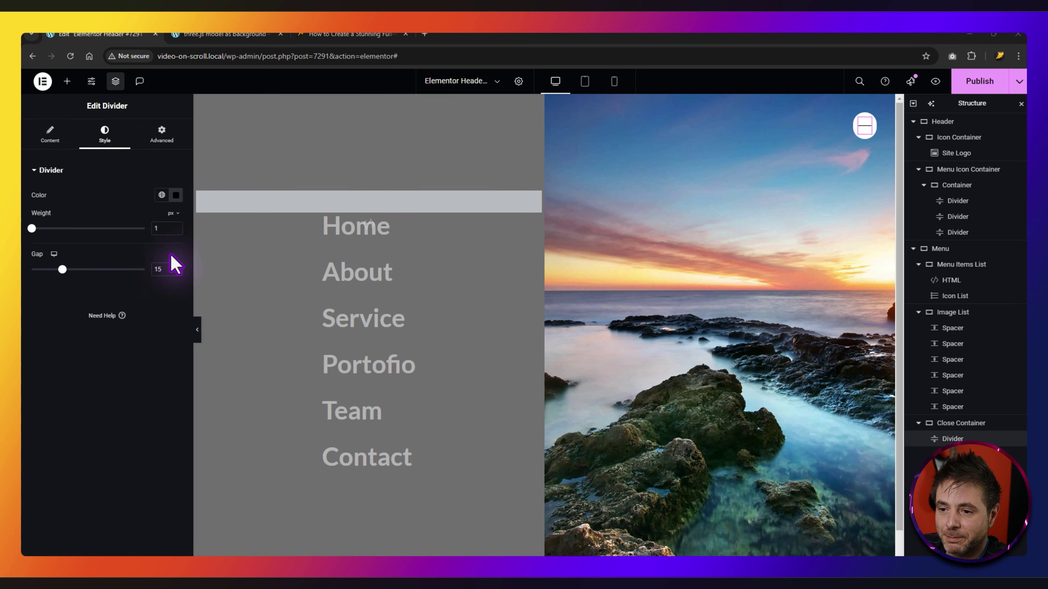
{"action": "double_click", "coordinate": [159, 269]}
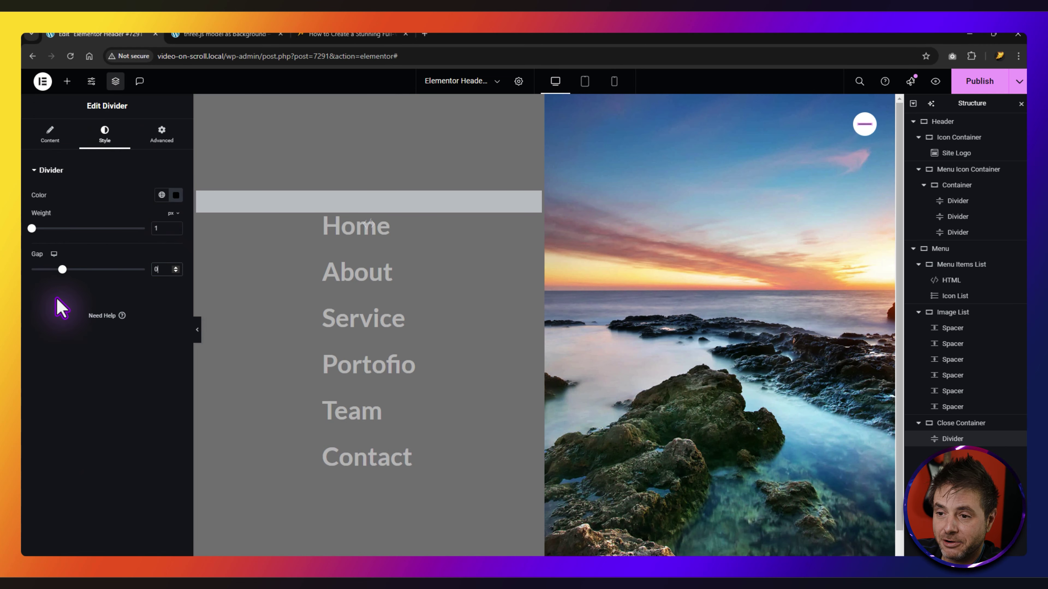
Duplicate the Divider inside the Close Container.
{"action": "left_click", "coordinate": [161, 134]}
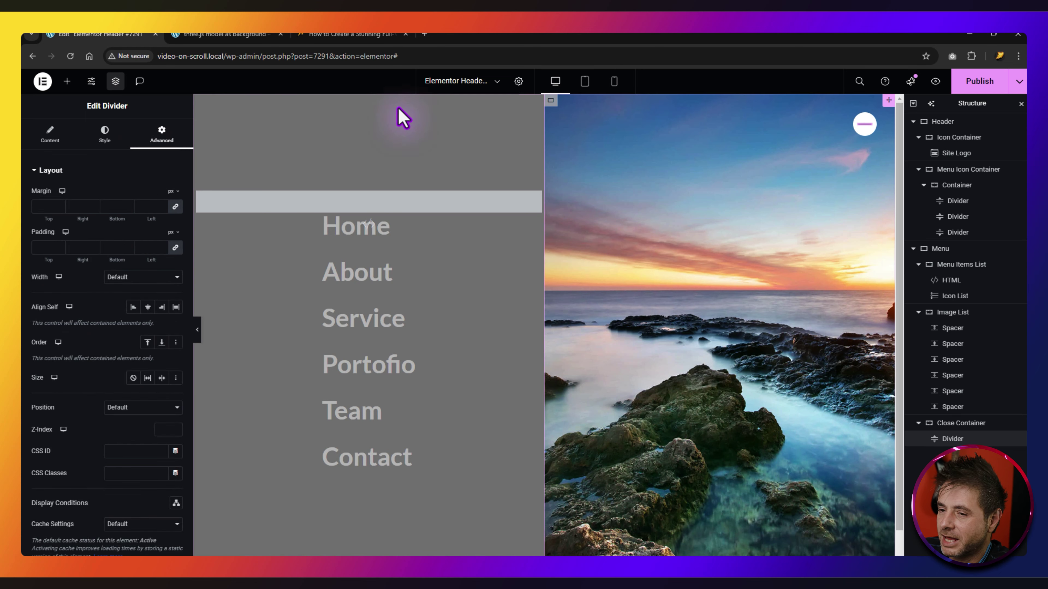
{"action": "right_click", "coordinate": [948, 443]}
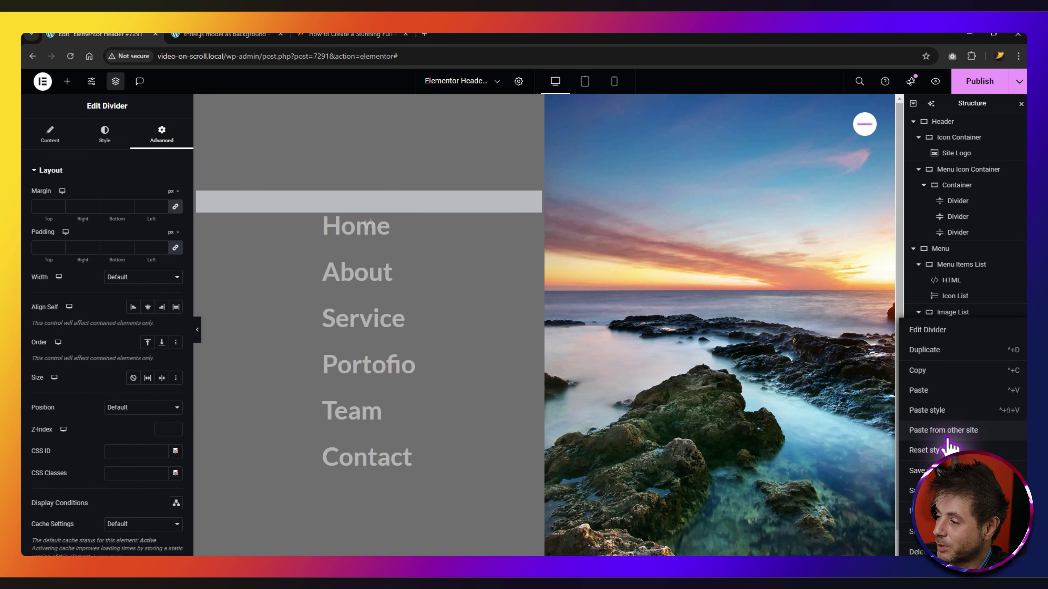
{"action": "left_click", "coordinate": [934, 346]}
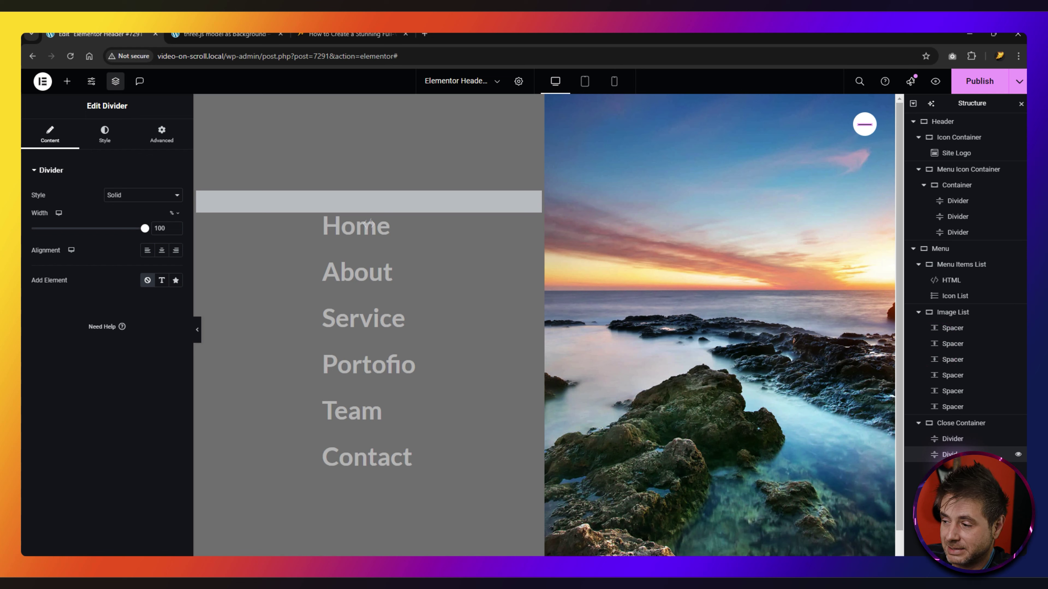
Rotate the first Divider in the Close Container with a Transform so it slopes diagonally down to the right.
{"action": "left_click", "coordinate": [963, 439]}
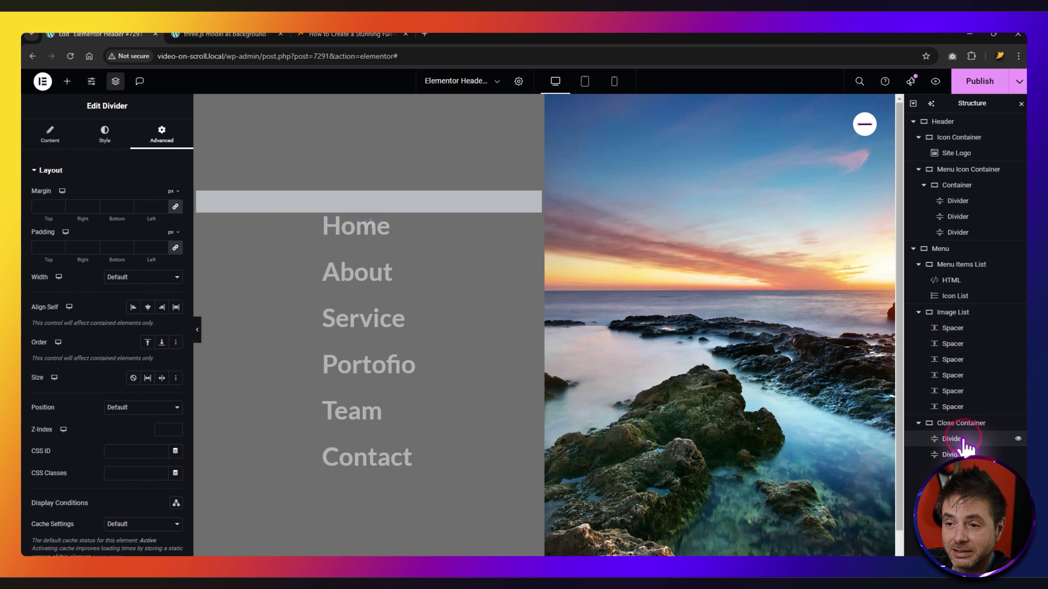
{"action": "scroll", "coordinate": [83, 330], "scroll_direction": "down", "scroll_amount": 6}
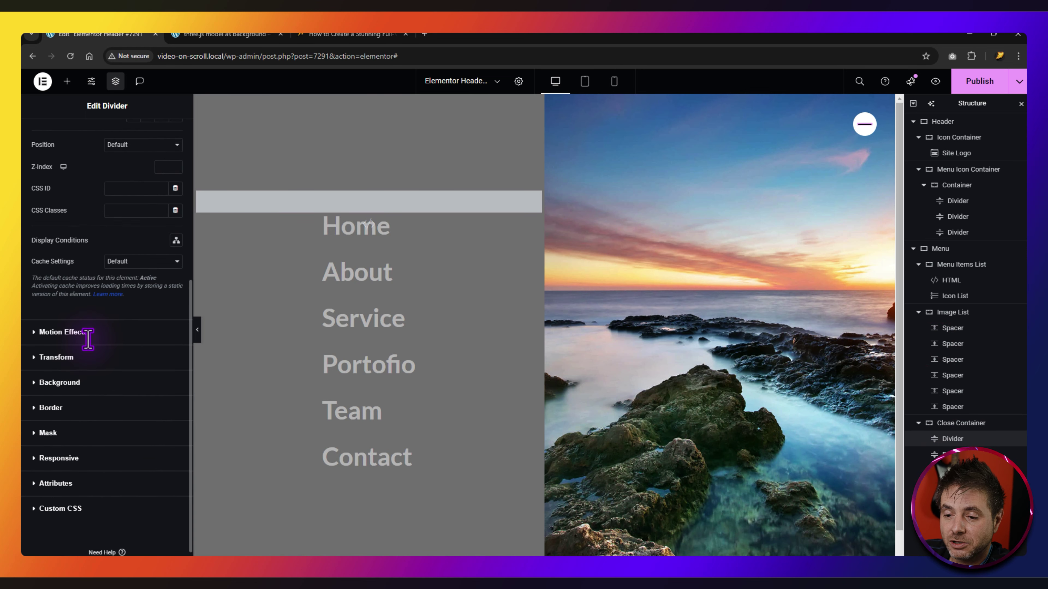
{"action": "left_click", "coordinate": [54, 358]}
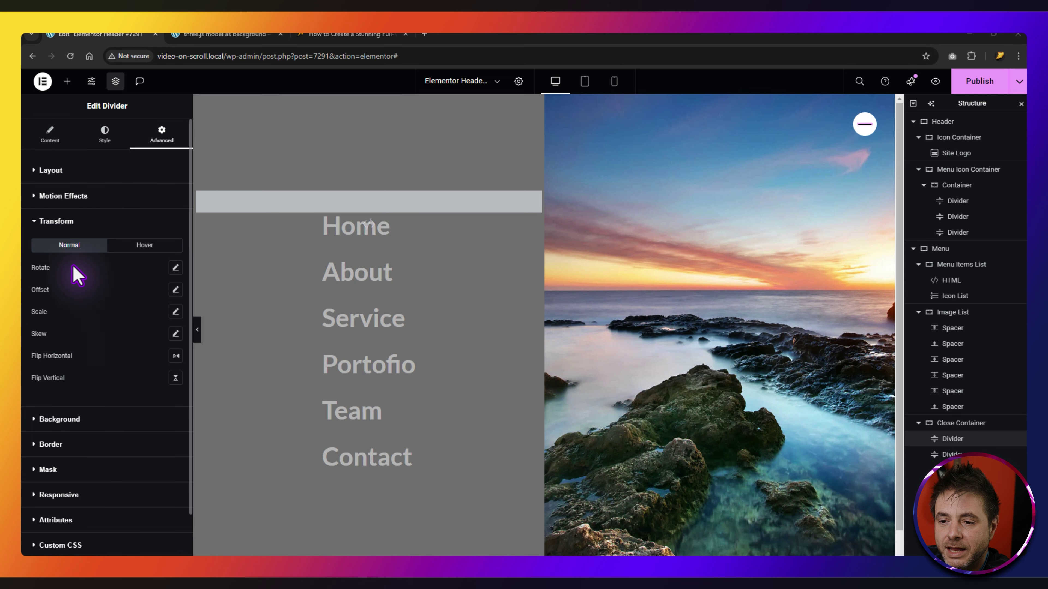
{"action": "left_click", "coordinate": [175, 267]}
{"action": "left_click", "coordinate": [151, 308]}
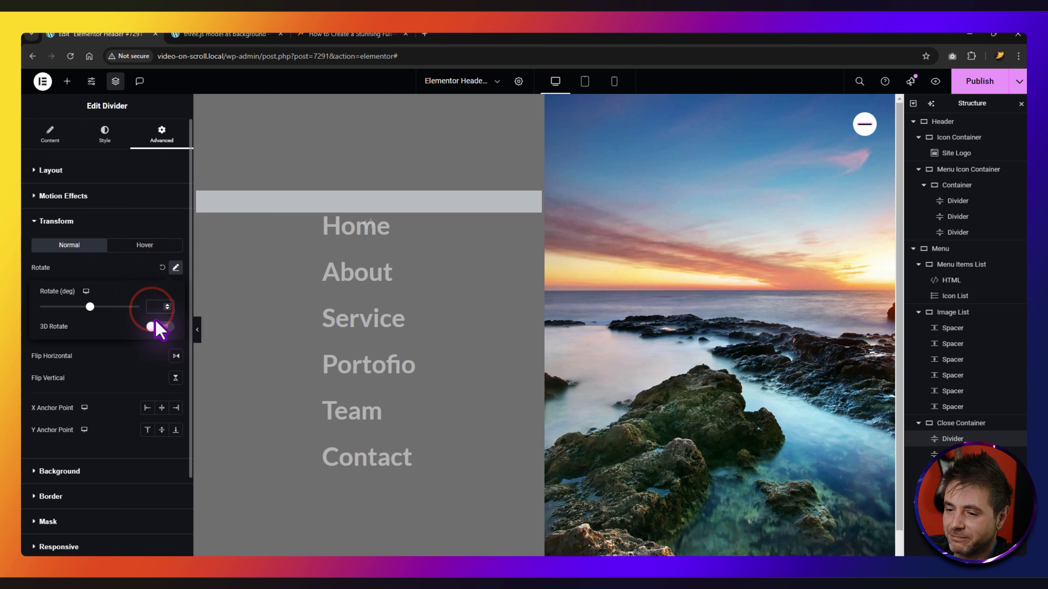
{"action": "left_click", "coordinate": [132, 219]}
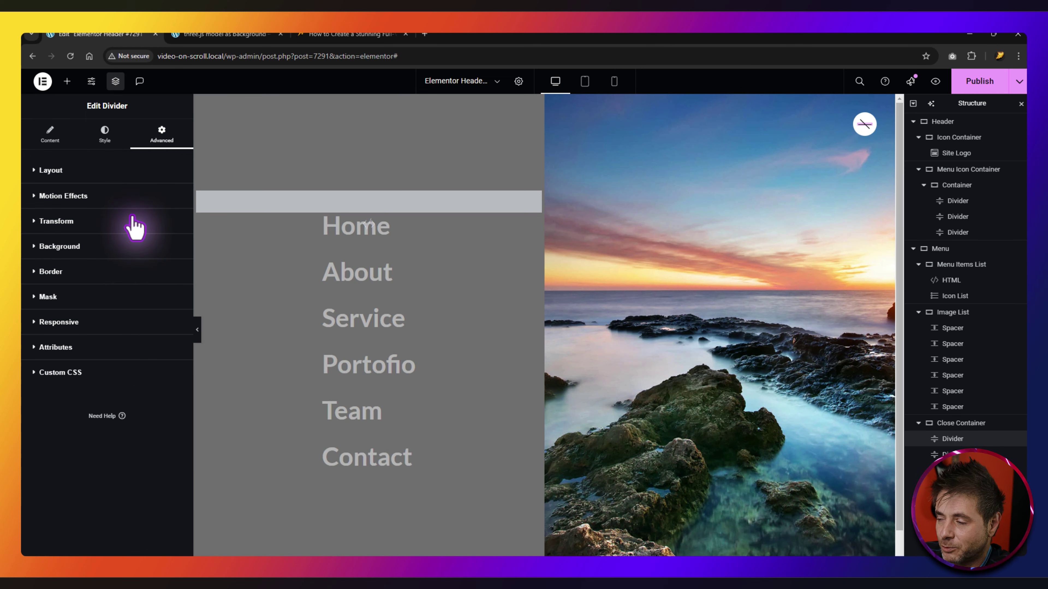
Set the second Close Container Divider's Transform rotation to -45 degrees to form an X.
{"action": "left_click", "coordinate": [949, 454]}
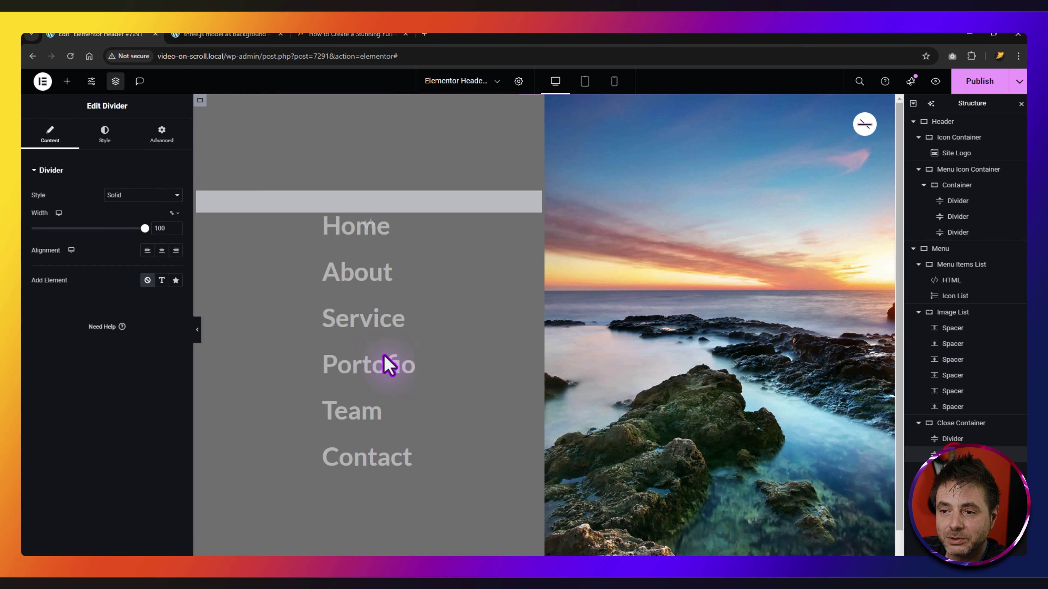
{"action": "left_click", "coordinate": [162, 136]}
{"action": "scroll", "coordinate": [103, 330], "scroll_direction": "down", "scroll_amount": 5}
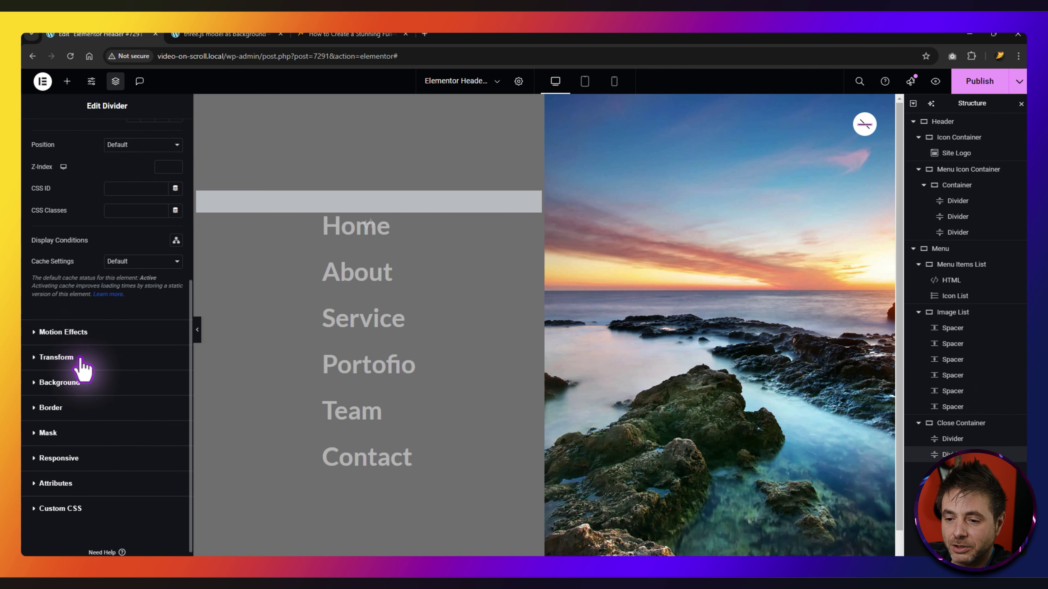
{"action": "left_click", "coordinate": [77, 363]}
{"action": "left_click", "coordinate": [176, 266]}
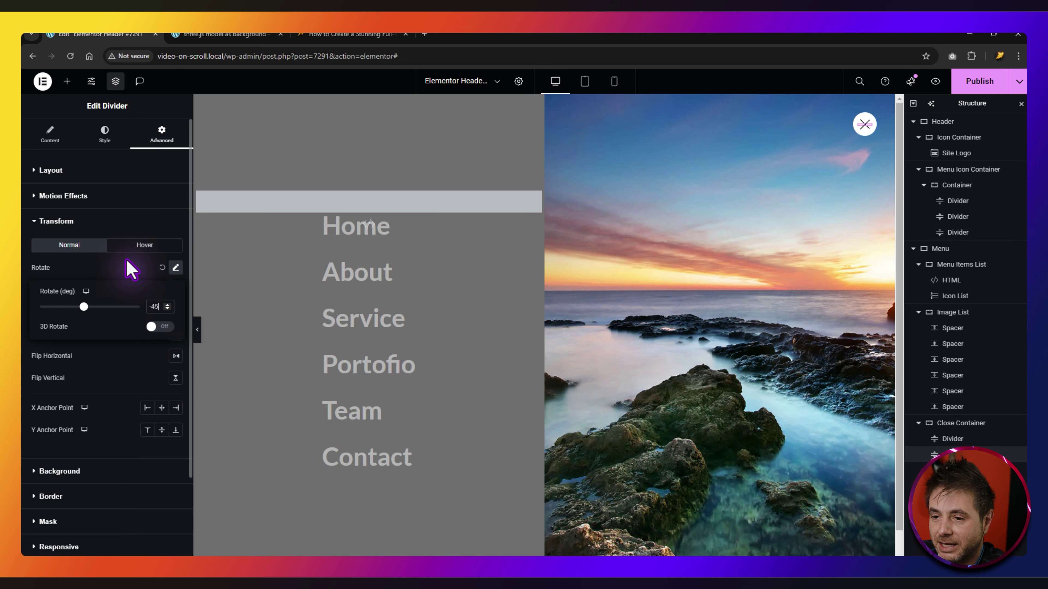
{"action": "left_click", "coordinate": [128, 269]}
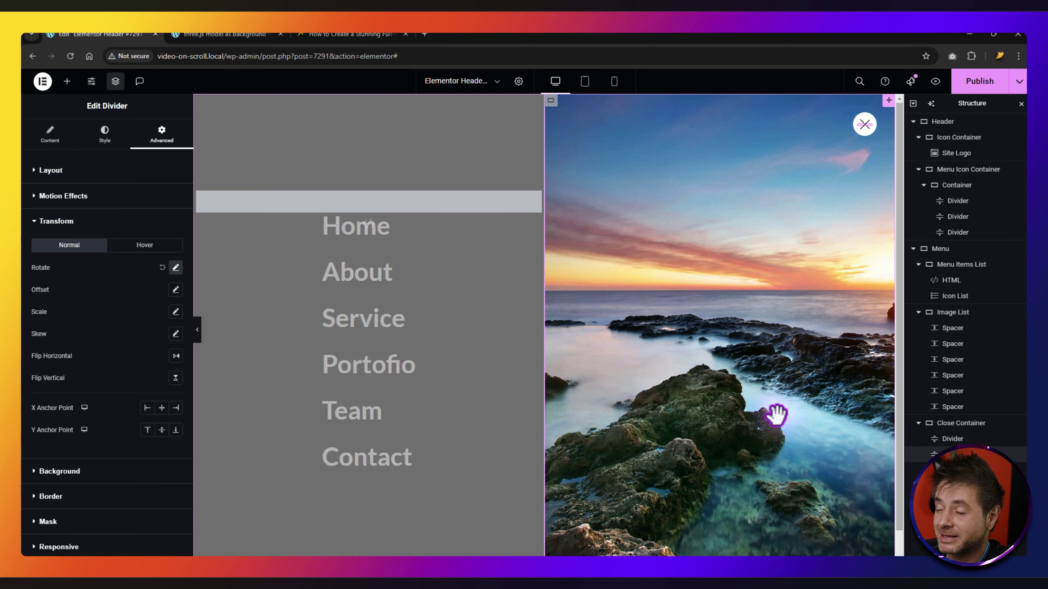
Copy the Menu Container (reboot-image-menu) code from the tutorial blog post and paste it into the Menu container's Custom CSS.
{"action": "left_click", "coordinate": [353, 34]}
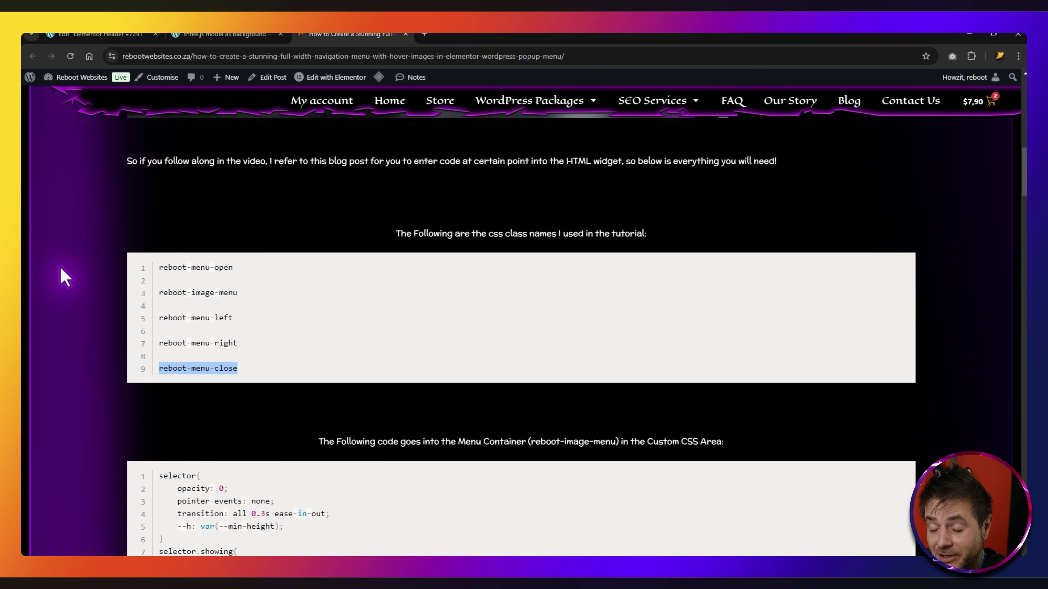
{"action": "scroll", "coordinate": [64, 277], "scroll_direction": "down", "scroll_amount": 5}
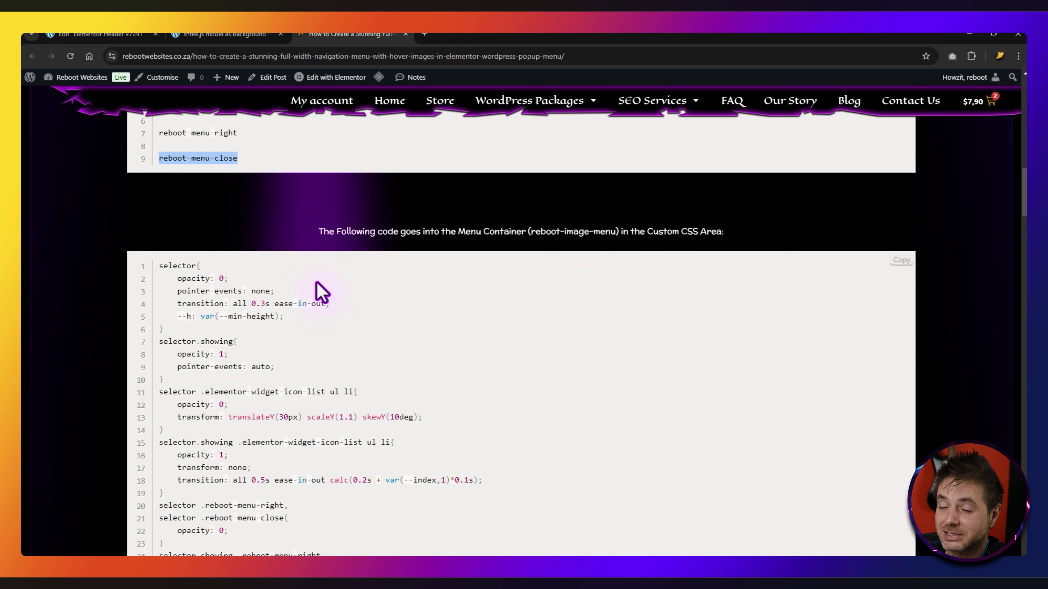
{"action": "left_click_drag", "start_coordinate": [435, 232], "coordinate": [557, 233]}
{"action": "left_click", "coordinate": [504, 329]}
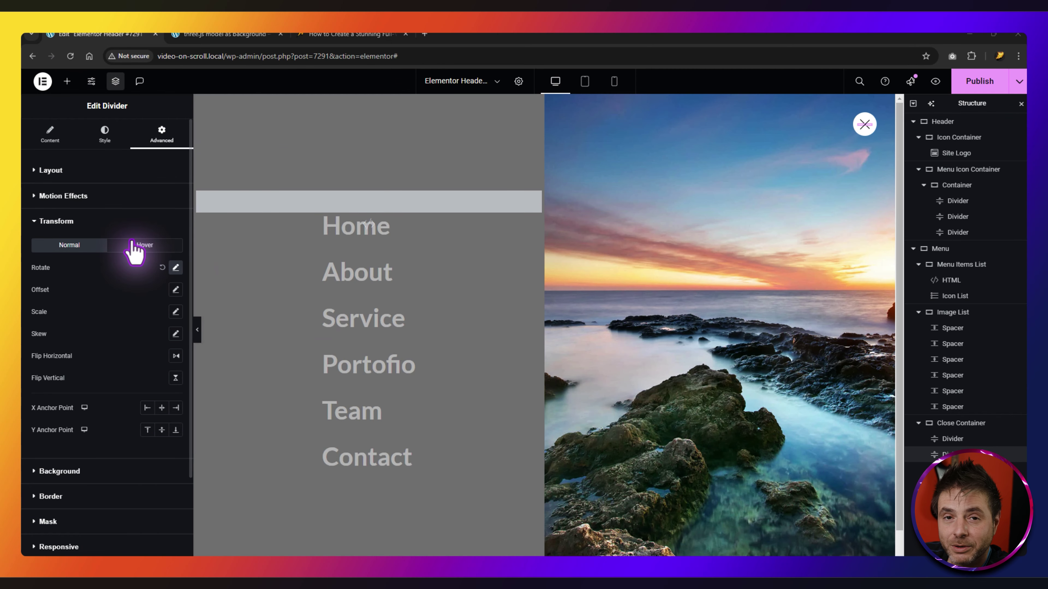
{"action": "left_click", "coordinate": [939, 248]}
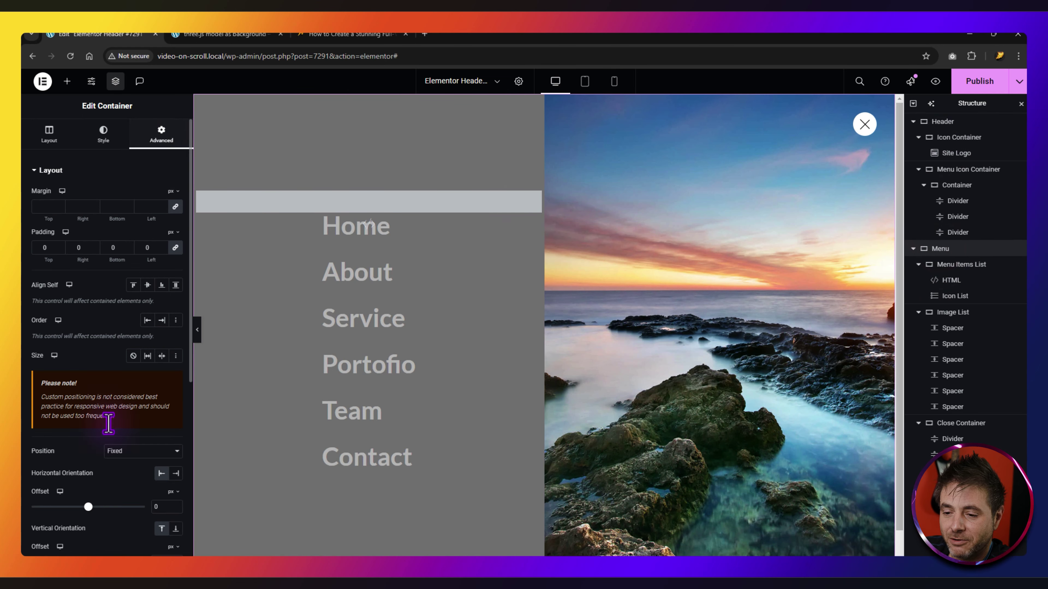
{"action": "scroll", "coordinate": [116, 413], "scroll_direction": "down", "scroll_amount": 6}
{"action": "left_click", "coordinate": [73, 491]}
{"action": "left_click", "coordinate": [83, 363]}
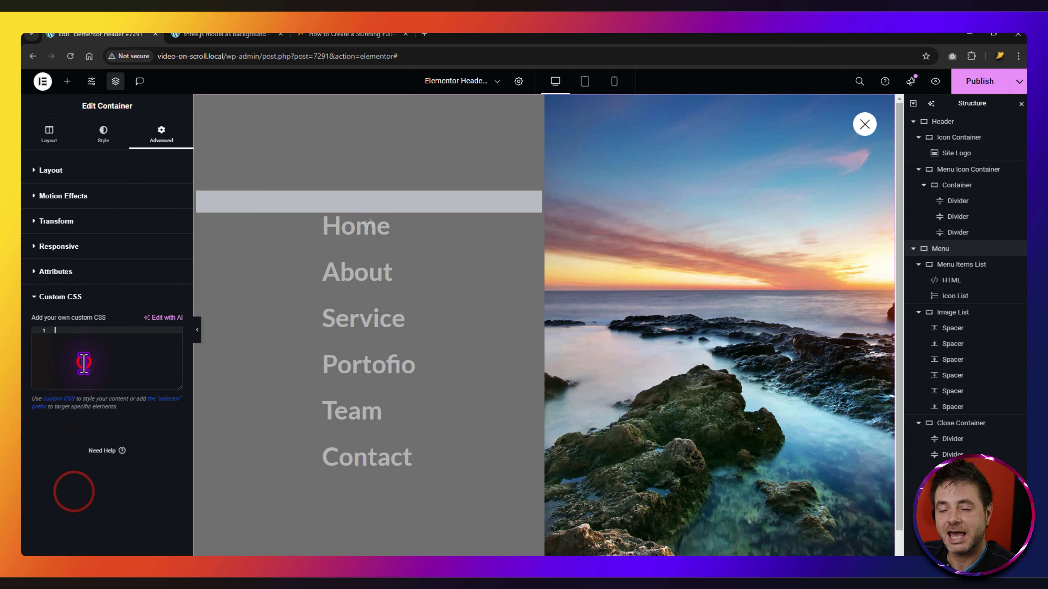
{"action": "key", "text": "ctrl+v"}
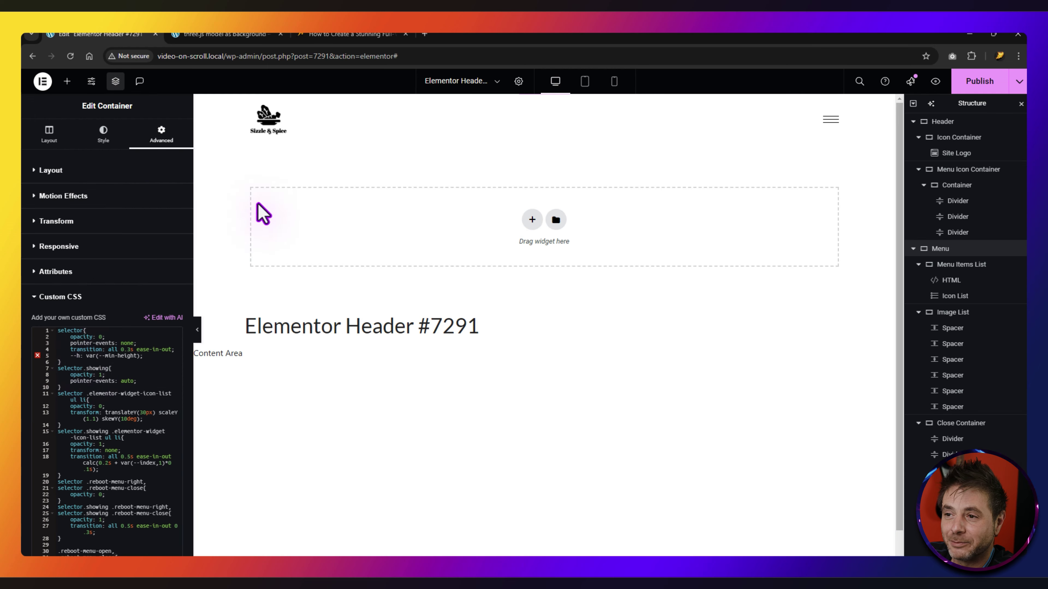
Copy the Menu Item List Container (reboot-menu-left) code from the blog post into the Menu Items List container's Custom CSS.
{"action": "left_click", "coordinate": [350, 34]}
{"action": "scroll", "coordinate": [111, 372], "scroll_direction": "down", "scroll_amount": 10}
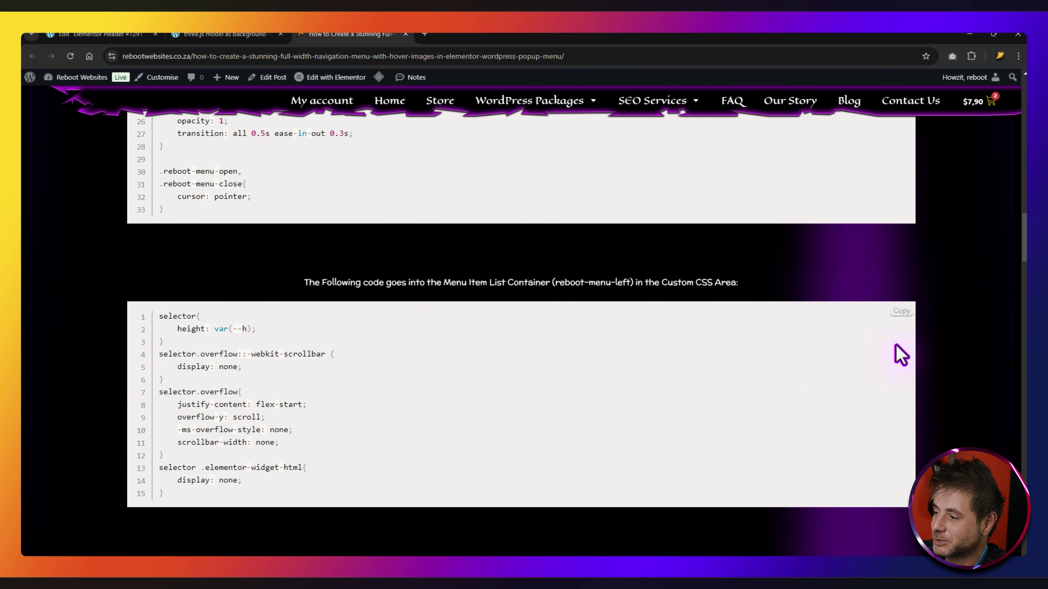
{"action": "left_click", "coordinate": [900, 310]}
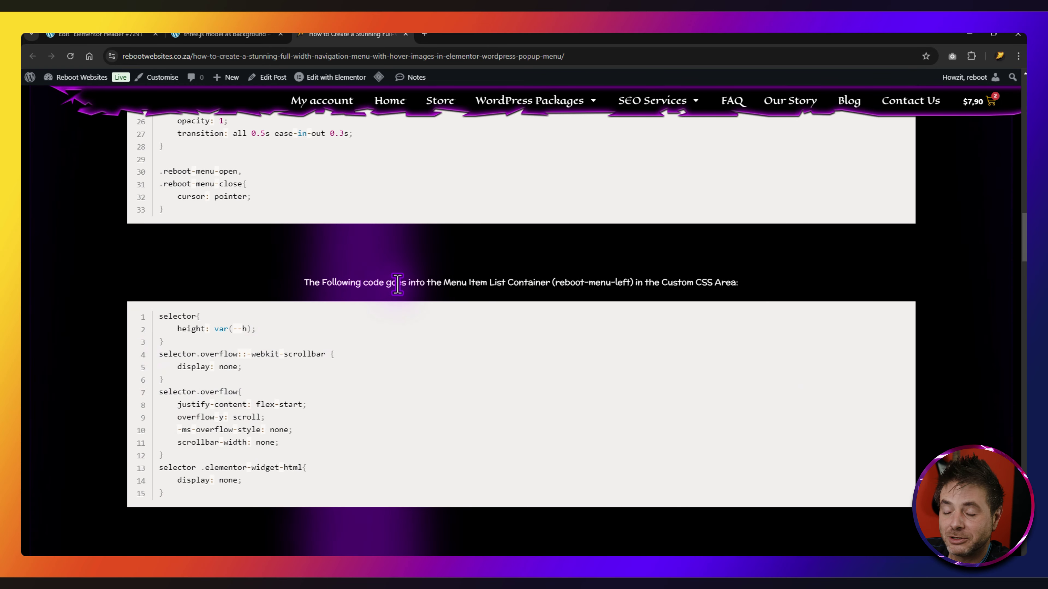
{"action": "left_click", "coordinate": [99, 34]}
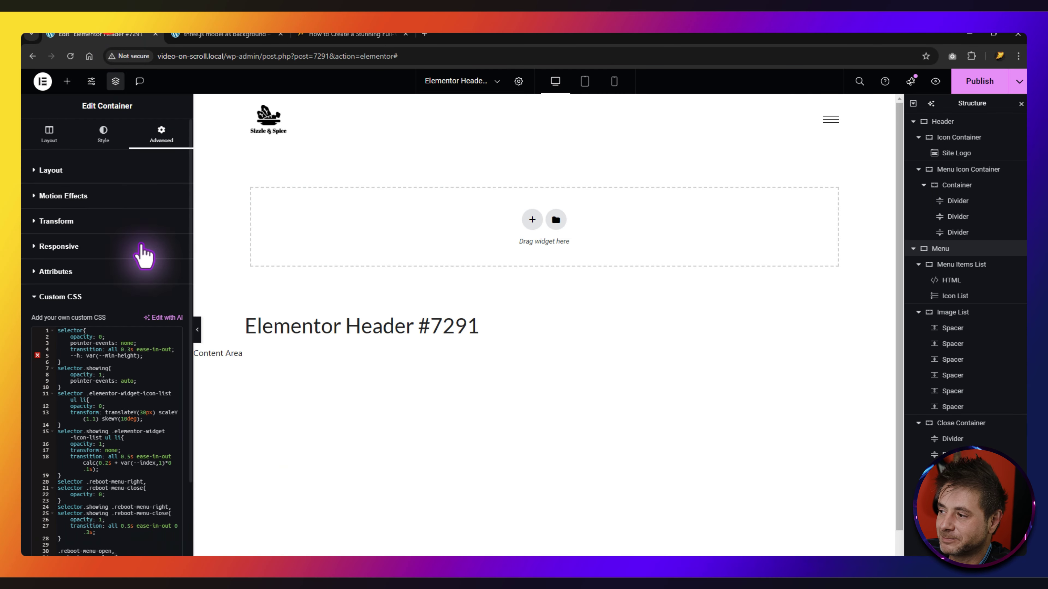
{"action": "left_click", "coordinate": [944, 267]}
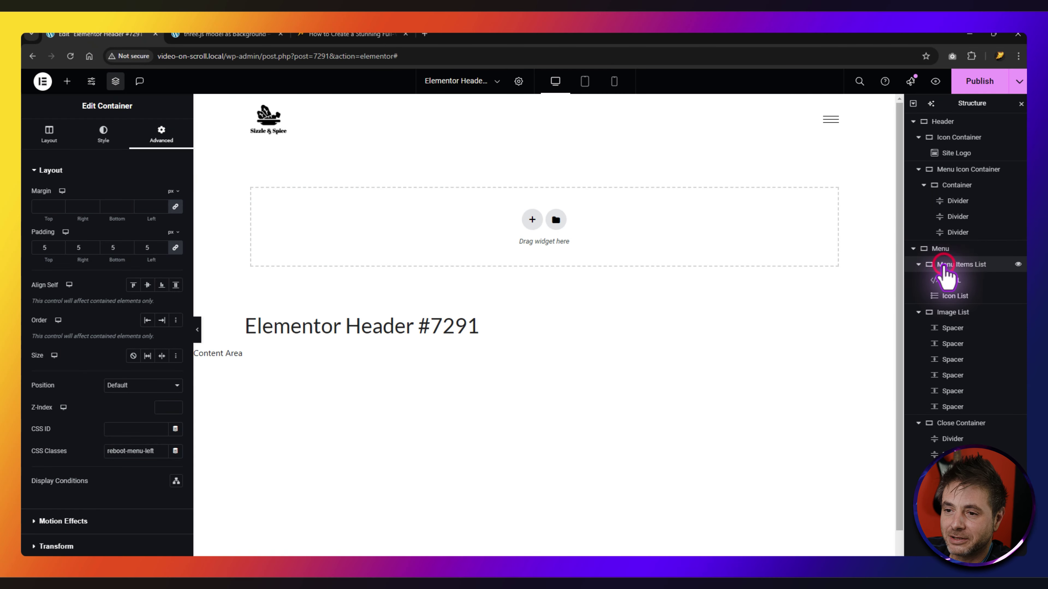
{"action": "scroll", "coordinate": [94, 453], "scroll_direction": "down", "scroll_amount": 3}
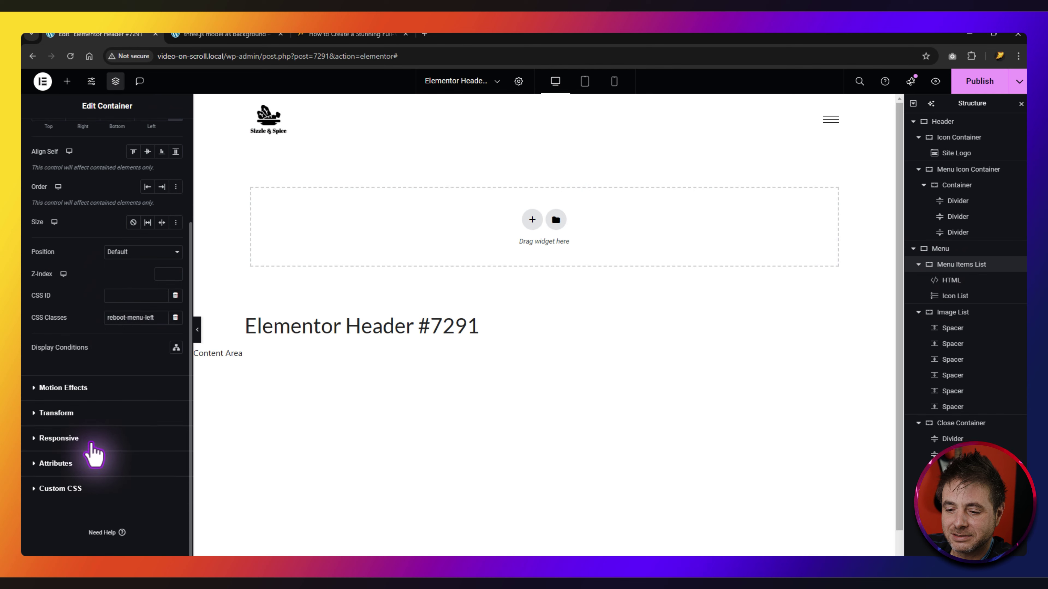
{"action": "left_click", "coordinate": [75, 488]}
{"action": "left_click", "coordinate": [87, 375]}
{"action": "key", "text": "ctrl+v"}
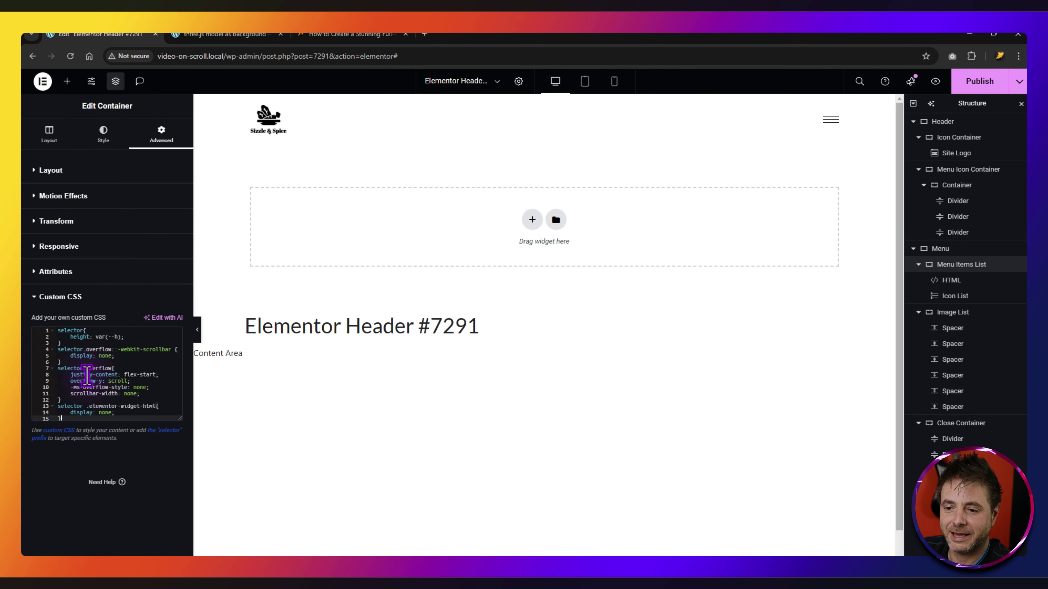
Copy the Icon List Widget code from the tutorial blog post and paste it into the Icon List's Custom CSS.
{"action": "left_click", "coordinate": [338, 35]}
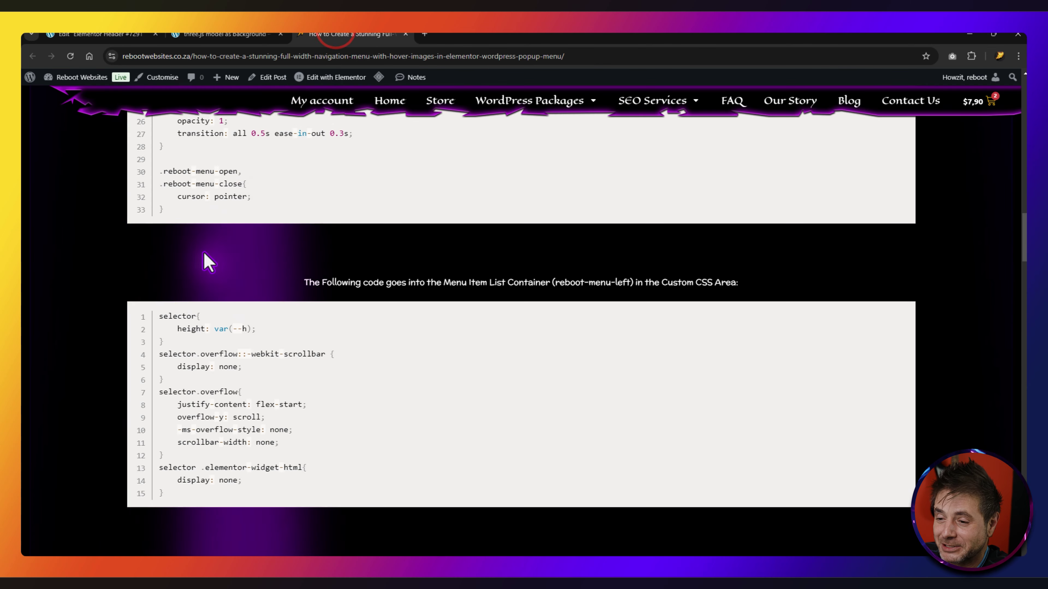
{"action": "scroll", "coordinate": [113, 264], "scroll_direction": "down", "scroll_amount": 6}
{"action": "scroll", "coordinate": [112, 265], "scroll_direction": "down", "scroll_amount": 1}
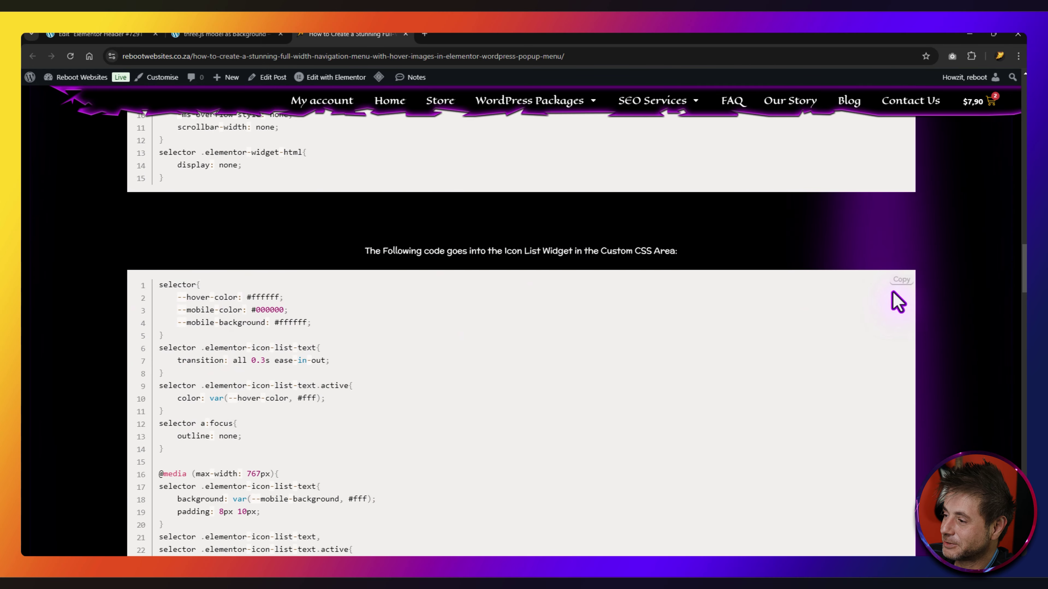
{"action": "left_click", "coordinate": [899, 281]}
{"action": "left_click", "coordinate": [99, 35]}
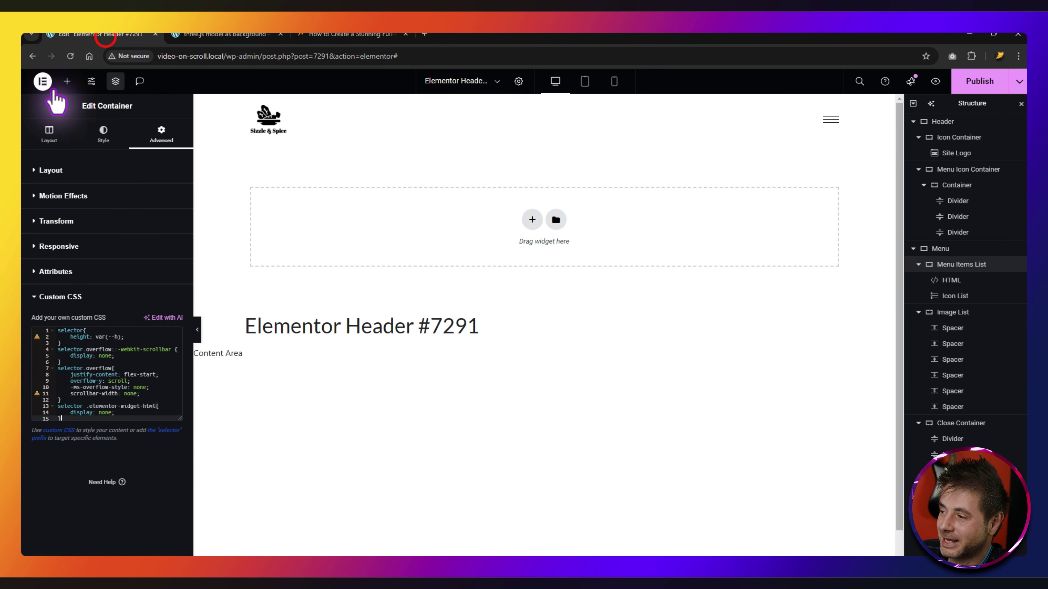
{"action": "left_click", "coordinate": [954, 297]}
{"action": "left_click", "coordinate": [162, 133]}
{"action": "scroll", "coordinate": [99, 487], "scroll_direction": "down", "scroll_amount": 6}
{"action": "left_click", "coordinate": [76, 487]}
Copy the Images List Container (reboot-menu-right) code from the blog post into the Image List container's Custom CSS.
{"action": "left_click", "coordinate": [334, 38]}
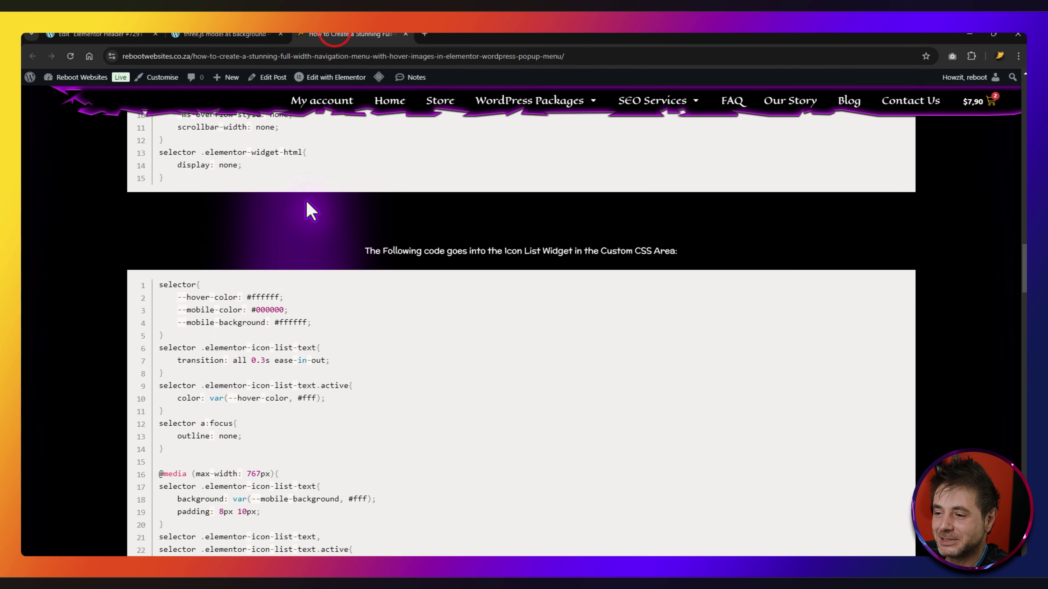
{"action": "scroll", "coordinate": [111, 264], "scroll_direction": "down", "scroll_amount": 6}
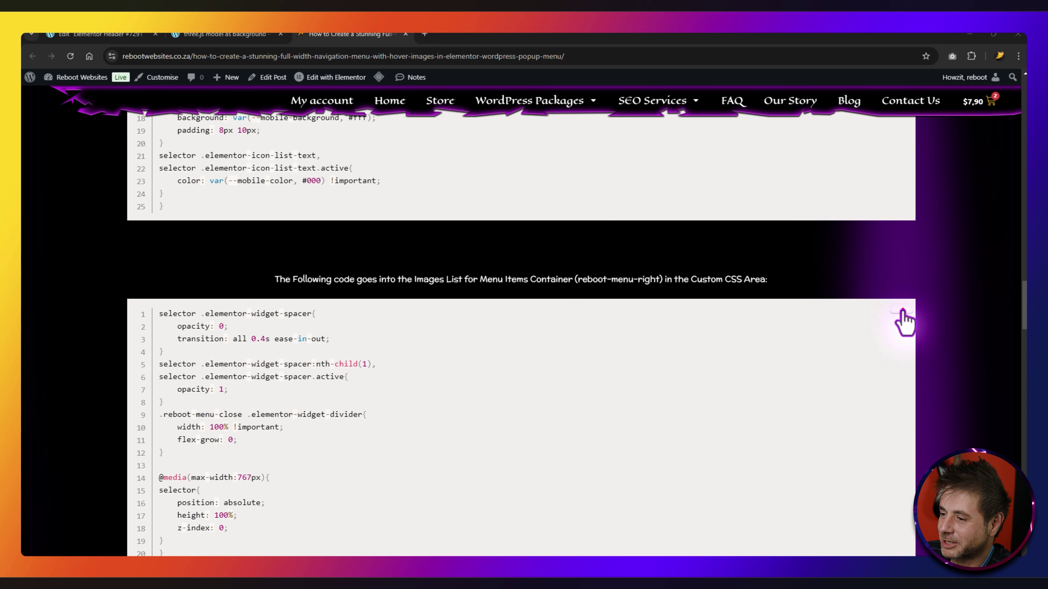
{"action": "left_click", "coordinate": [902, 309]}
{"action": "left_click", "coordinate": [85, 35]}
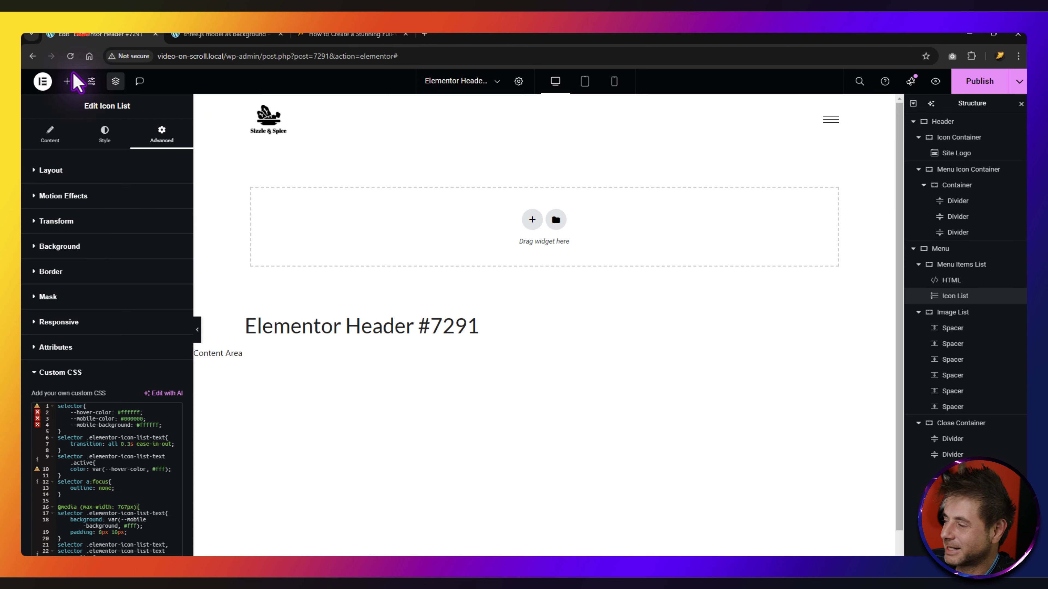
{"action": "left_click", "coordinate": [951, 313]}
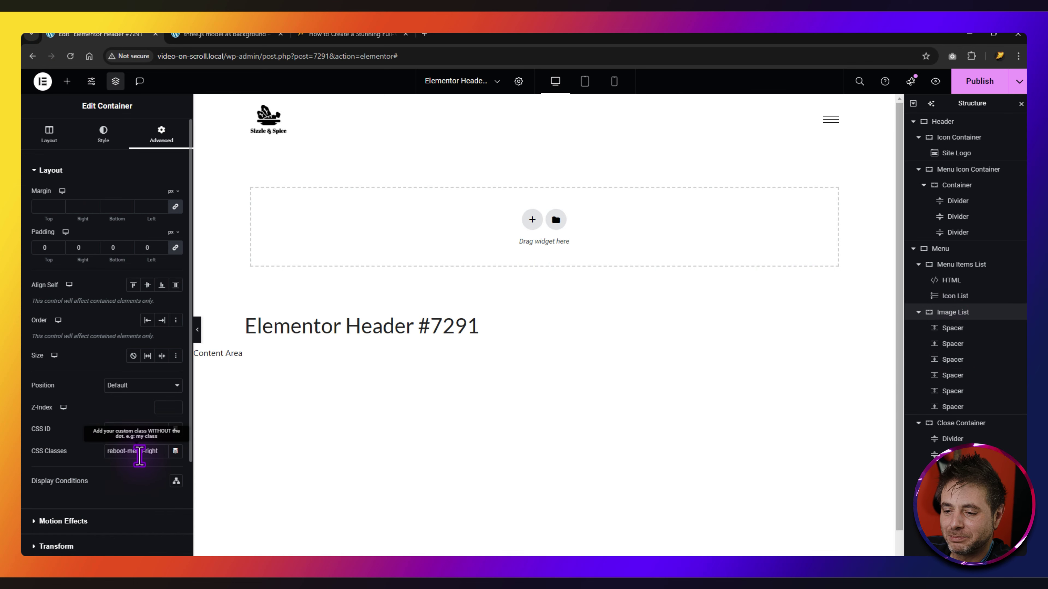
{"action": "scroll", "coordinate": [140, 298], "scroll_direction": "down", "scroll_amount": 3}
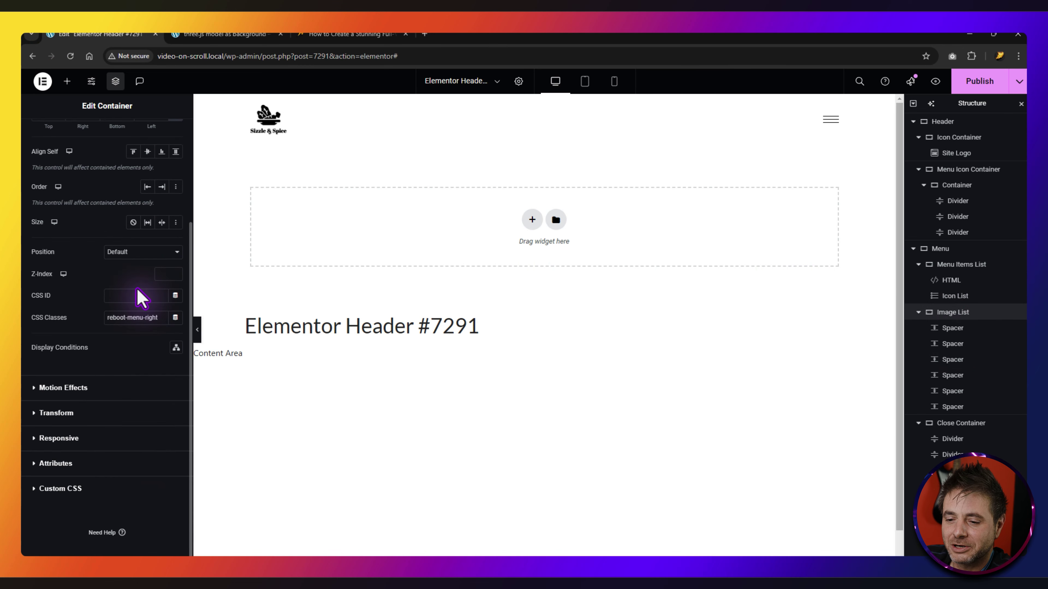
{"action": "left_click", "coordinate": [78, 488]}
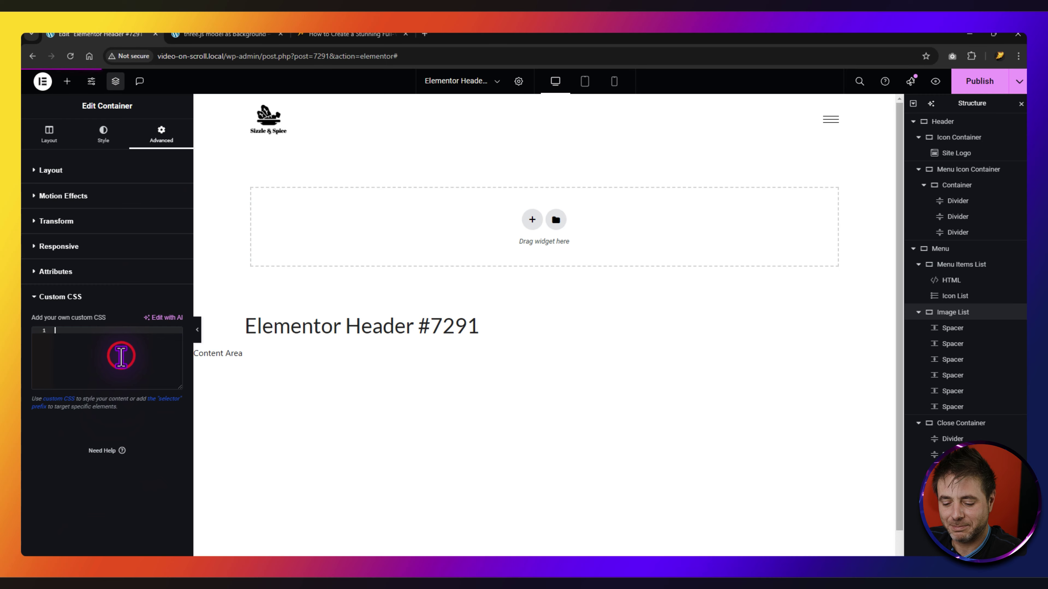
{"action": "key", "text": "ctrl+v"}
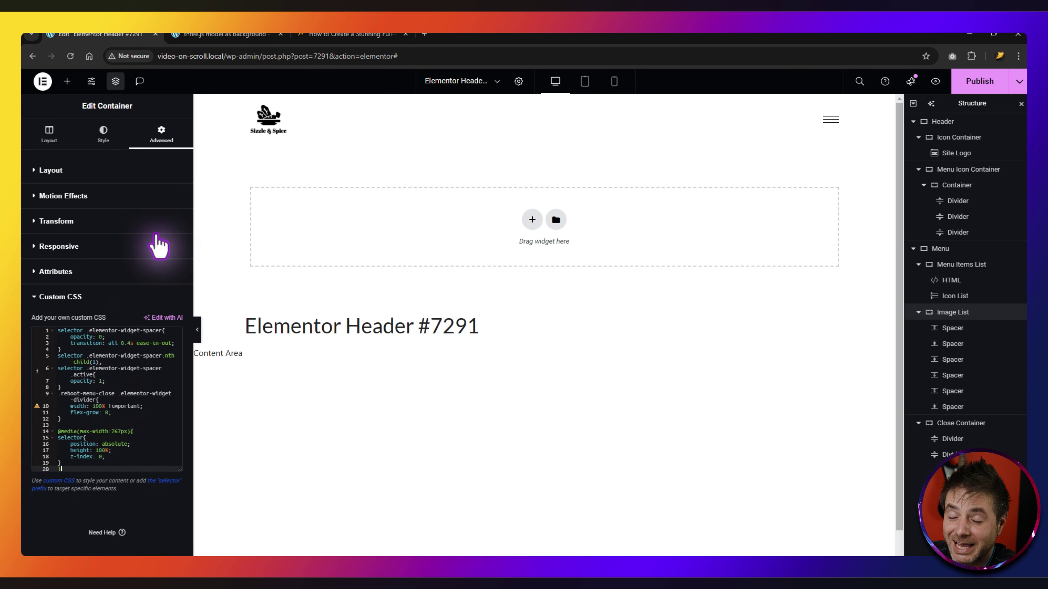
Copy the jQuery menu script from the blog post into the HTML widget inside the Menu Items List container.
{"action": "left_click", "coordinate": [335, 34]}
{"action": "scroll", "coordinate": [103, 341], "scroll_direction": "down", "scroll_amount": 10}
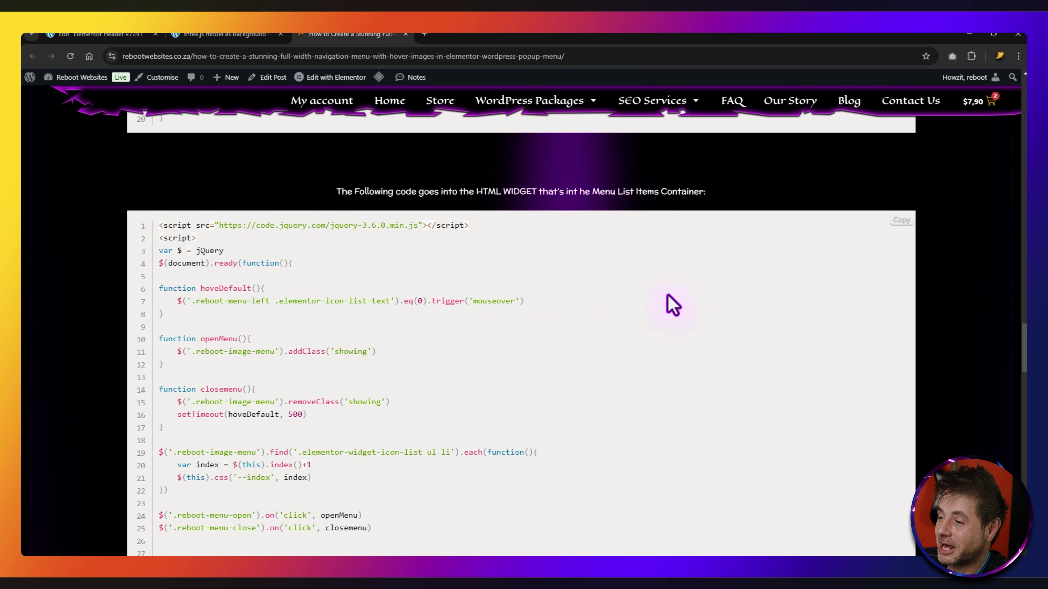
{"action": "left_click", "coordinate": [901, 221]}
{"action": "left_click", "coordinate": [99, 34]}
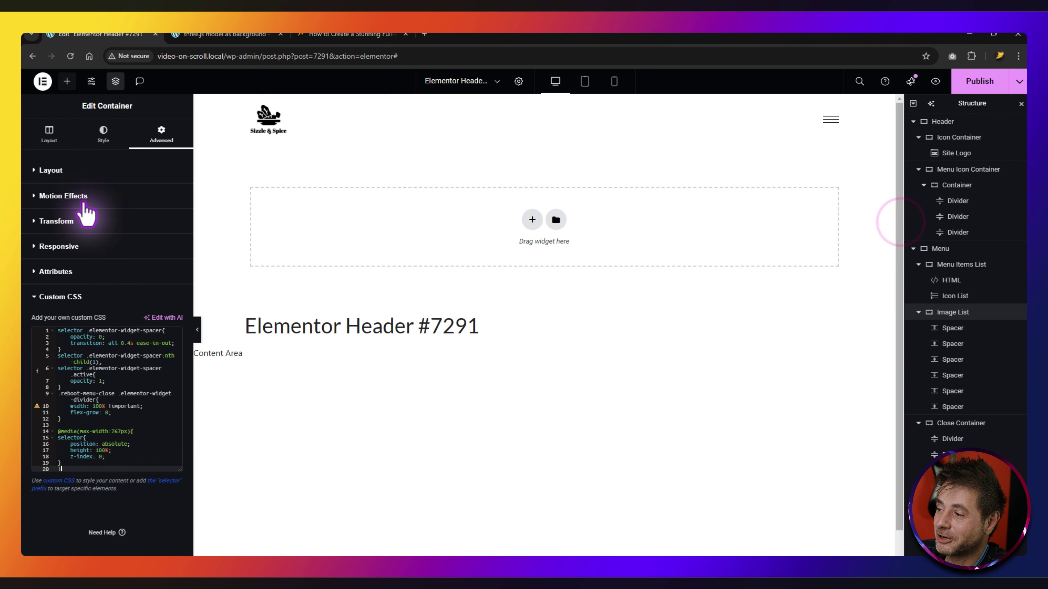
{"action": "left_click", "coordinate": [956, 281]}
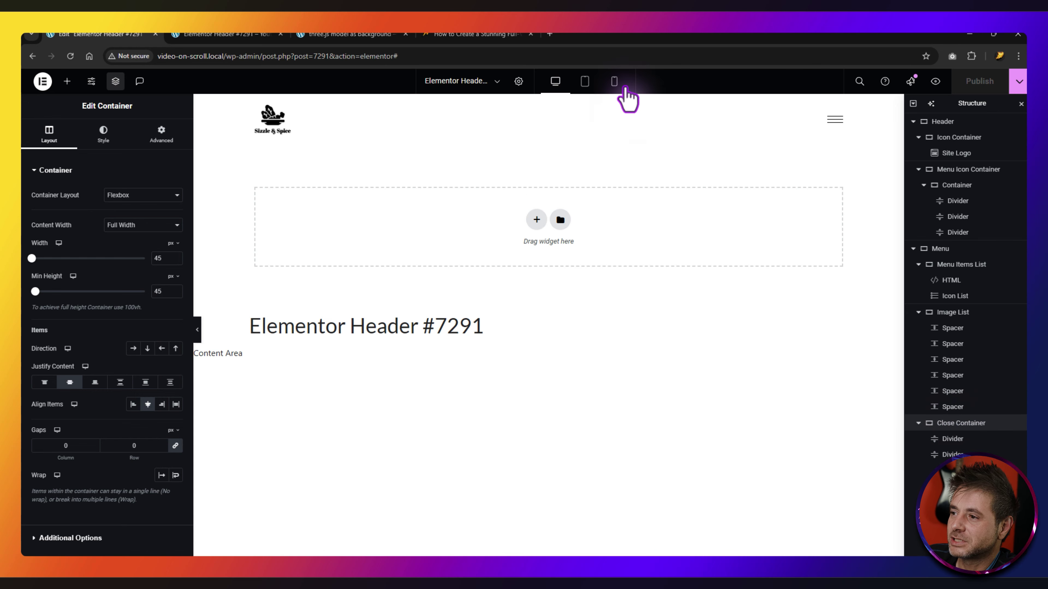
Set the Close Container's width to 45 px for the mobile layout.
{"action": "left_click", "coordinate": [615, 82]}
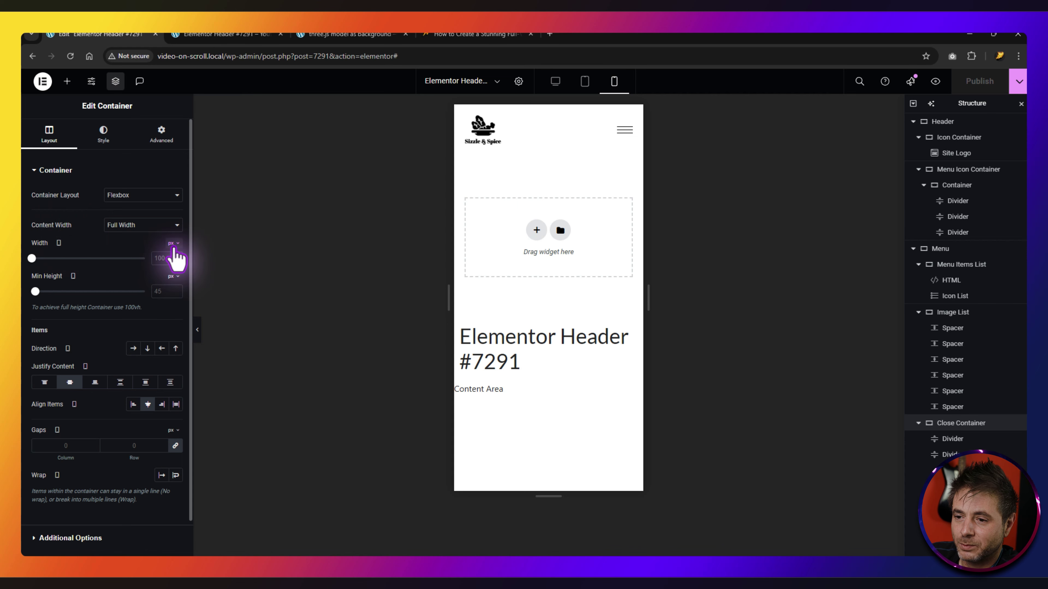
{"action": "left_click", "coordinate": [160, 260]}
{"action": "type", "text": "45"}
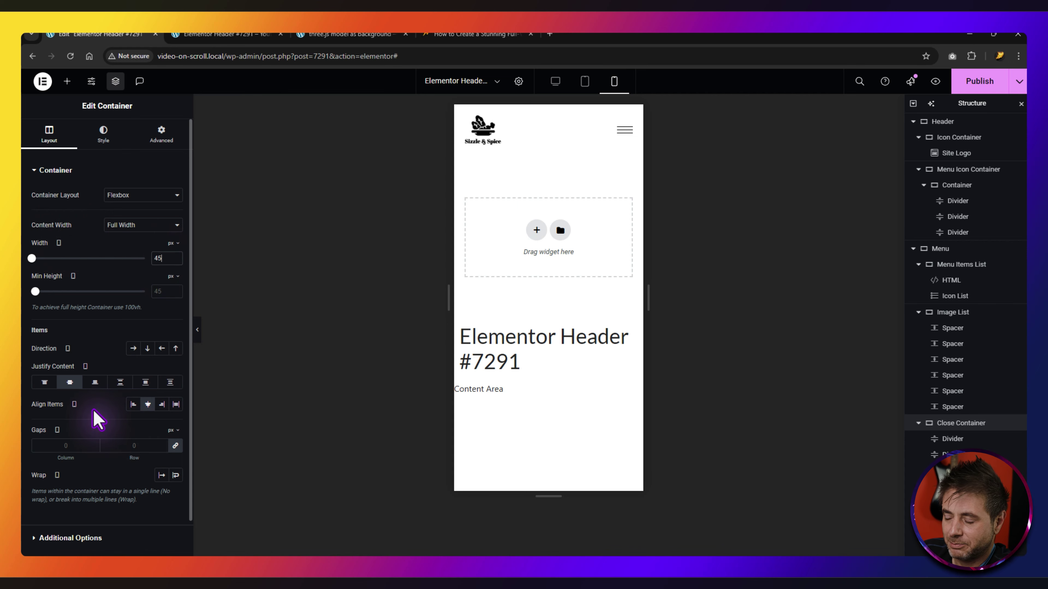
{"action": "scroll", "coordinate": [91, 444], "scroll_direction": "down", "scroll_amount": 1}
{"action": "scroll", "coordinate": [124, 364], "scroll_direction": "up", "scroll_amount": 1}
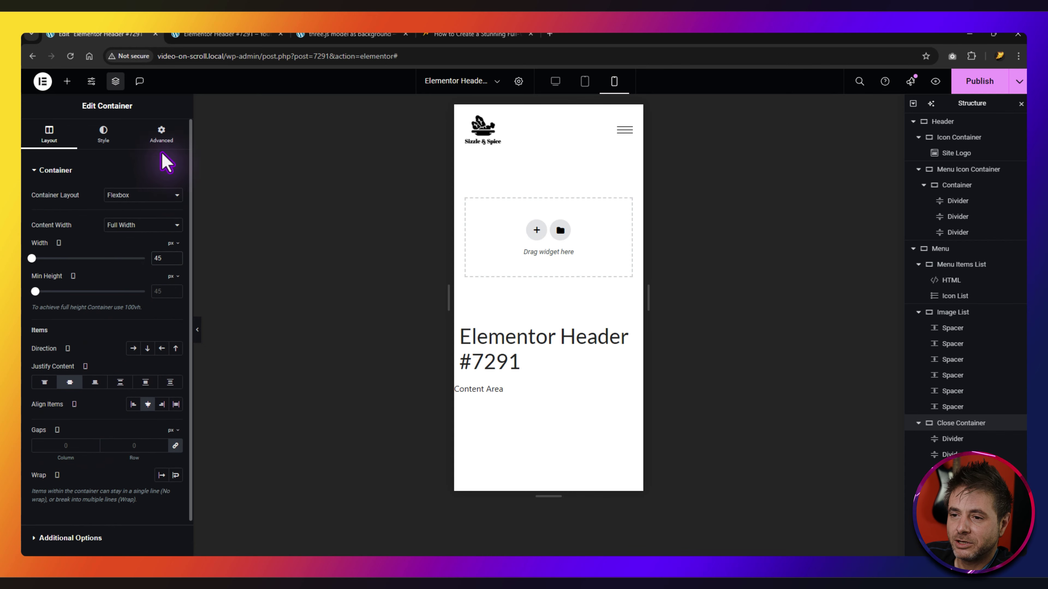
Set the Close Container's mobile position offsets to 10 px horizontal and 25 px vertical.
{"action": "left_click", "coordinate": [161, 140]}
{"action": "scroll", "coordinate": [101, 297], "scroll_direction": "down", "scroll_amount": 2}
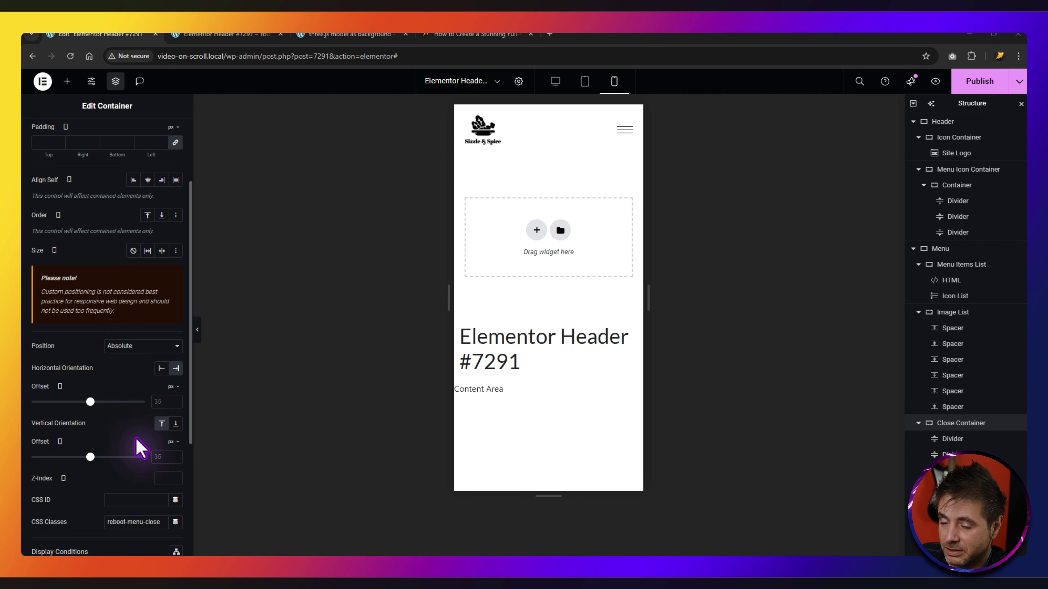
{"action": "left_click", "coordinate": [156, 401]}
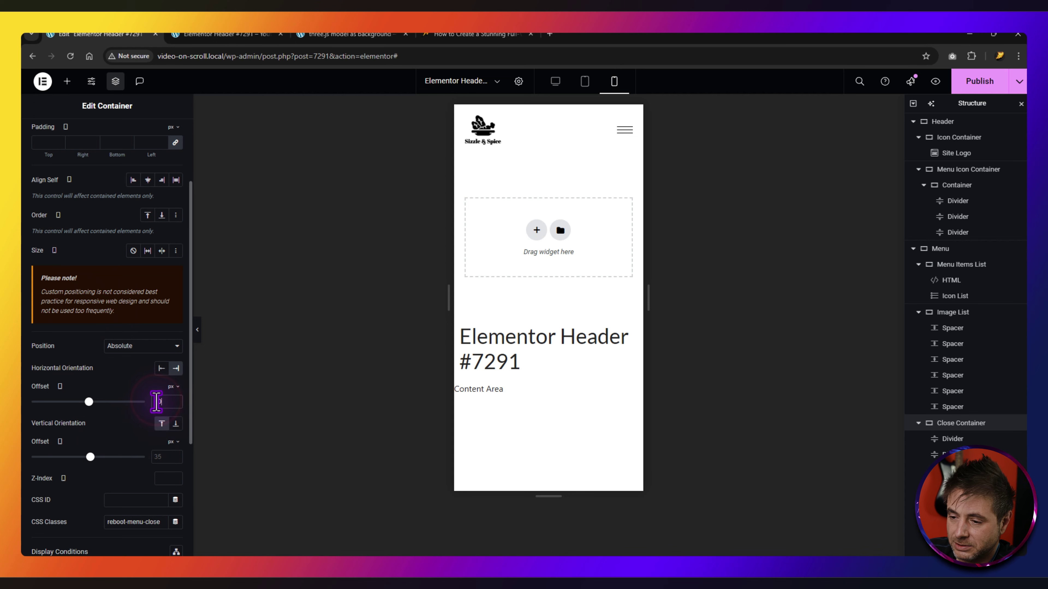
{"action": "left_click", "coordinate": [160, 456]}
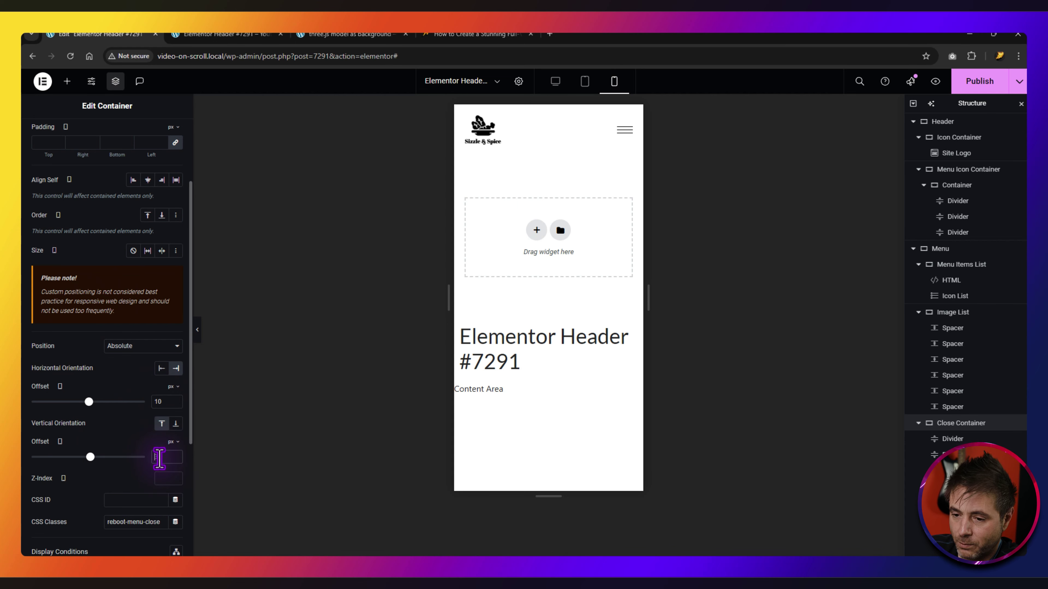
{"action": "type", "text": "25"}
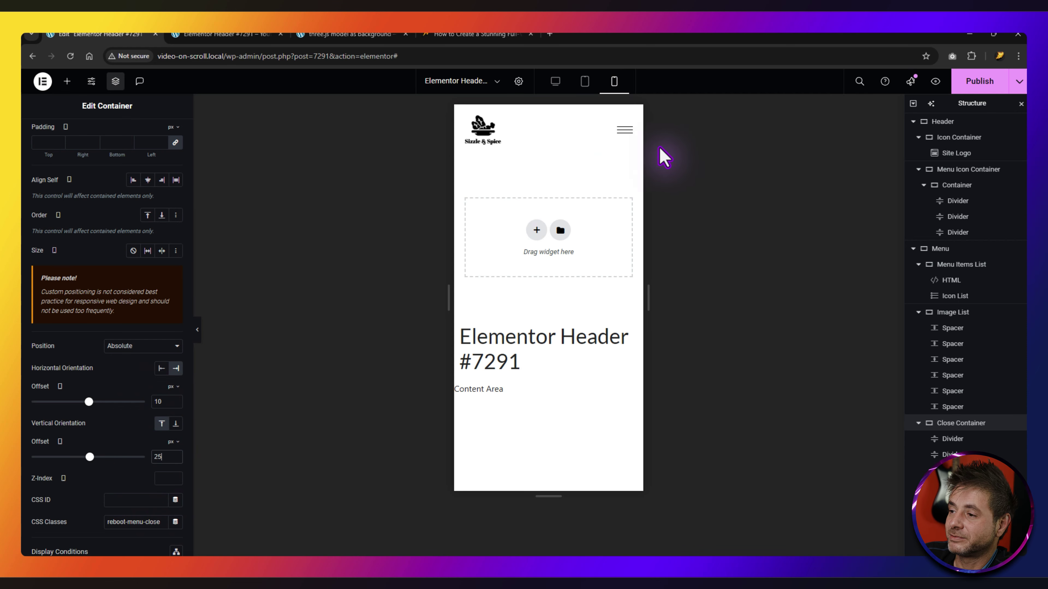
Open the menu in the mobile preview and examine the Icon List's Custom CSS for its hover and mobile colours.
{"action": "left_click", "coordinate": [624, 133]}
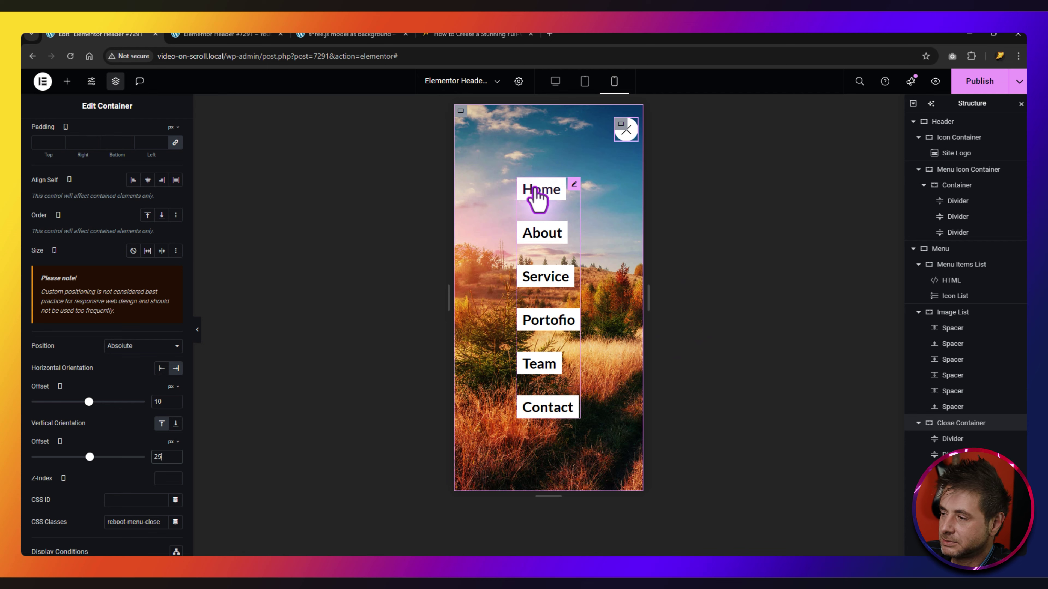
{"action": "left_click", "coordinate": [949, 296]}
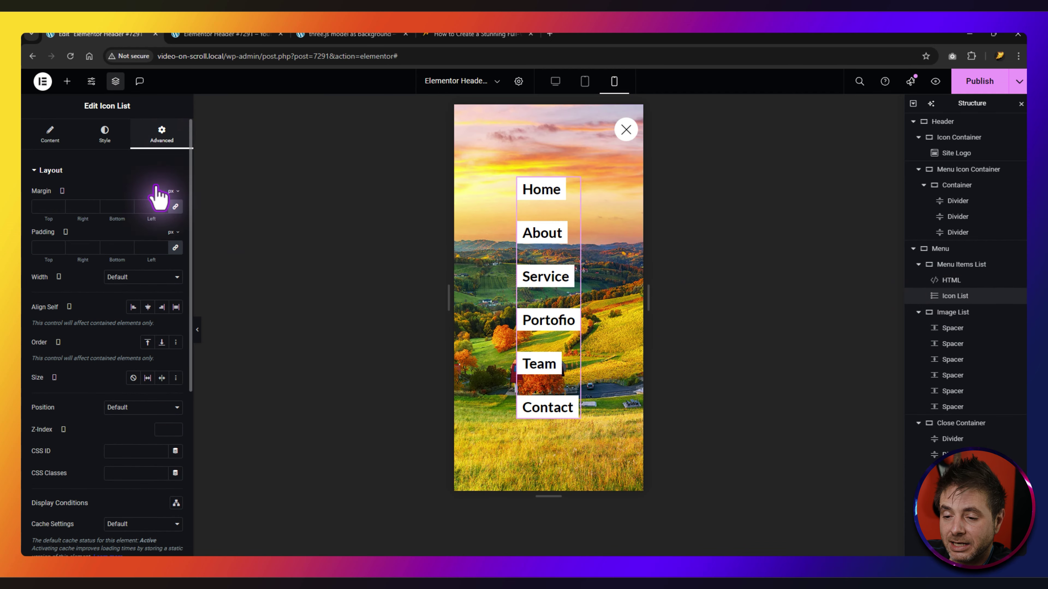
{"action": "scroll", "coordinate": [105, 413], "scroll_direction": "down", "scroll_amount": 6}
{"action": "left_click", "coordinate": [82, 496]}
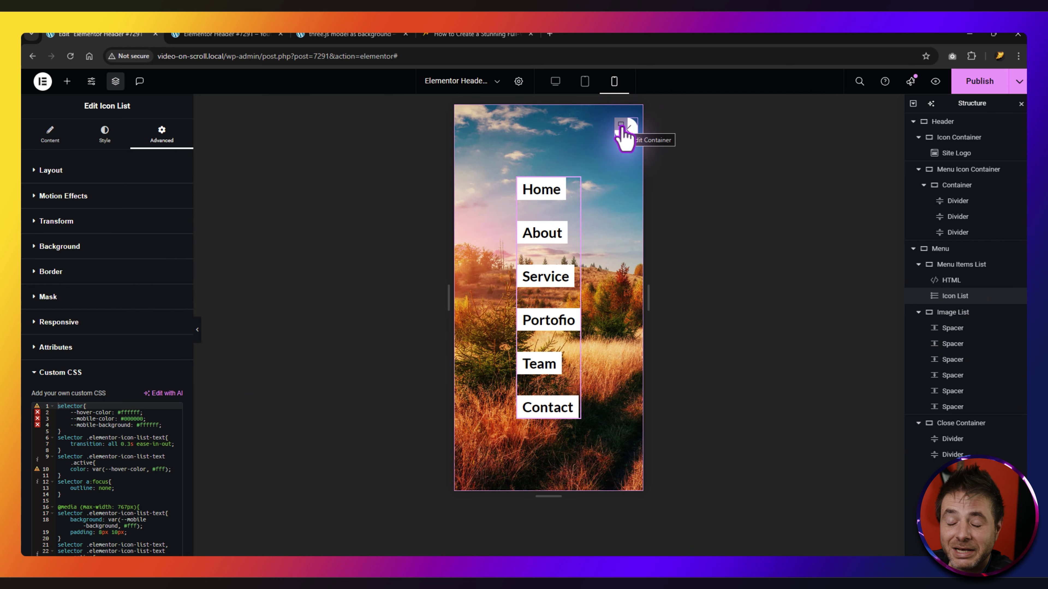
Return to the desktop layout and publish the header with the display condition Include Entire Site.
{"action": "left_click", "coordinate": [556, 80]}
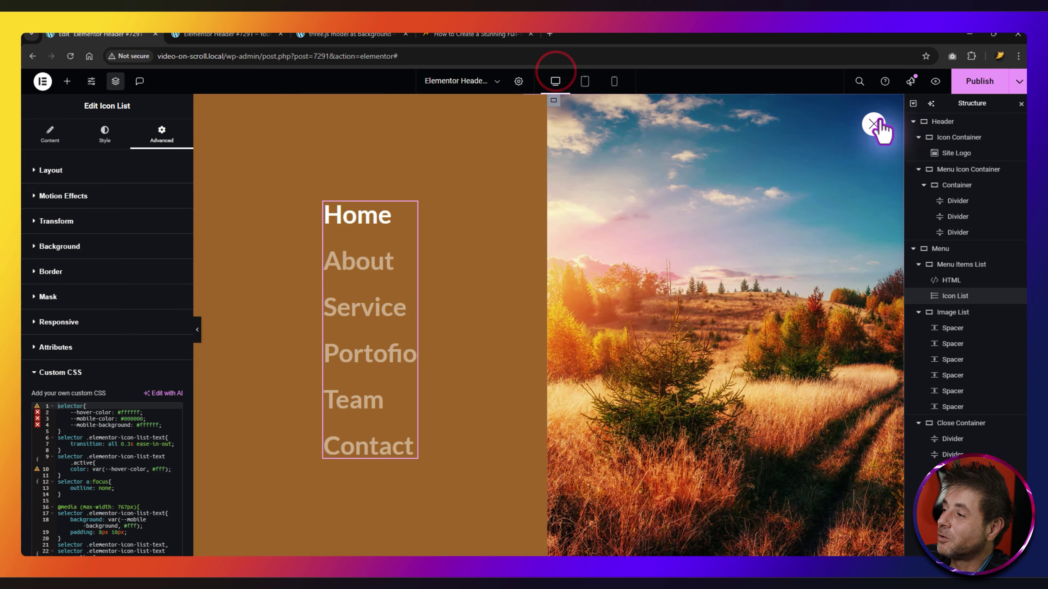
{"action": "left_click", "coordinate": [984, 81]}
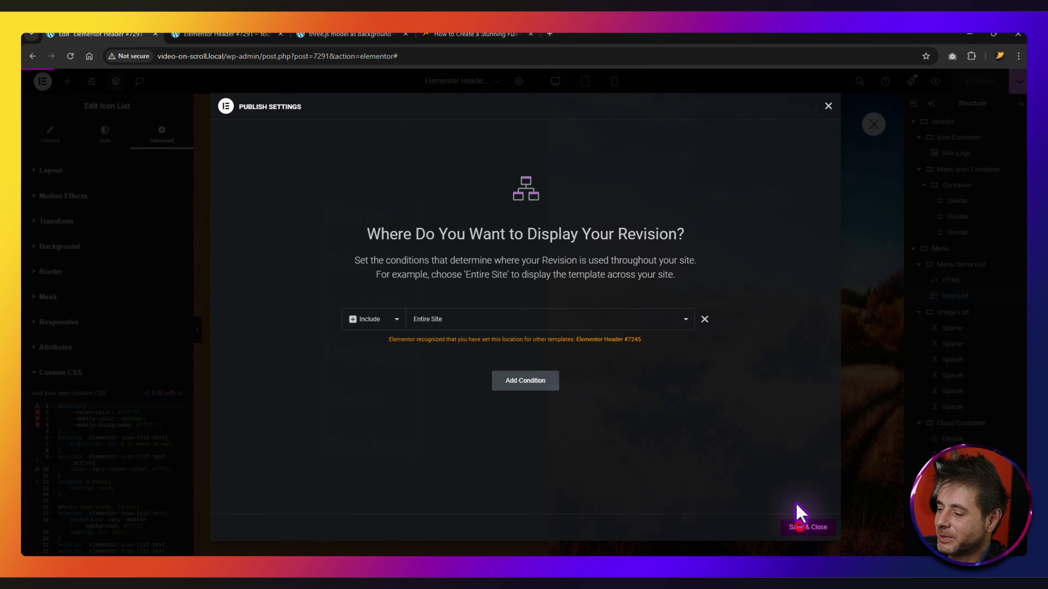
{"action": "left_click", "coordinate": [804, 527]}
Preview the published header, open its full-screen menu, and inspect the menu at mobile width with the browser's developer tools.
{"action": "left_click", "coordinate": [935, 81]}
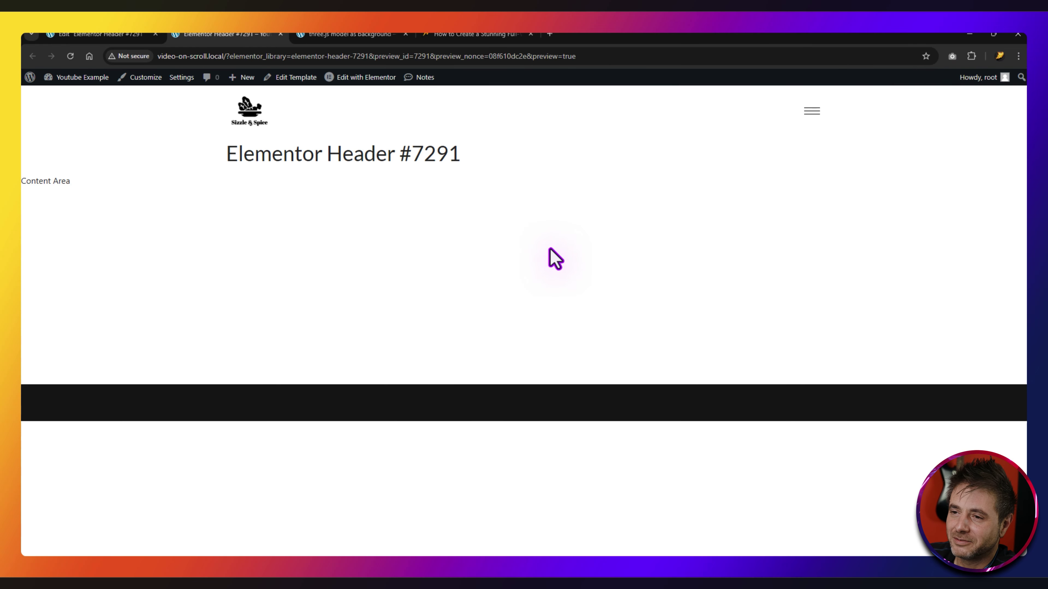
{"action": "left_click", "coordinate": [817, 108]}
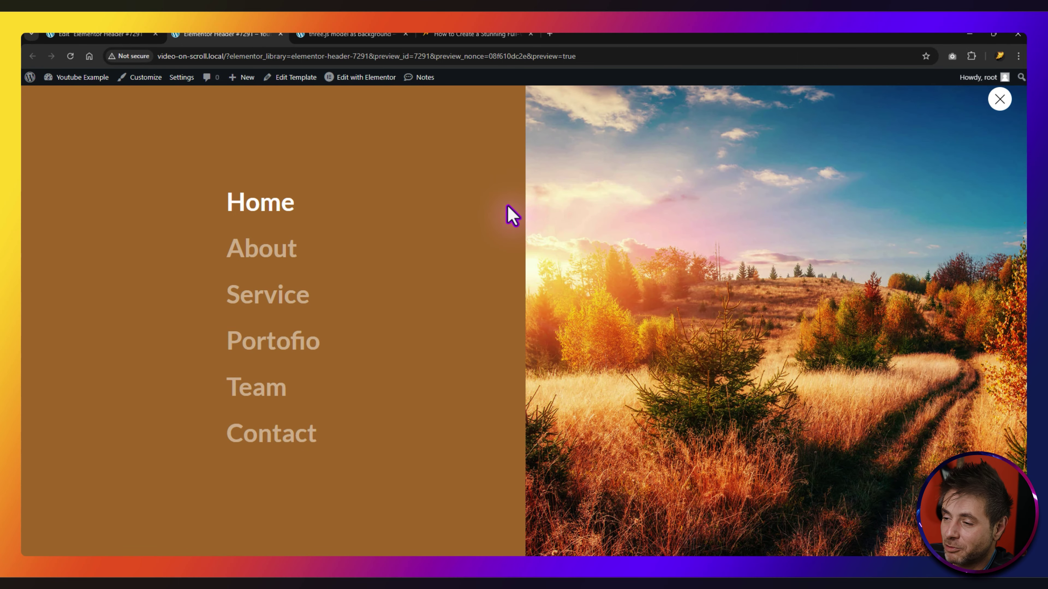
{"action": "right_click", "coordinate": [512, 215]}
{"action": "left_click", "coordinate": [542, 455]}
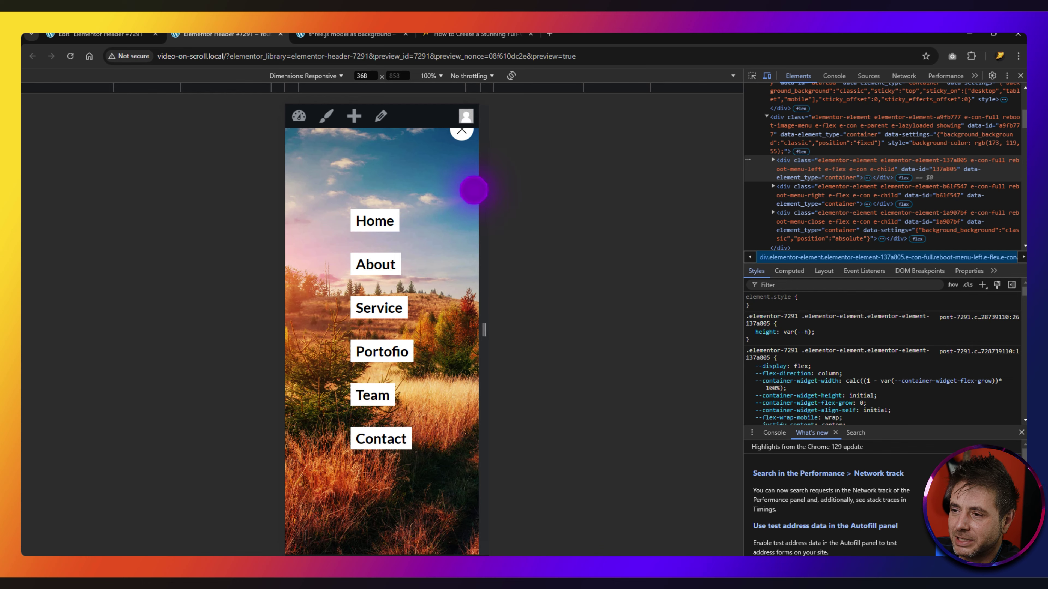